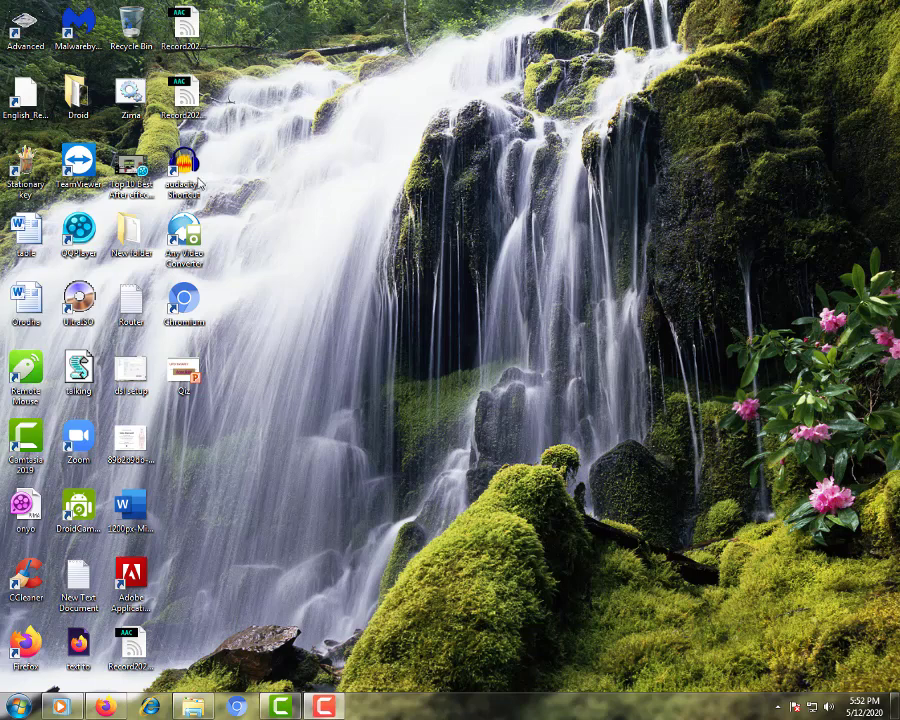
# Switch to Firefox and review the "Jifunze kuprinti" YouTube video page, including its description and viewer comments.
pyautogui.click(105, 706)
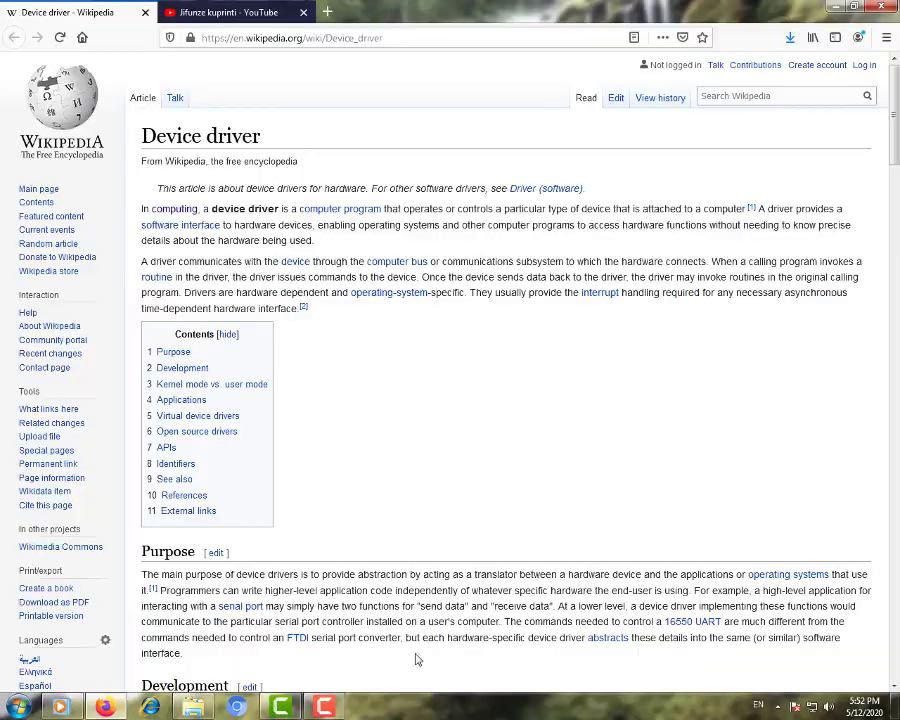
pyautogui.click(228, 12)
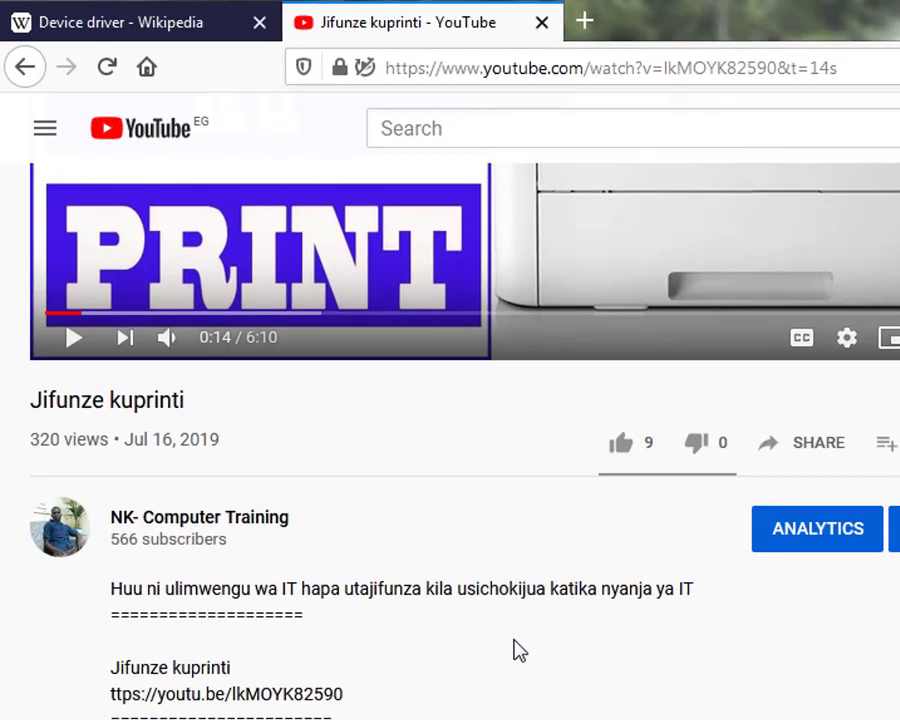
pyautogui.scroll(4, 516, 650)
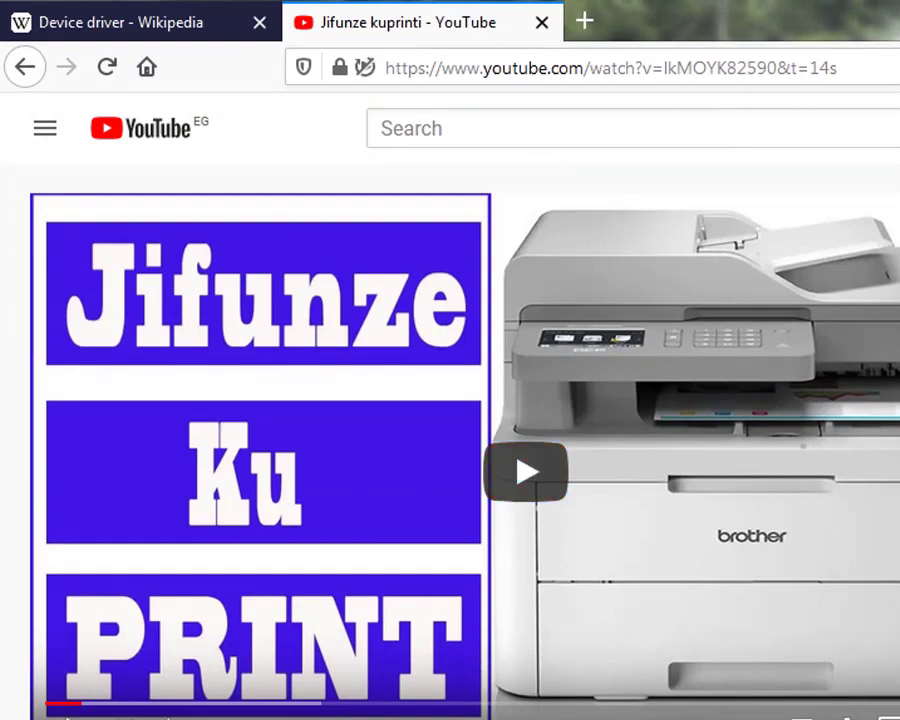
pyautogui.scroll(-10, 398, 577)
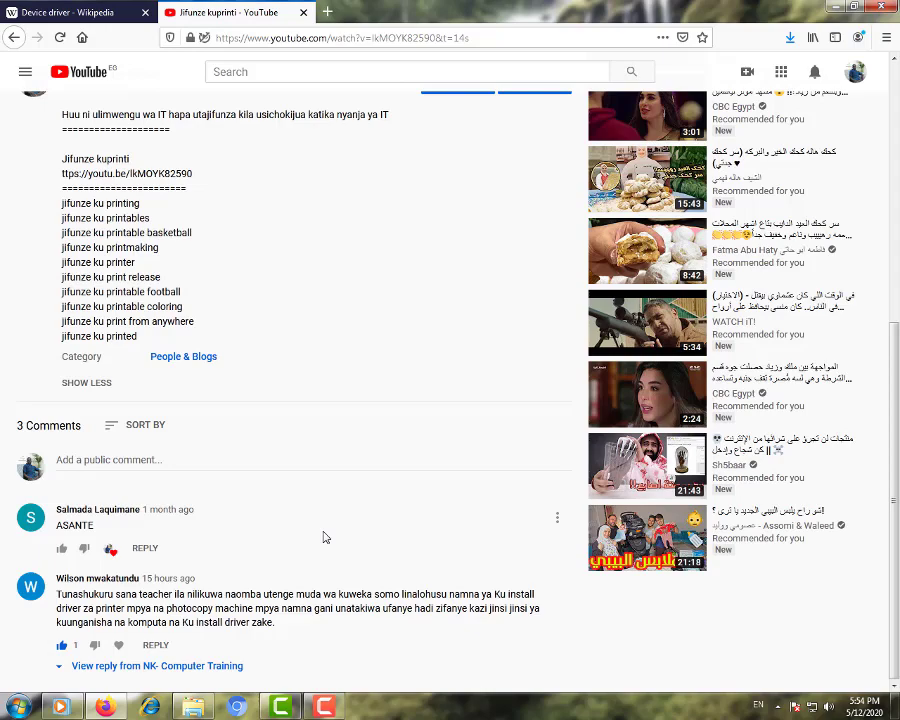
pyautogui.scroll(5, 323, 538)
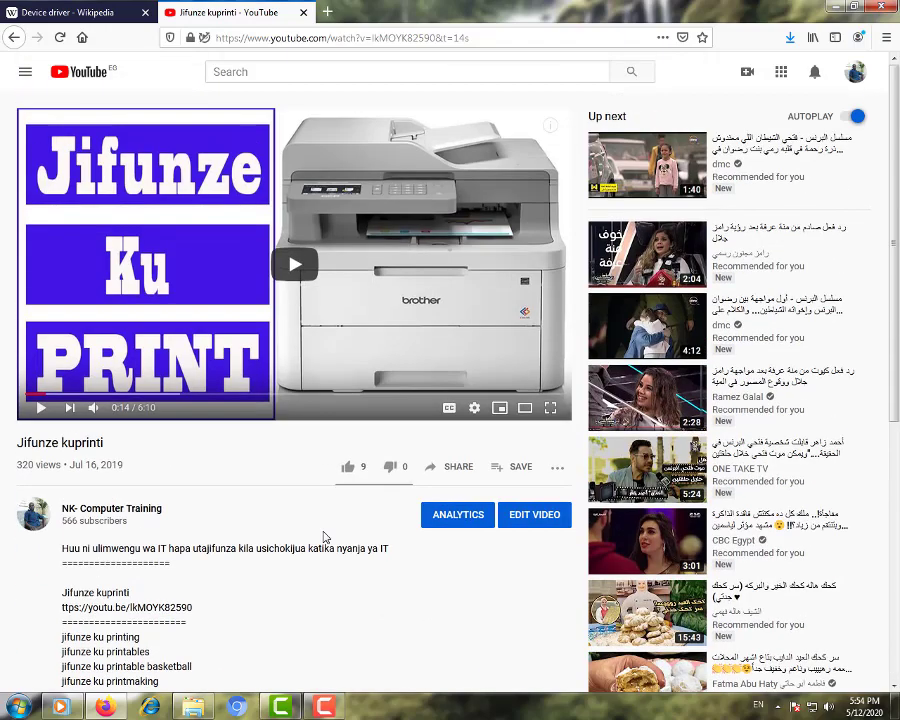
pyautogui.click(836, 7)
pyautogui.rightClick(351, 121)
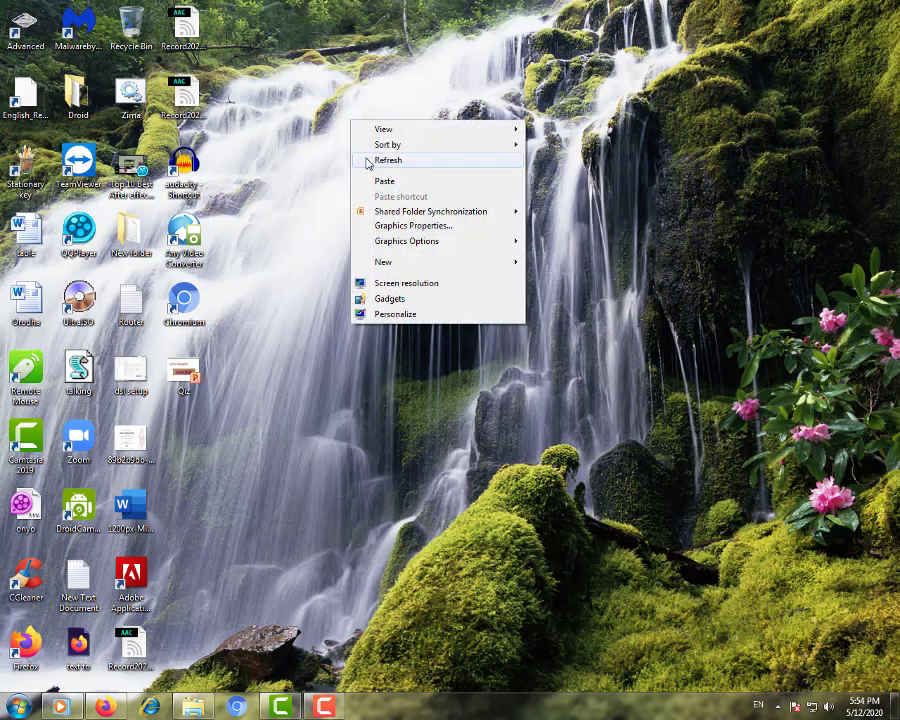
pyautogui.click(367, 160)
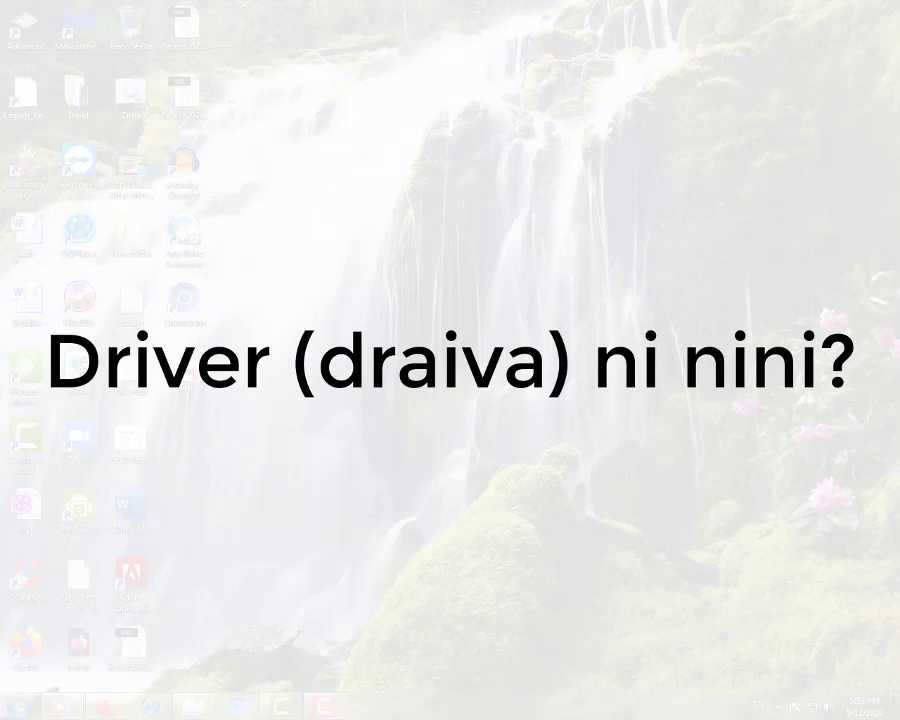
pyautogui.rightClick(376, 106)
pyautogui.press('Escape')
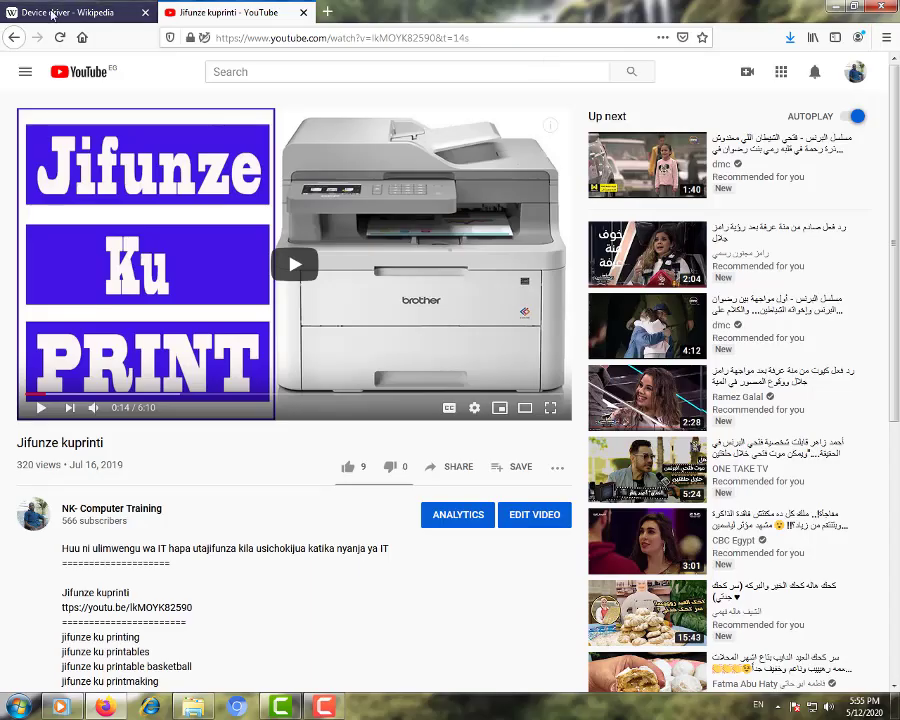
# Highlight the opening definition in the Wikipedia Device driver article, and return to the desktop.
pyautogui.click(104, 14)
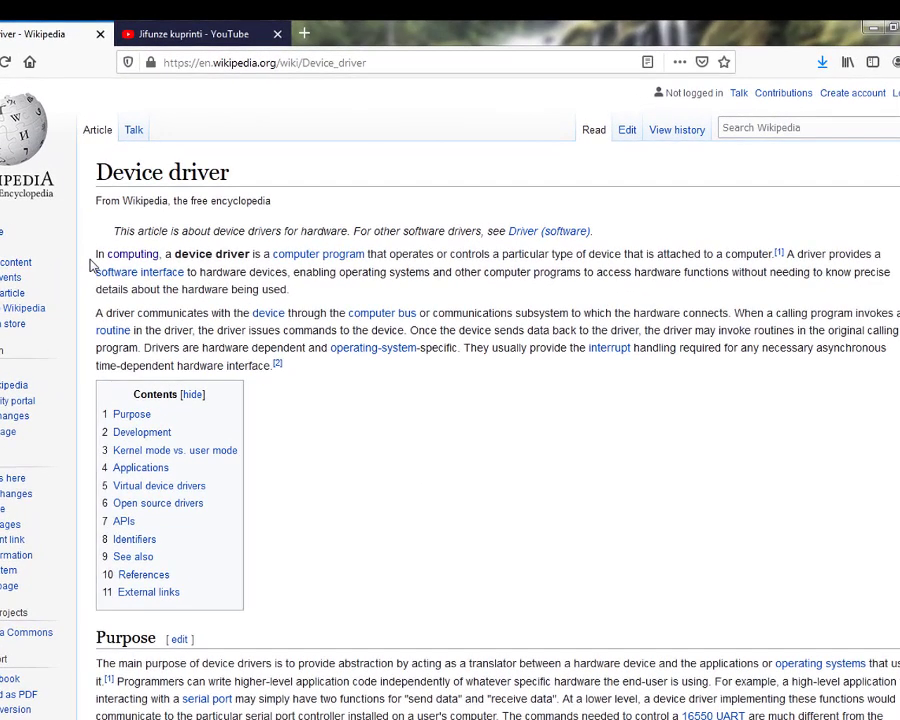
pyautogui.moveTo(97, 254); pyautogui.dragTo(658, 271)
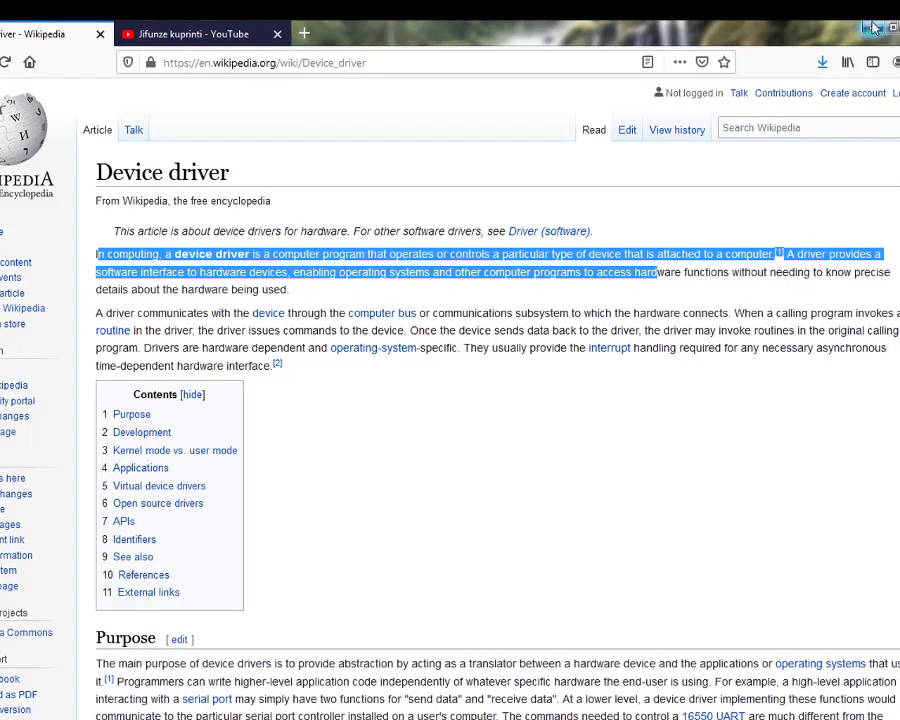
pyautogui.press('super+d')
pyautogui.rightClick(386, 148)
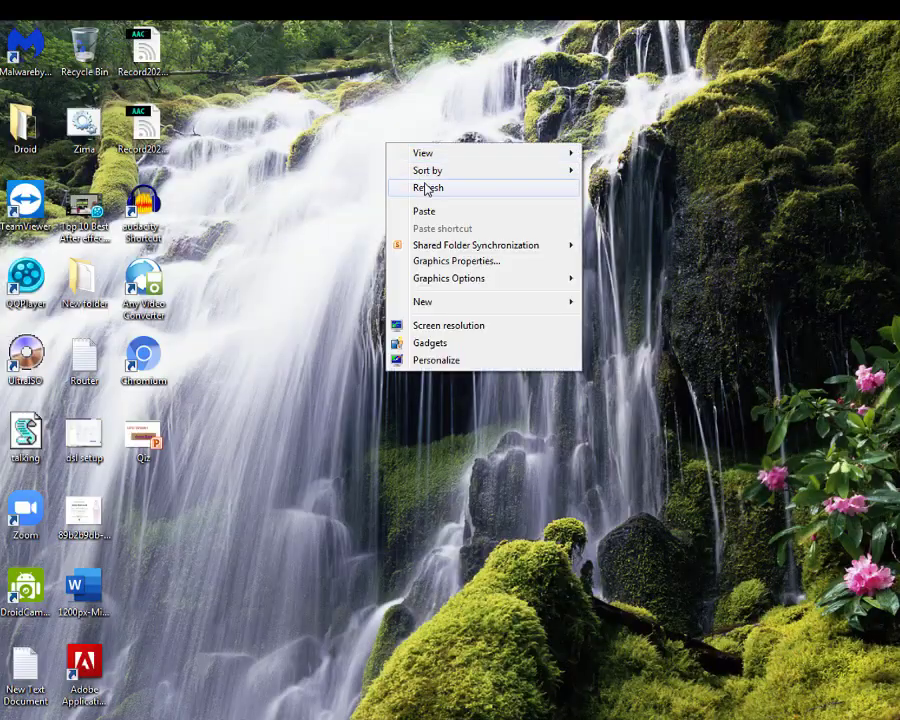
pyautogui.click(424, 188)
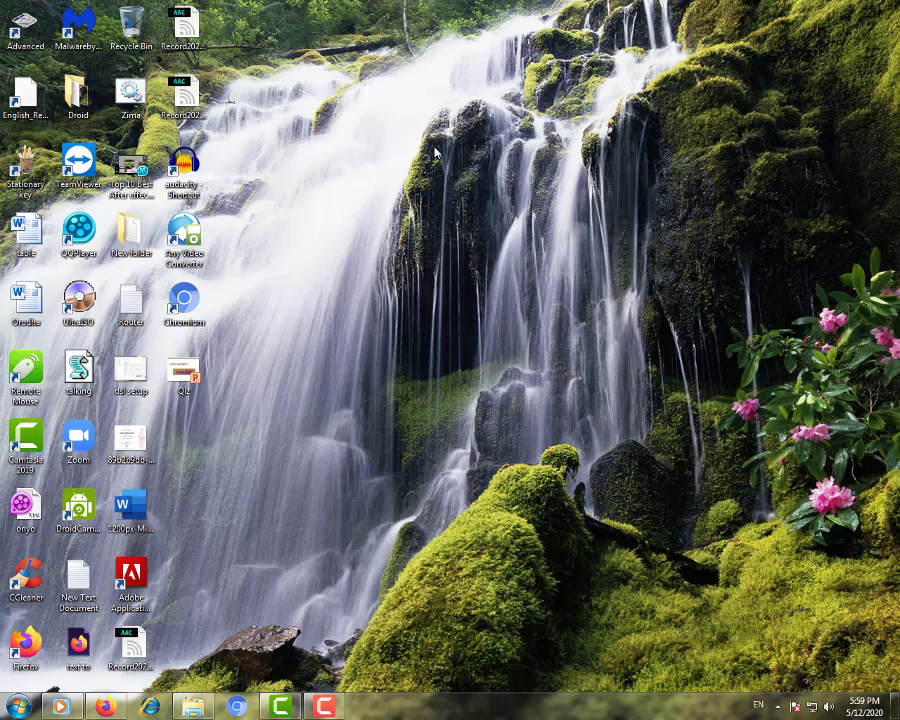
# Open QQPlayer and mute the computer's sound.
pyautogui.doubleClick(88, 232)
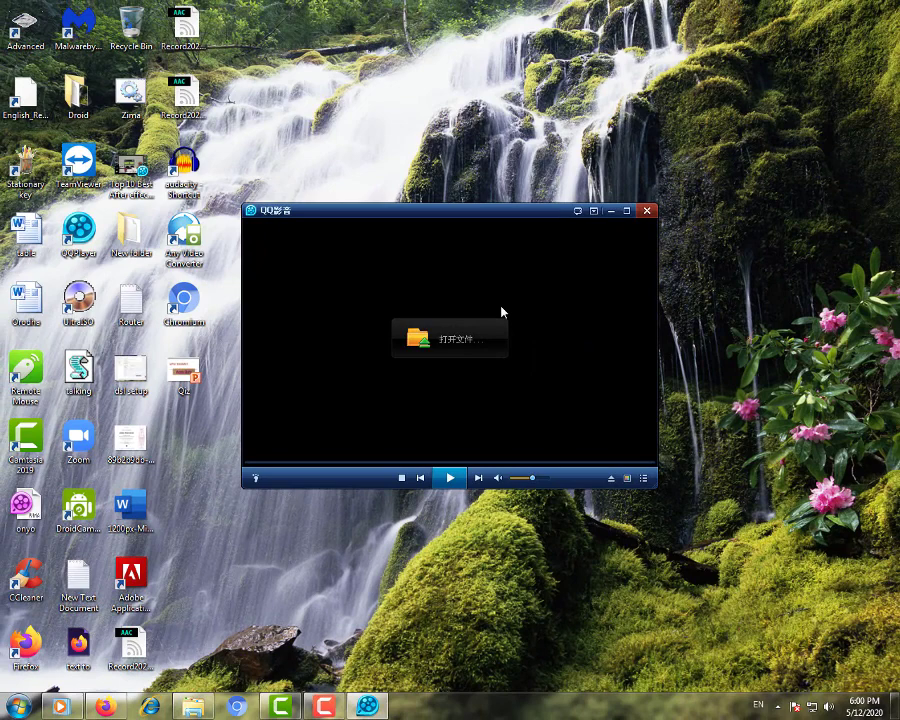
pyautogui.rightClick(827, 705)
pyautogui.click(826, 705)
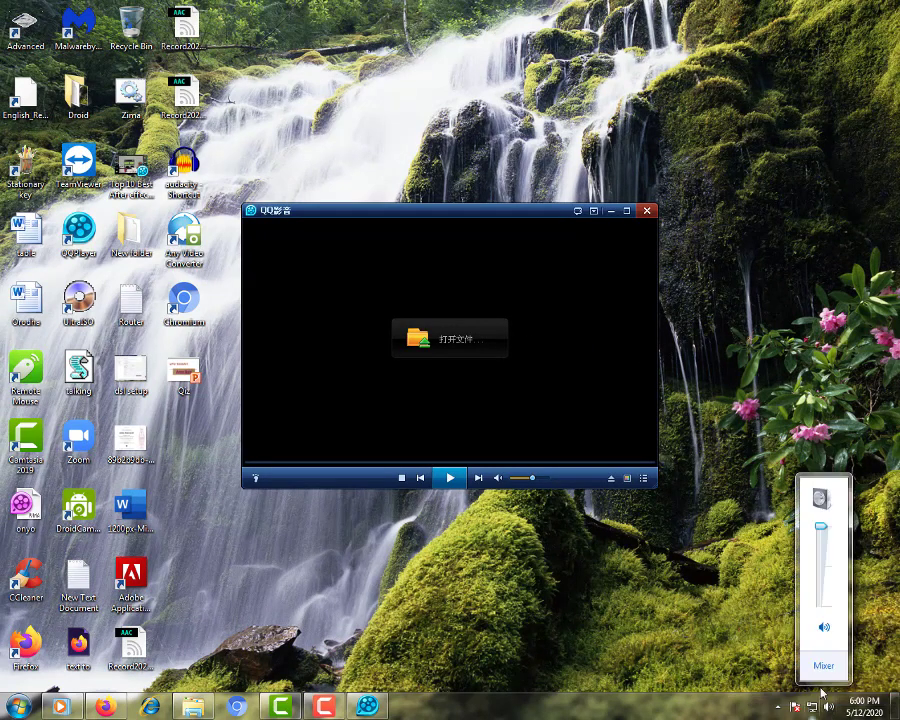
pyautogui.click(826, 630)
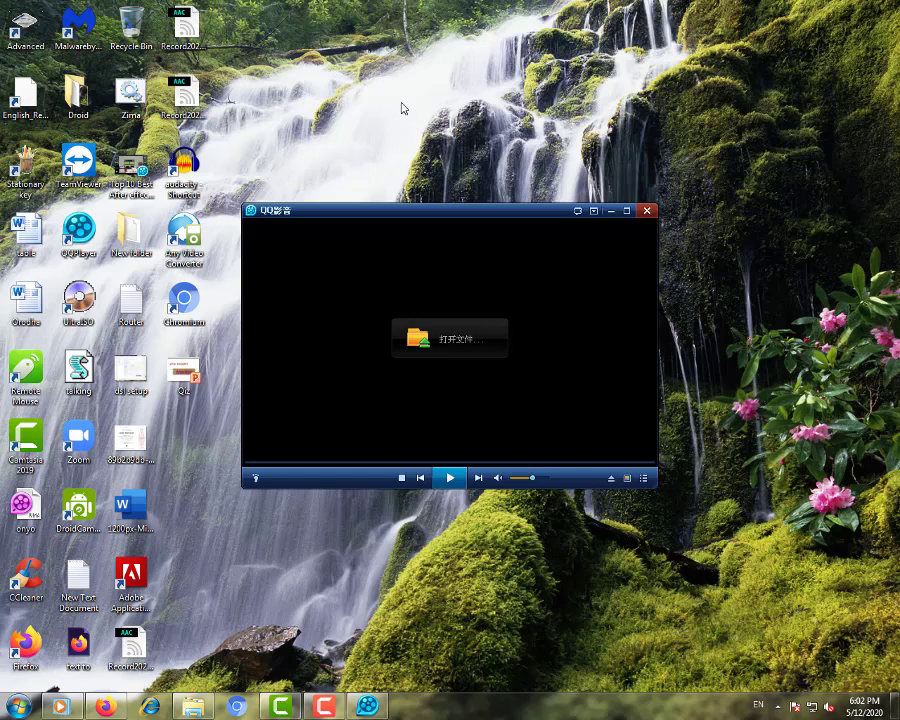
pyautogui.rightClick(404, 104)
pyautogui.click(428, 144)
pyautogui.rightClick(433, 77)
pyautogui.click(458, 117)
pyautogui.press('super+e')
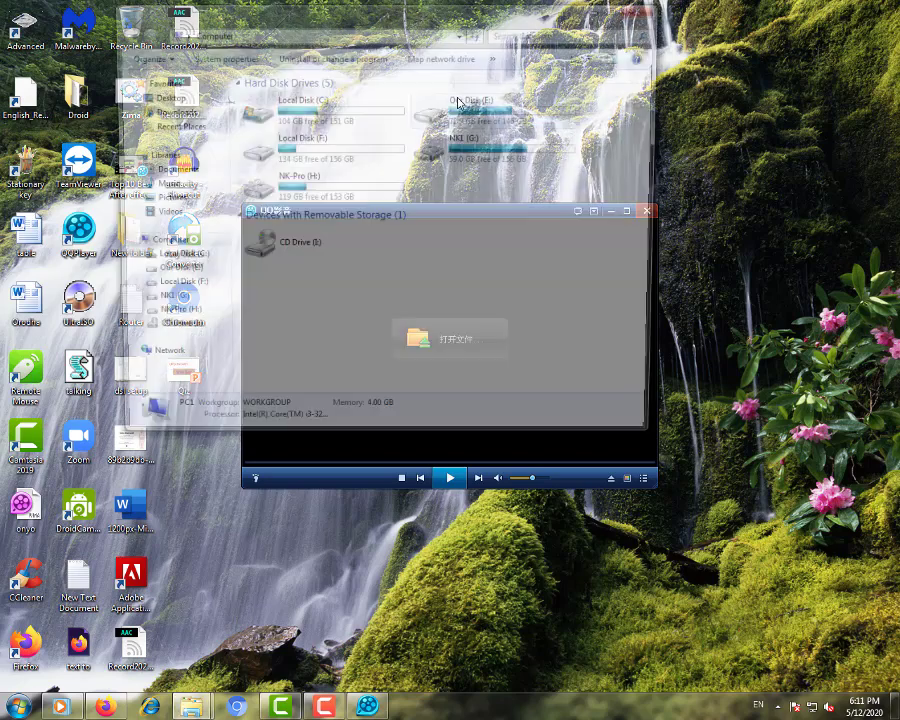
pyautogui.doubleClick(618, 24)
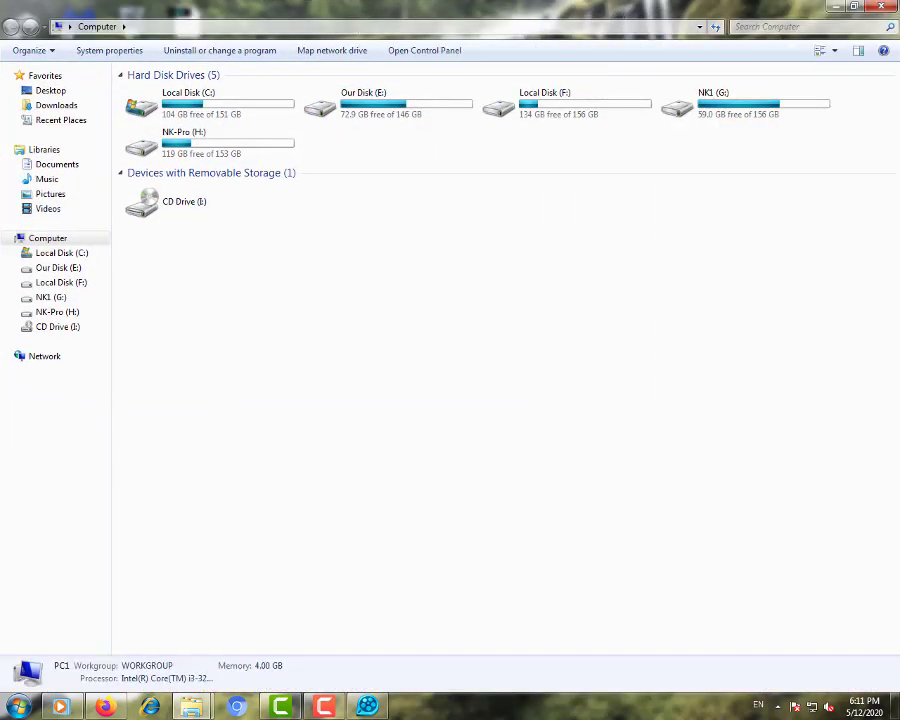
pyautogui.hotkey('alt', 'F4')
# Open Device Manager from the System and Security settings of Control Panel, and reposition its window.
pyautogui.click(30, 705)
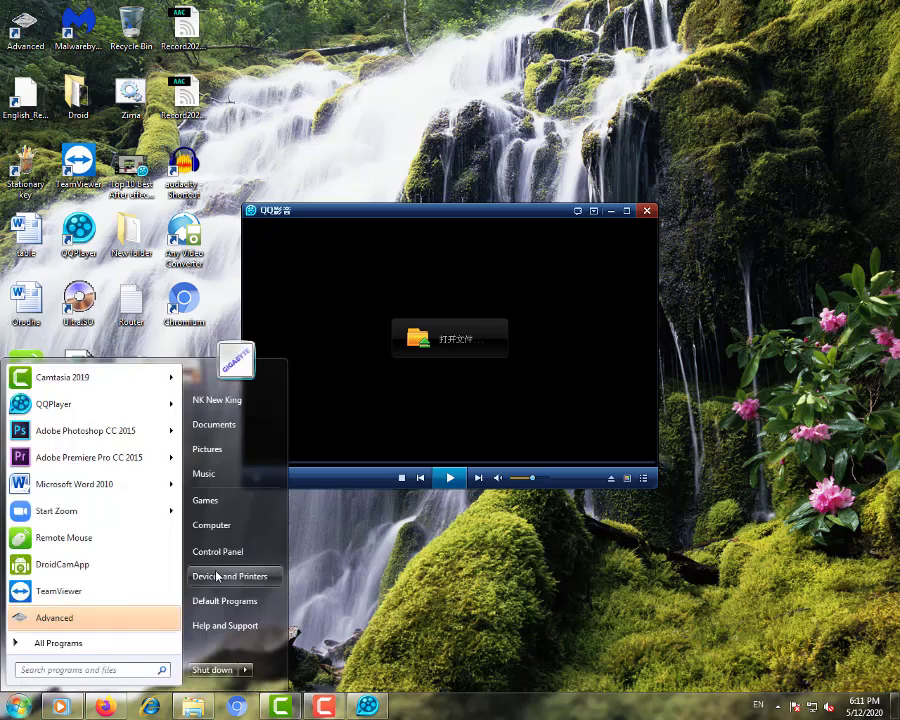
pyautogui.click(217, 551)
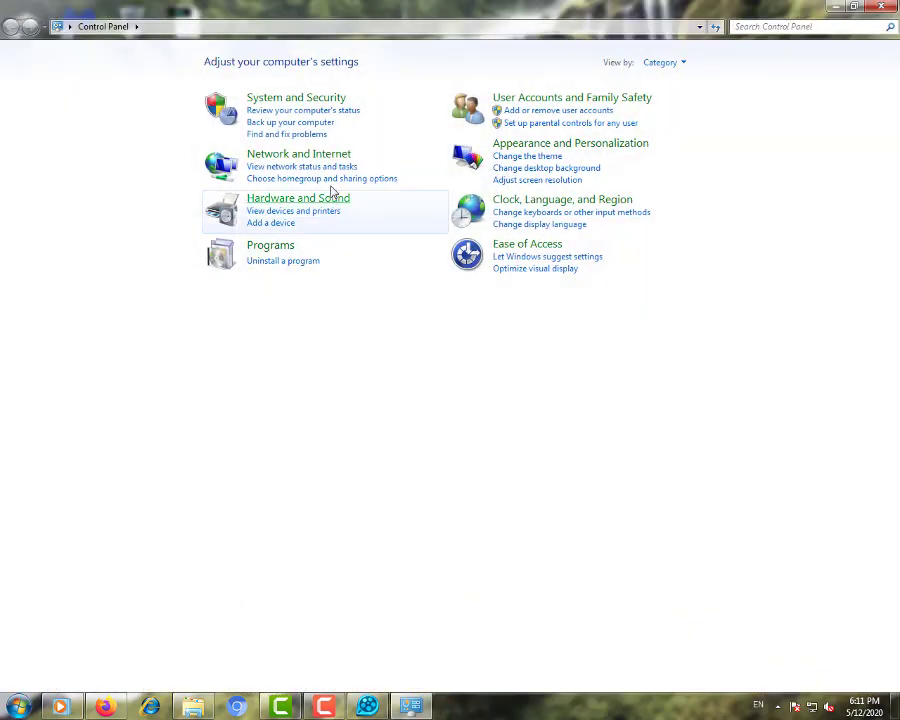
pyautogui.click(310, 100)
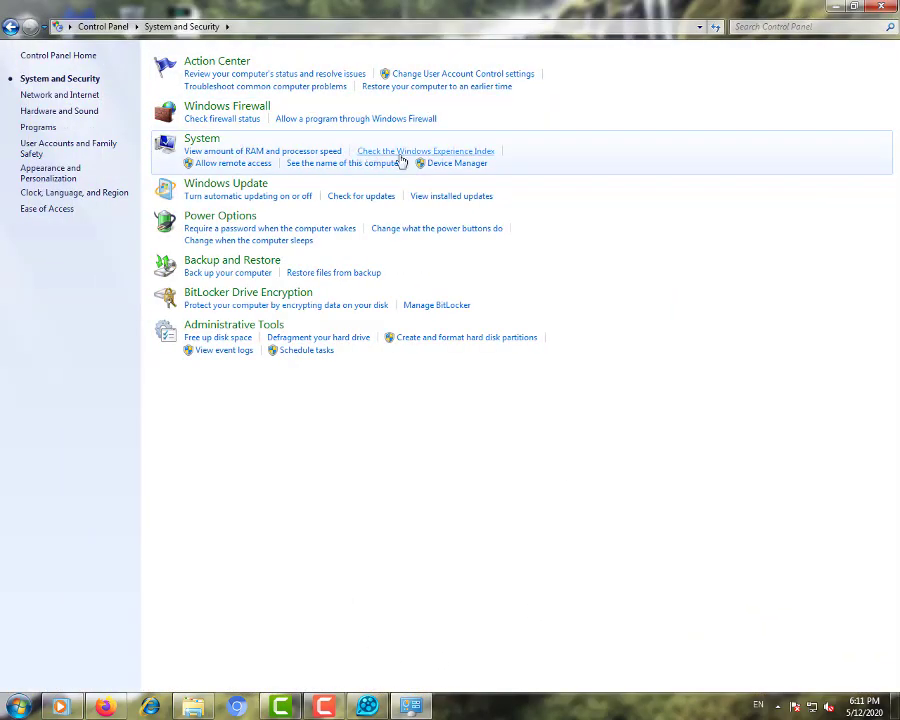
pyautogui.click(455, 164)
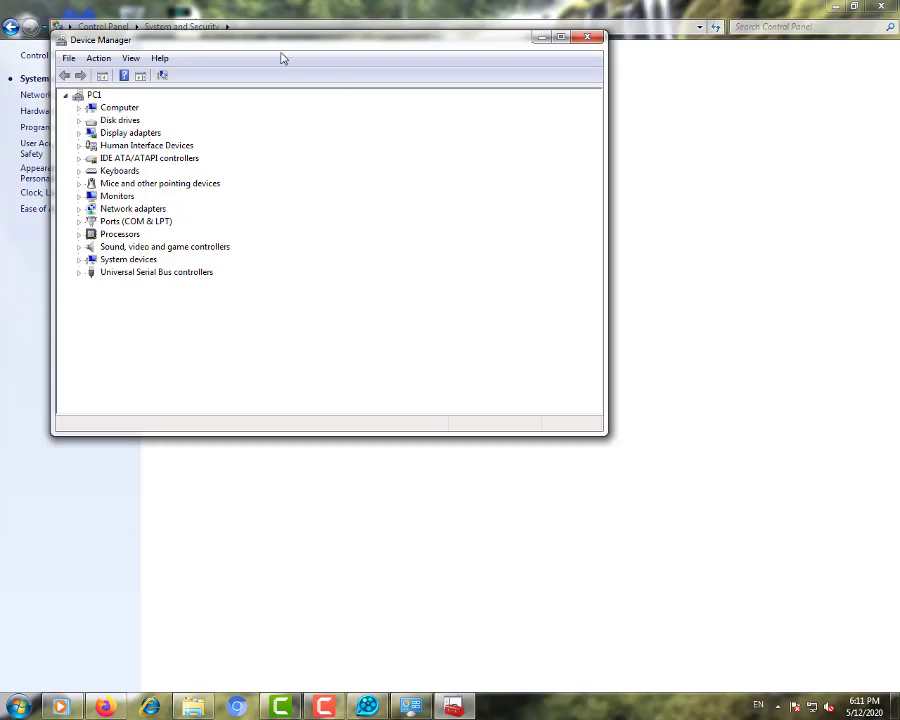
pyautogui.moveTo(231, 42); pyautogui.dragTo(270, 103)
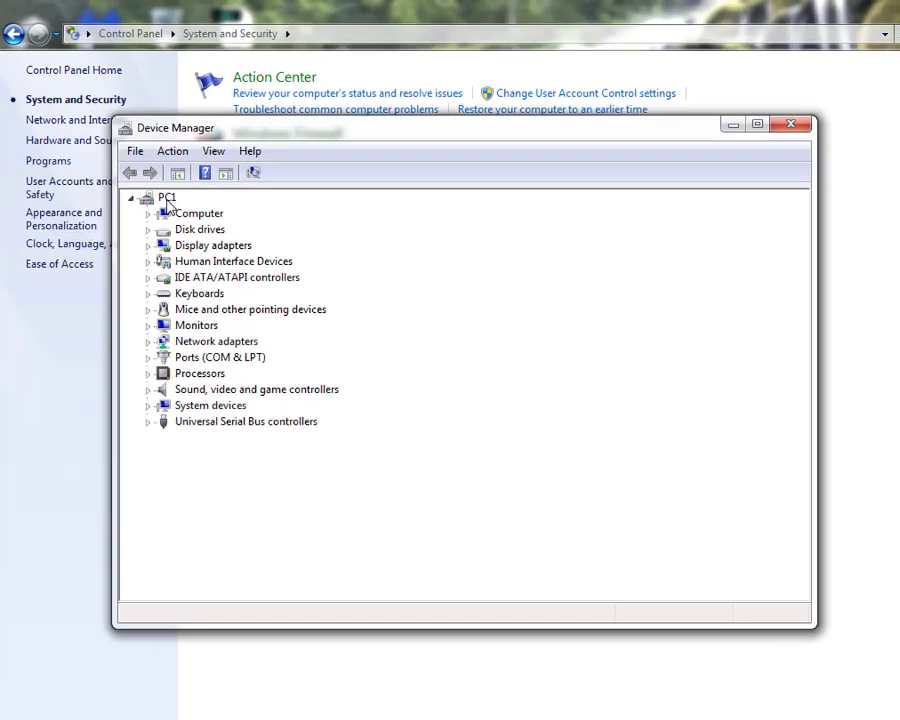
# Start adding legacy hardware to PC1 and let the wizard search for and install the hardware automatically.
pyautogui.rightClick(131, 156)
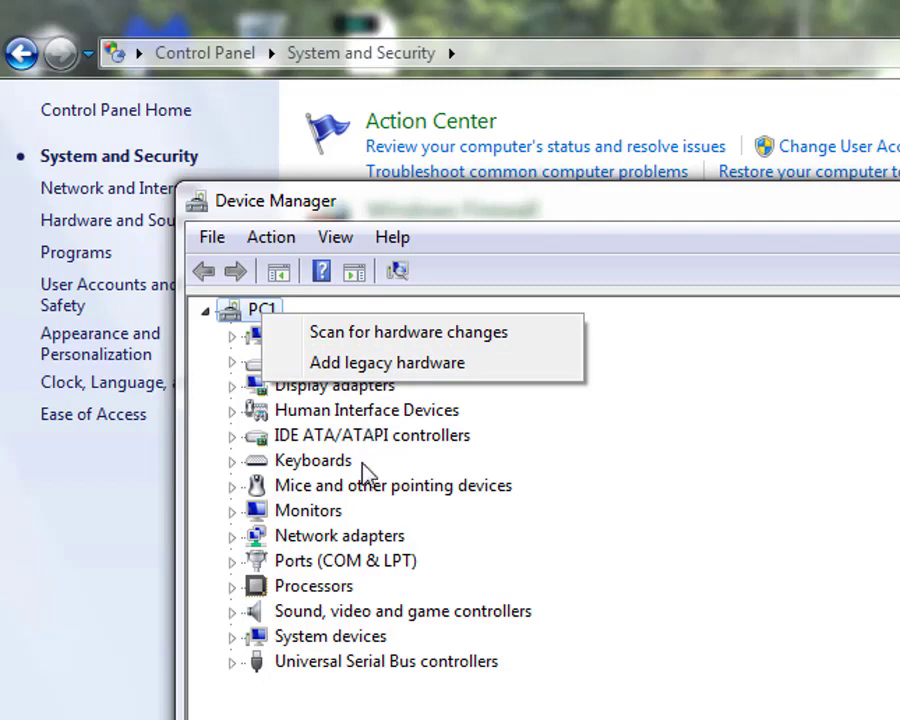
pyautogui.click(408, 366)
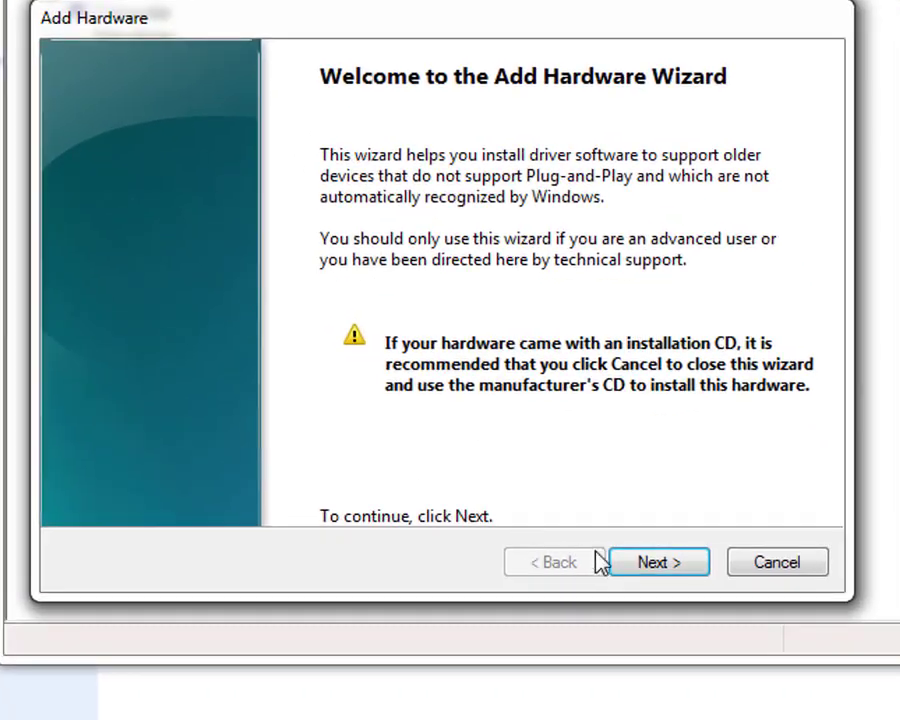
pyautogui.click(745, 556)
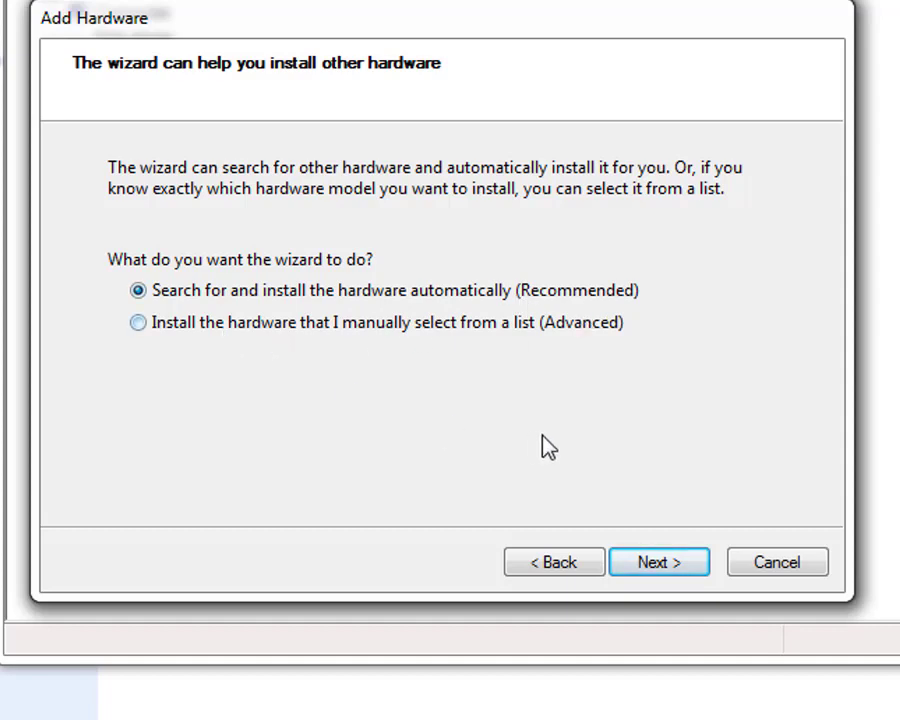
pyautogui.click(657, 574)
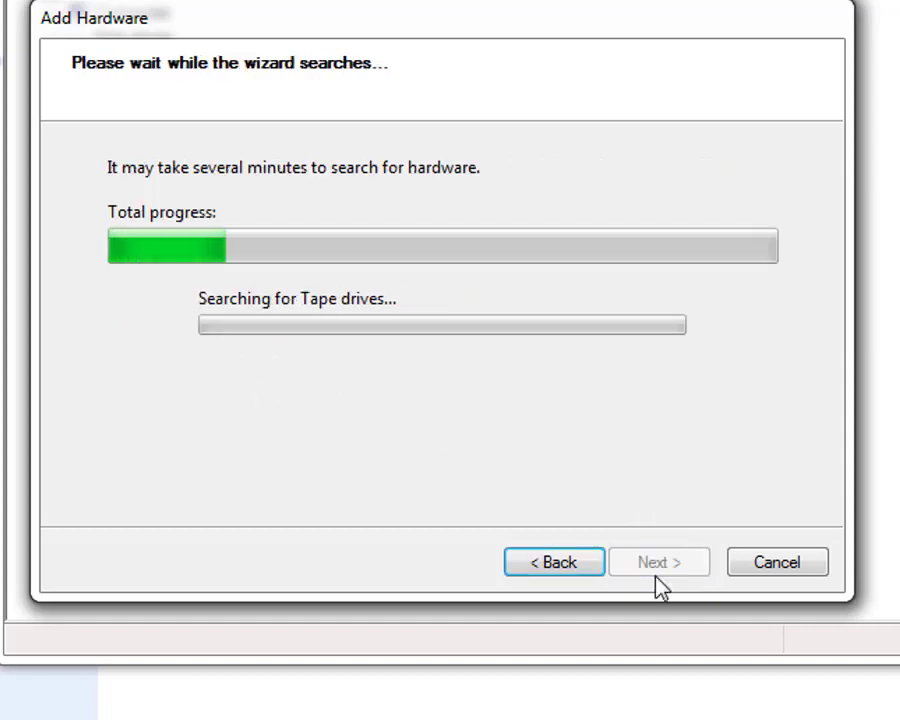
# Continue the Add Hardware wizard with Show All Devices as the hardware type and select HP as the manufacturer.
pyautogui.click(658, 574)
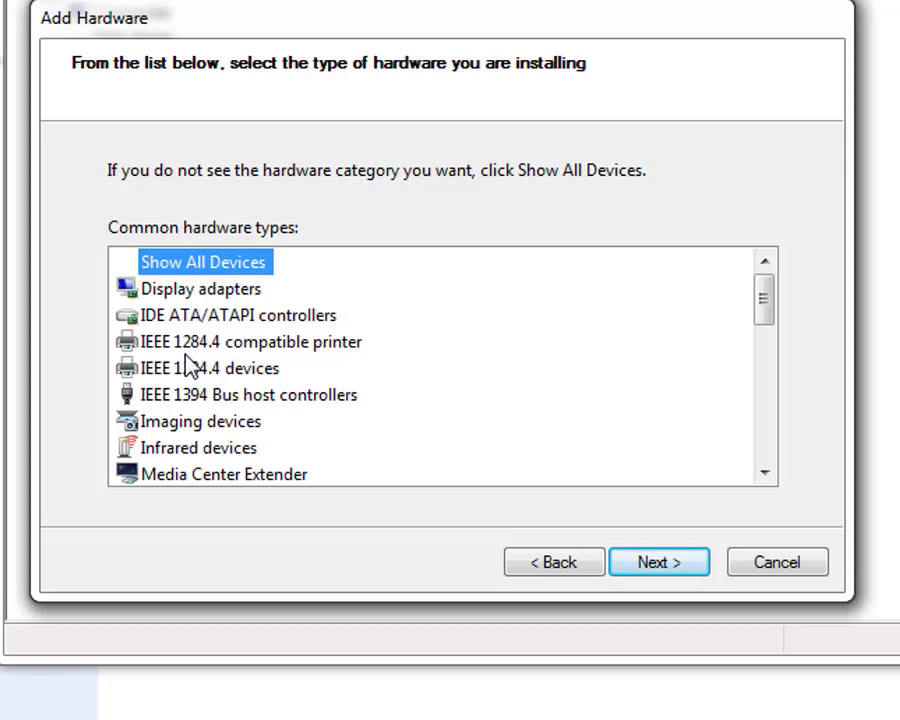
pyautogui.click(666, 568)
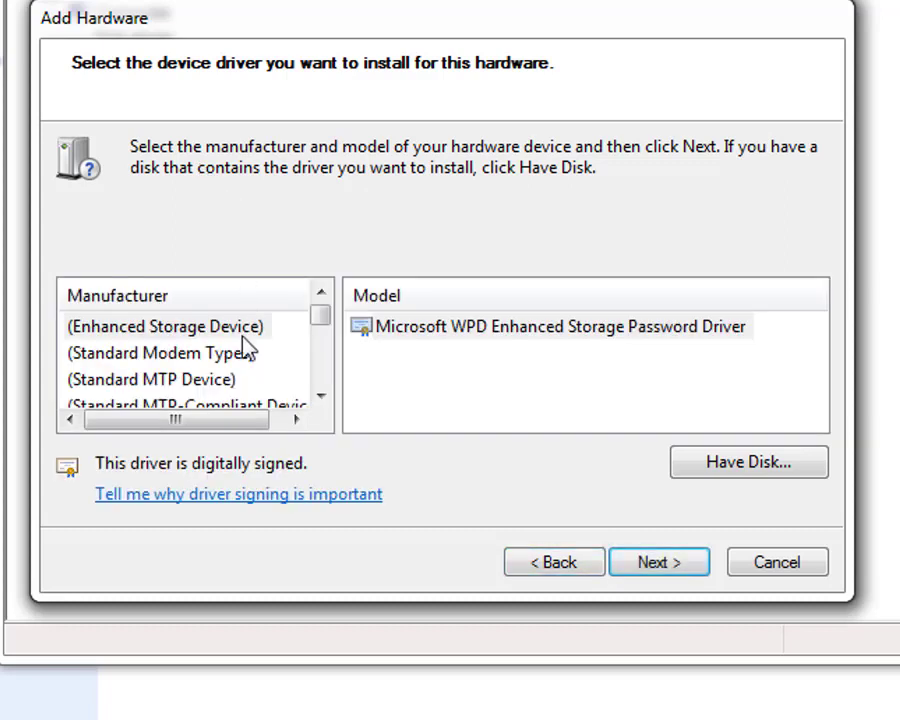
pyautogui.scroll(-8, 221, 358)
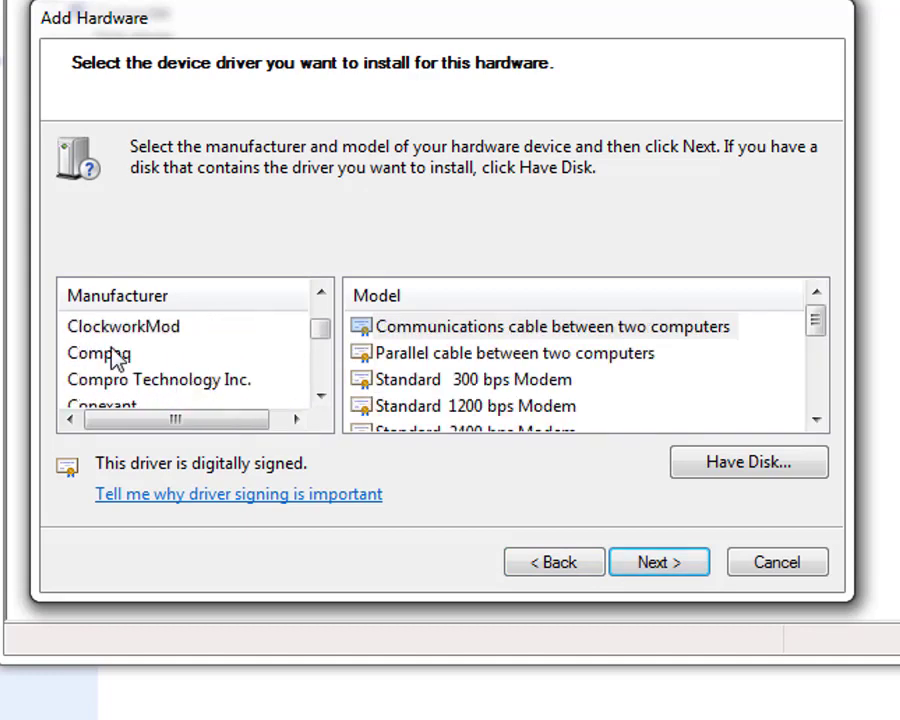
pyautogui.click(100, 354)
pyautogui.scroll(-2, 116, 360)
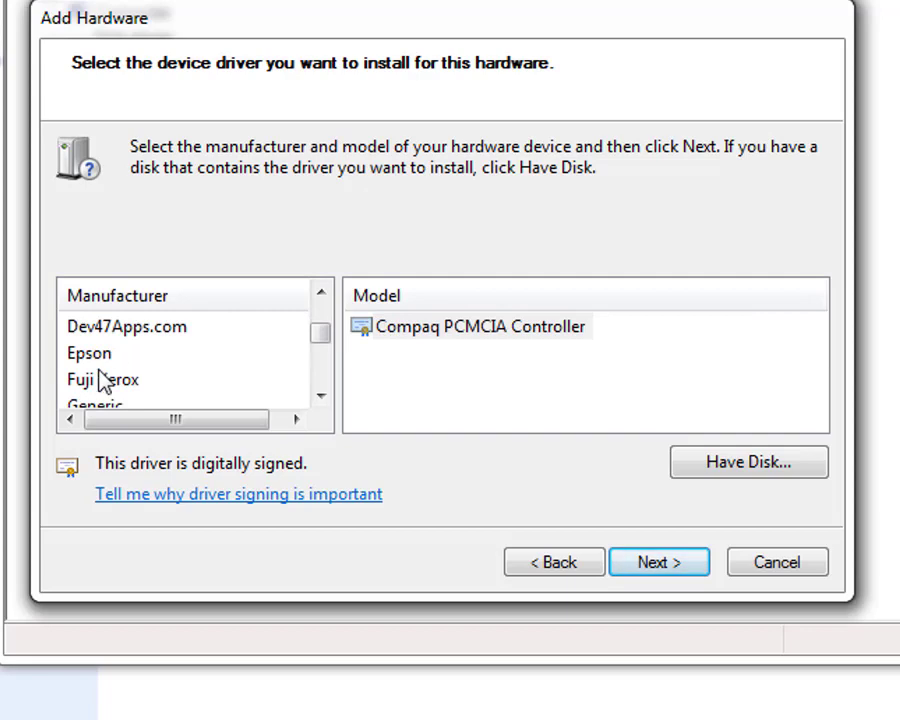
pyautogui.click(106, 381)
pyautogui.scroll(-2, 100, 388)
pyautogui.scroll(-3, 104, 387)
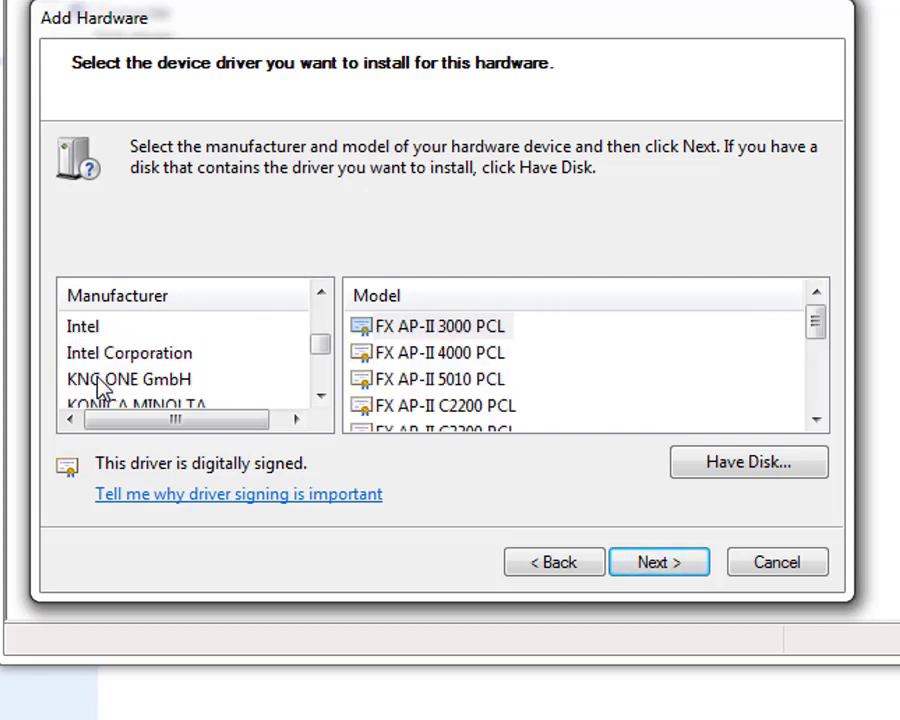
pyautogui.scroll(1, 96, 385)
pyautogui.click(92, 331)
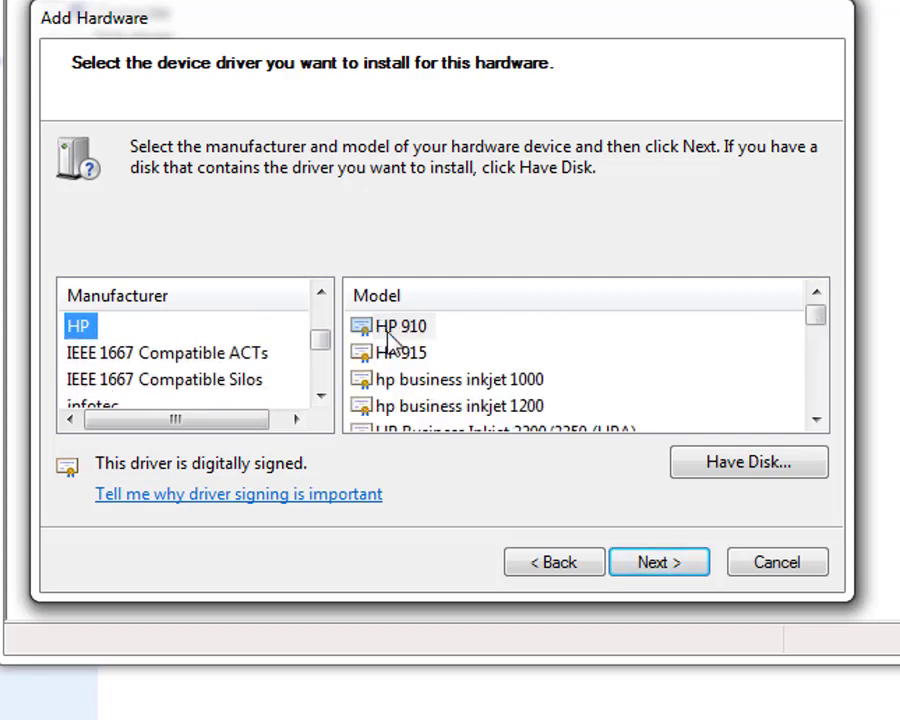
# Browse the HP driver models in the Add Hardware wizard, from hp business inkjet 1000 down to the Officejet series.
pyautogui.click(453, 385)
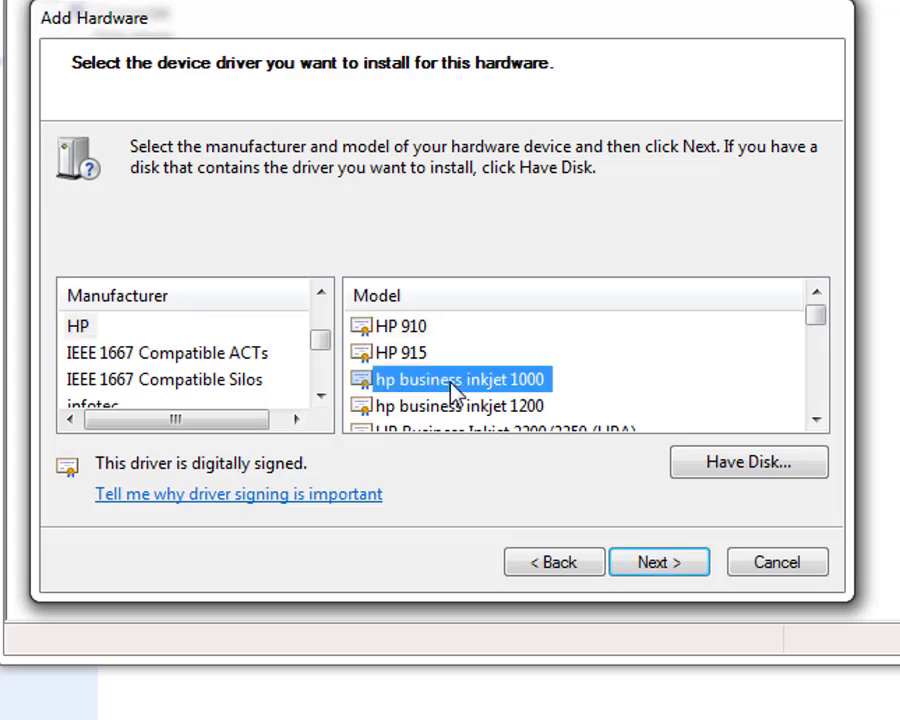
pyautogui.scroll(-8, 476, 416)
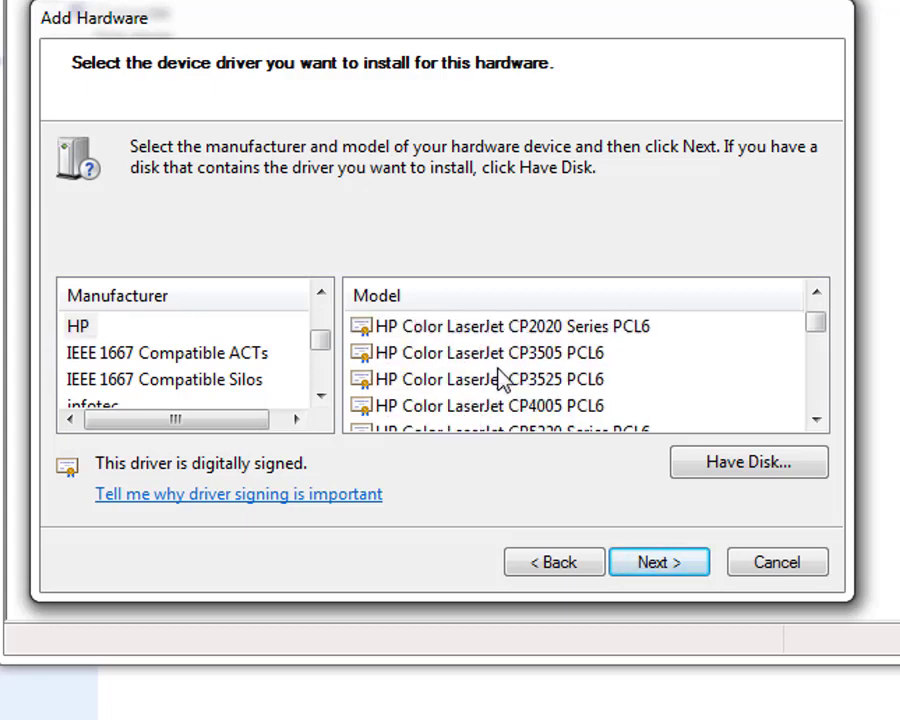
pyautogui.scroll(-5, 478, 410)
pyautogui.scroll(1, 435, 358)
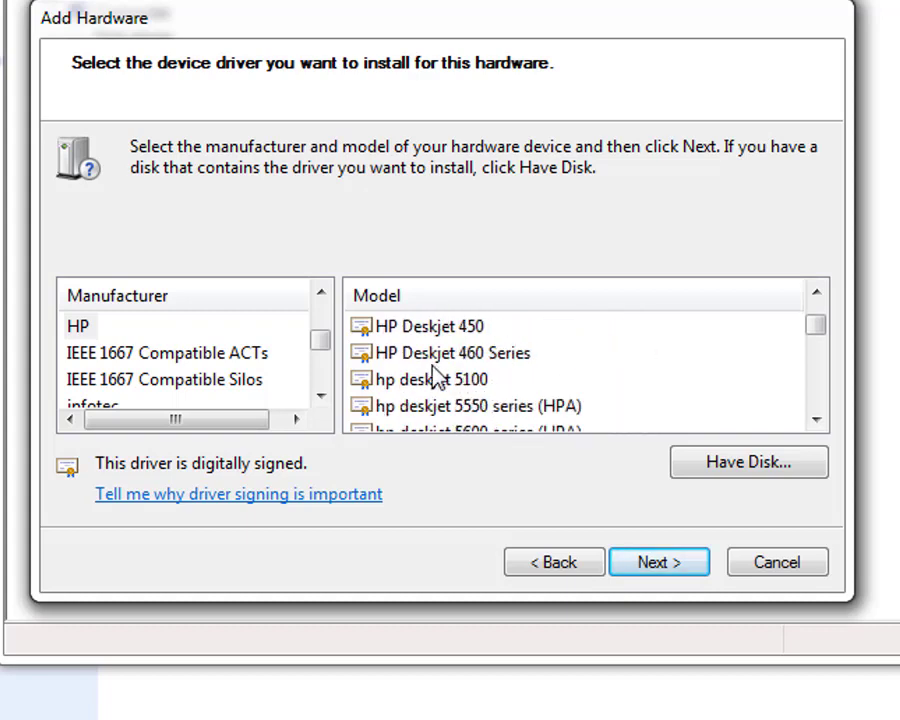
pyautogui.scroll(-15, 452, 368)
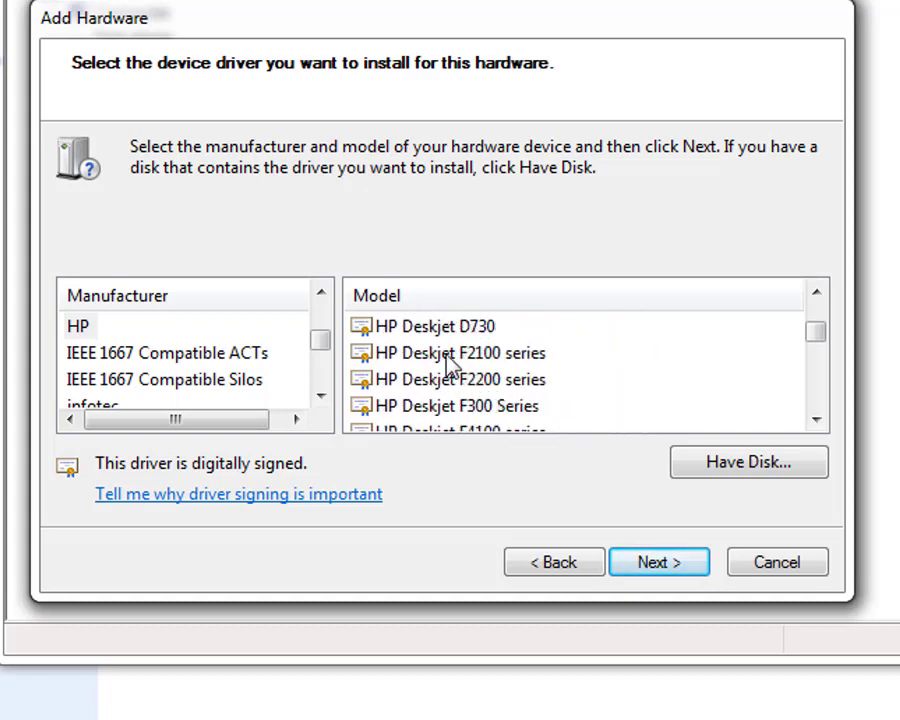
pyautogui.scroll(-10, 460, 372)
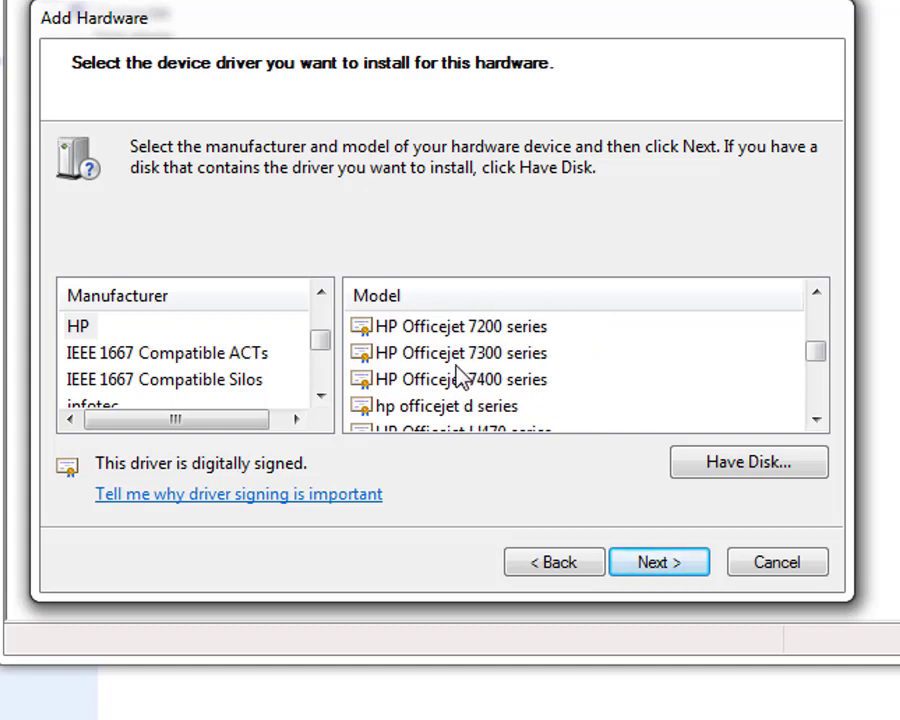
pyautogui.scroll(-1, 200, 386)
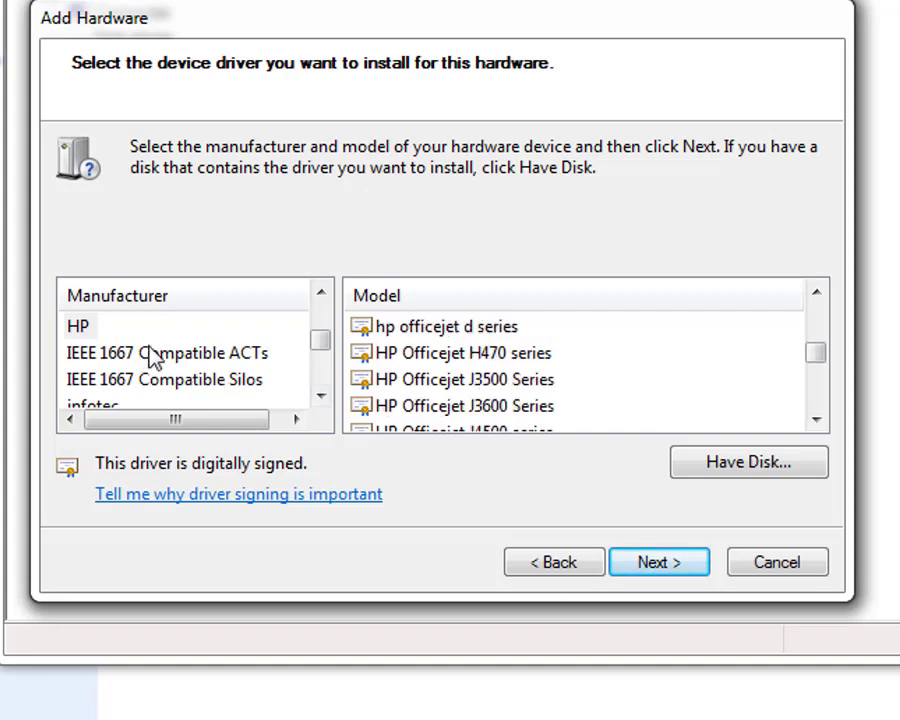
# Check the models offered by VLSI and Sony, and select the TOSHIBA e-STUDIO XPS driver under TOSHIBA.
pyautogui.moveTo(326, 346); pyautogui.dragTo(330, 405)
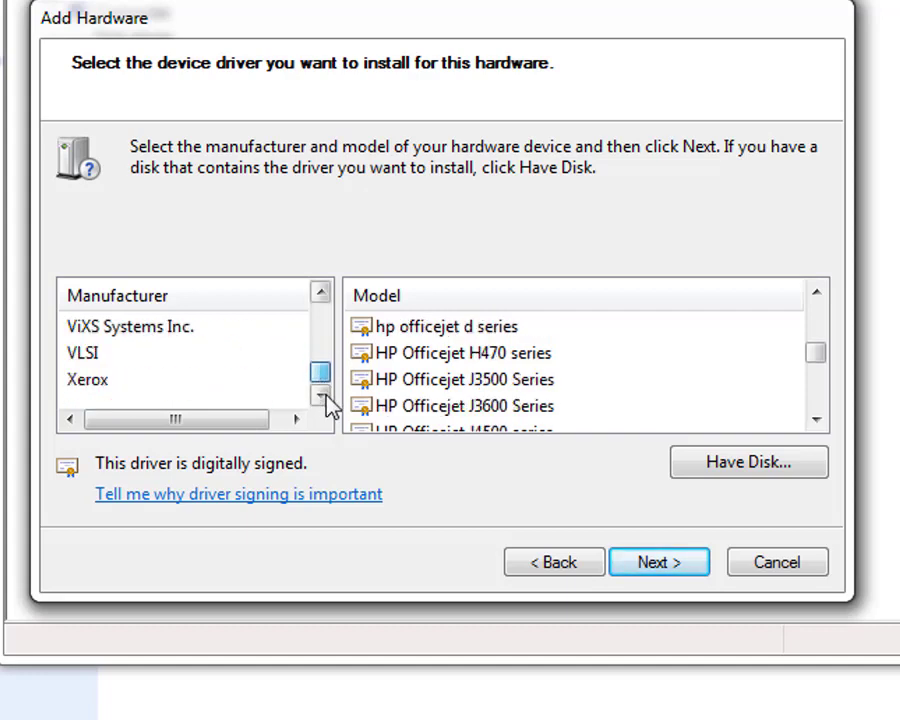
pyautogui.click(78, 354)
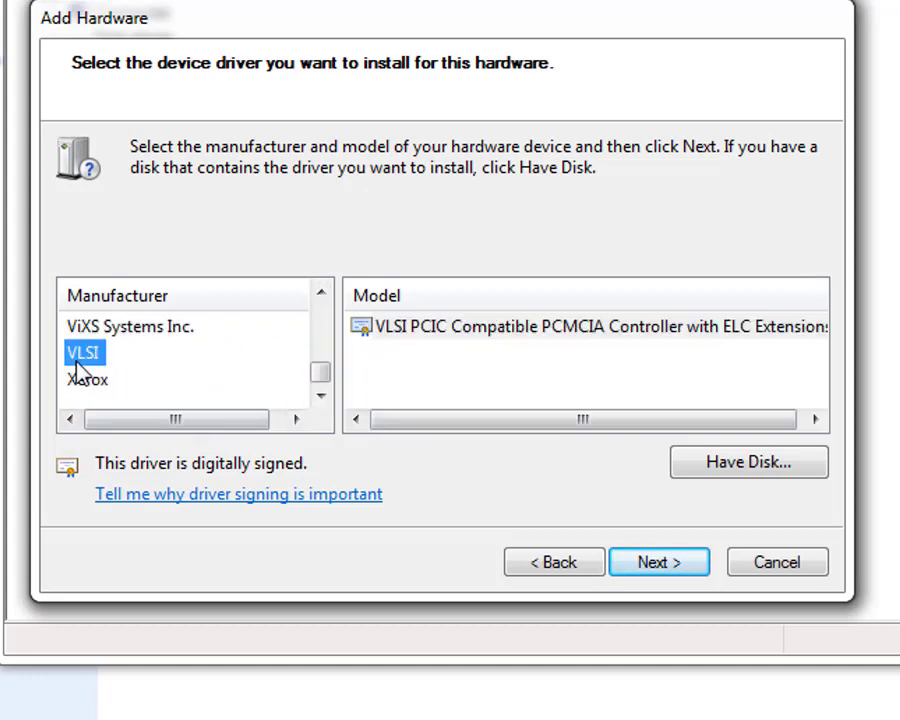
pyautogui.scroll(1, 130, 385)
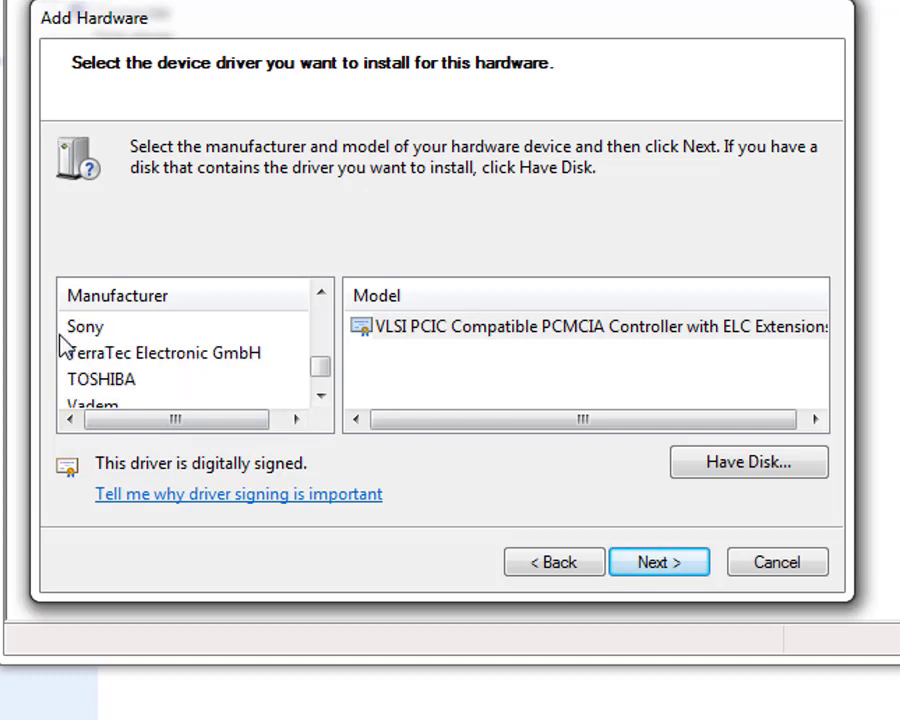
pyautogui.click(100, 330)
pyautogui.scroll(-1, 446, 406)
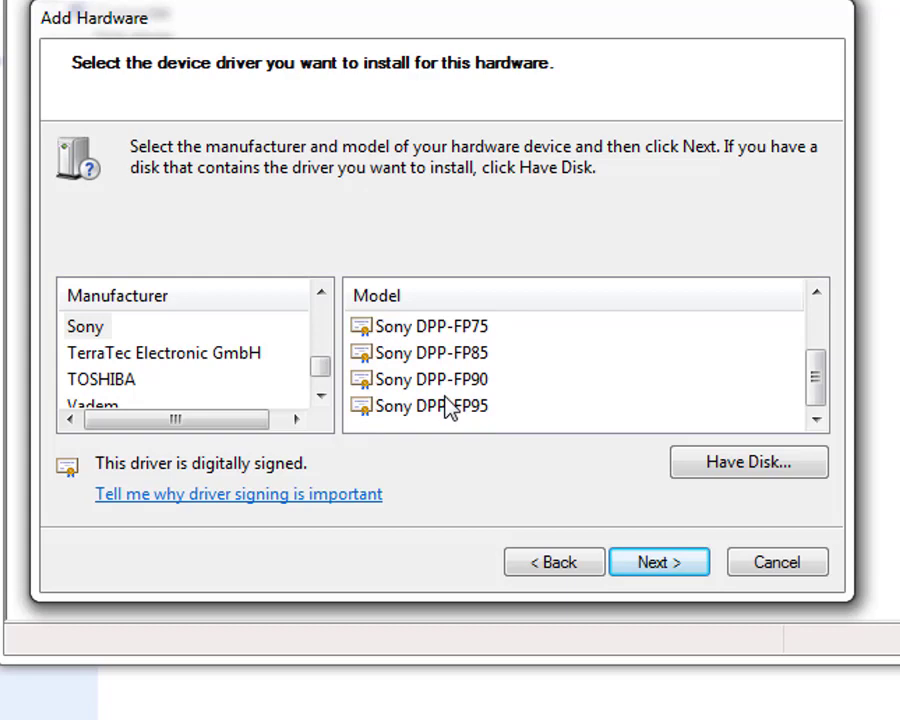
pyautogui.click(136, 387)
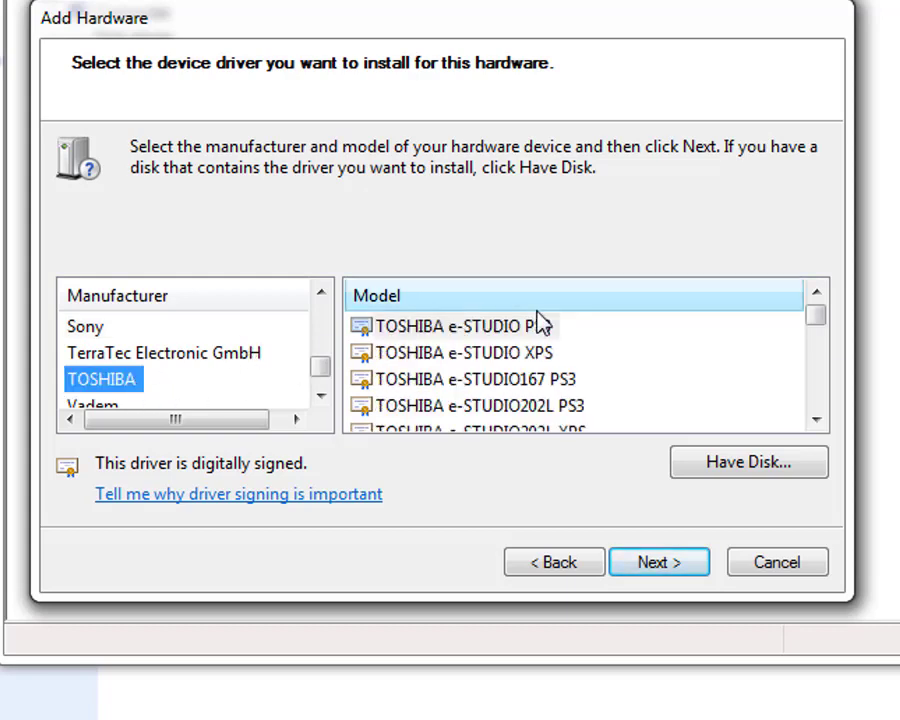
pyautogui.click(476, 353)
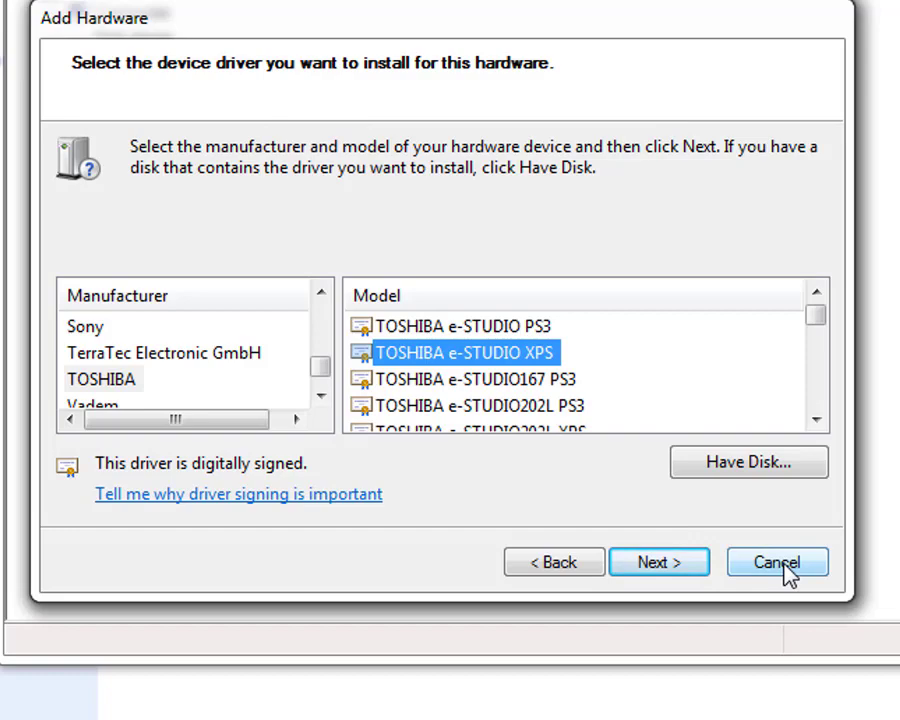
# Open the option for installing the driver from a disk, dismiss it and cancel the Add Hardware wizard.
pyautogui.click(779, 480)
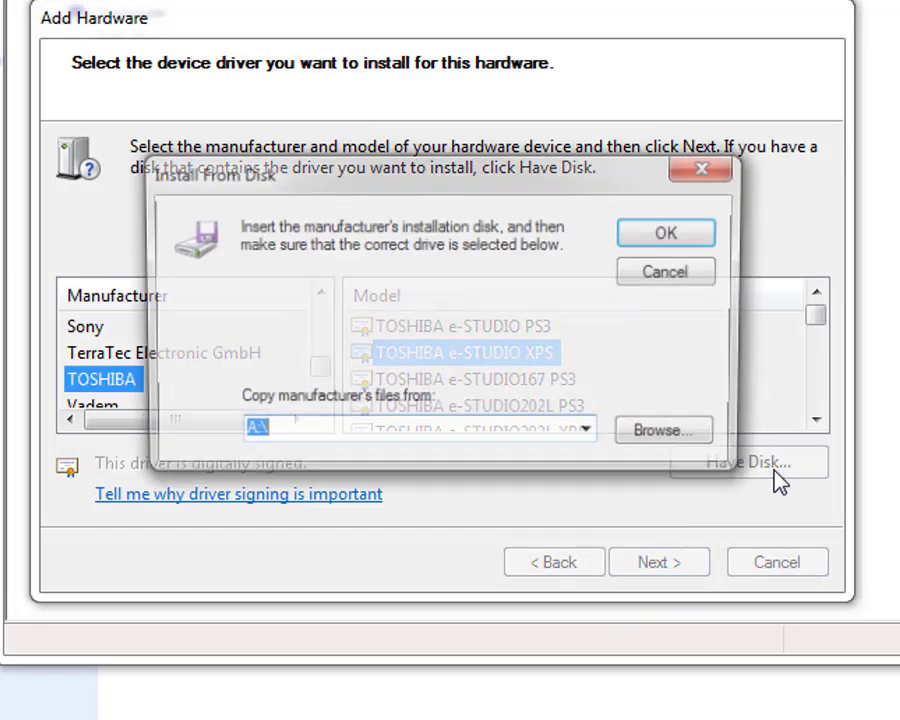
pyautogui.click(724, 180)
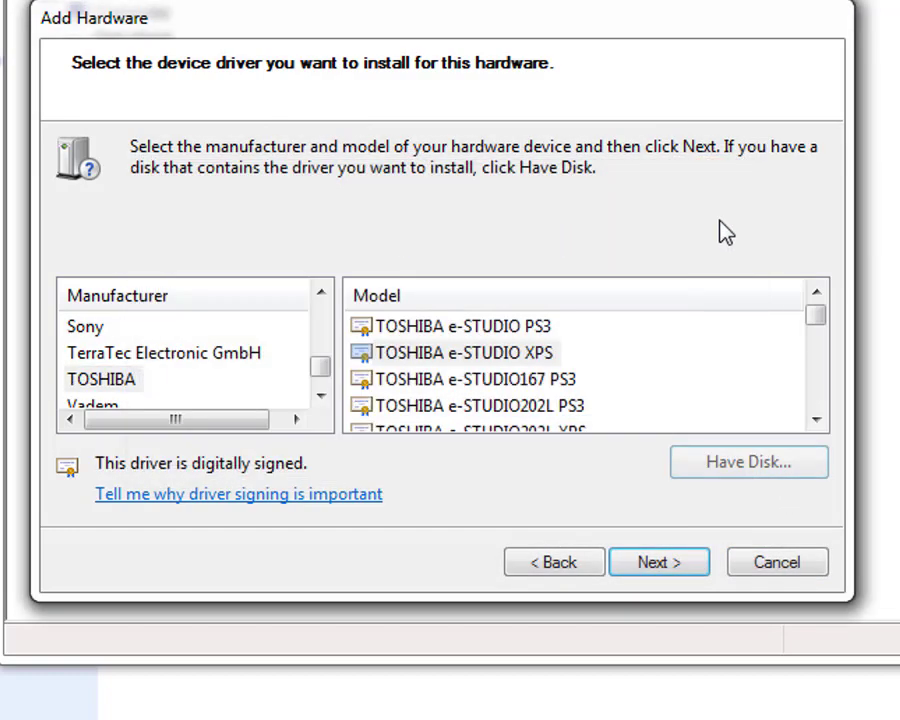
pyautogui.click(769, 566)
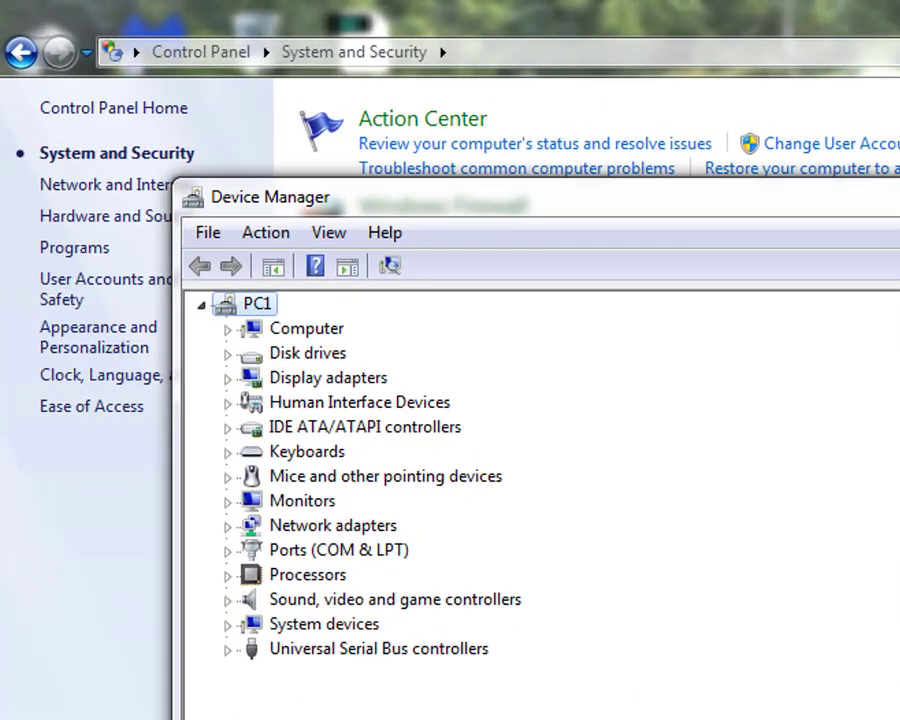
# Start a manual driver update for Printer Port (LPT1), choosing to pick from the list of device drivers on the computer.
pyautogui.click(227, 527)
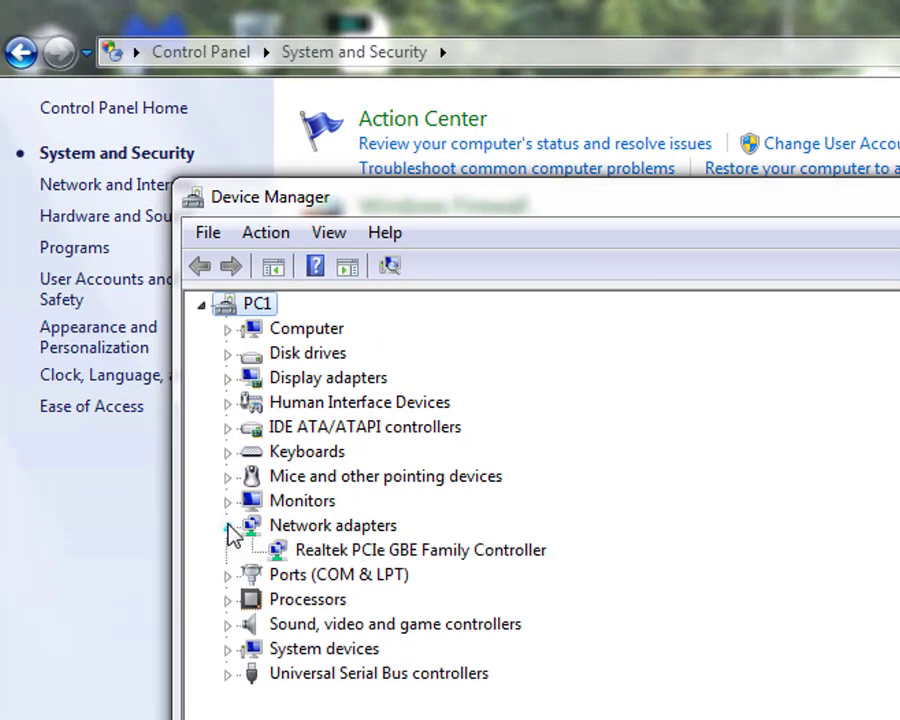
pyautogui.click(228, 576)
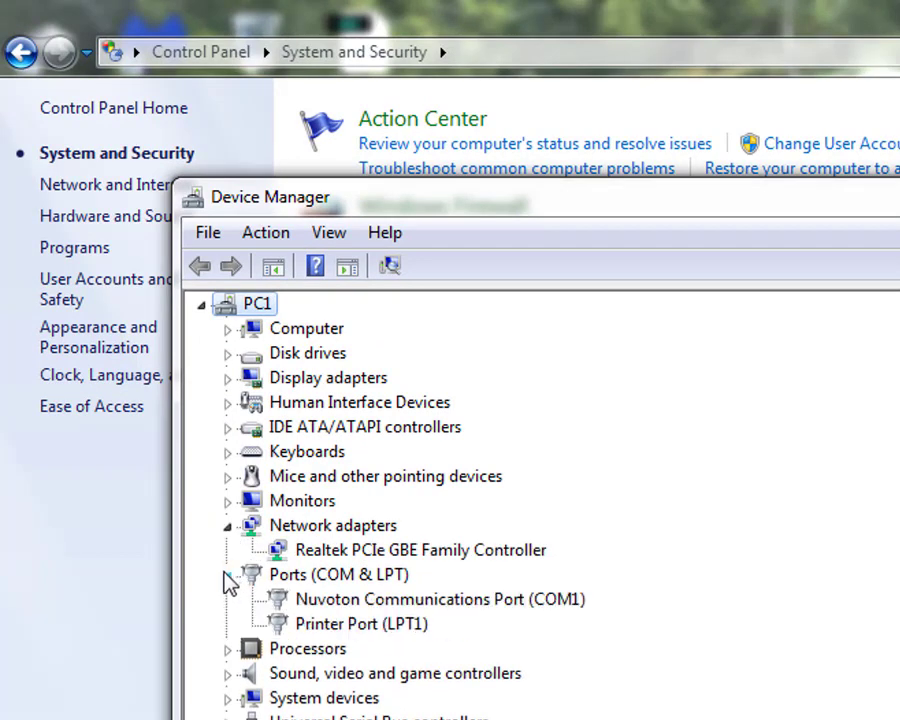
pyautogui.click(372, 625)
pyautogui.rightClick(370, 628)
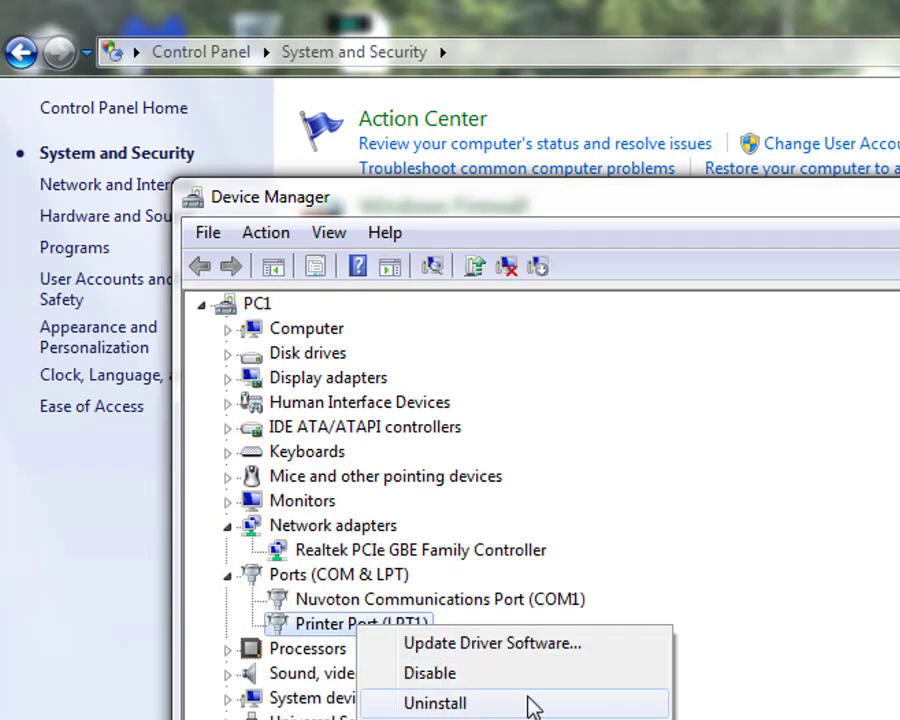
pyautogui.click(515, 645)
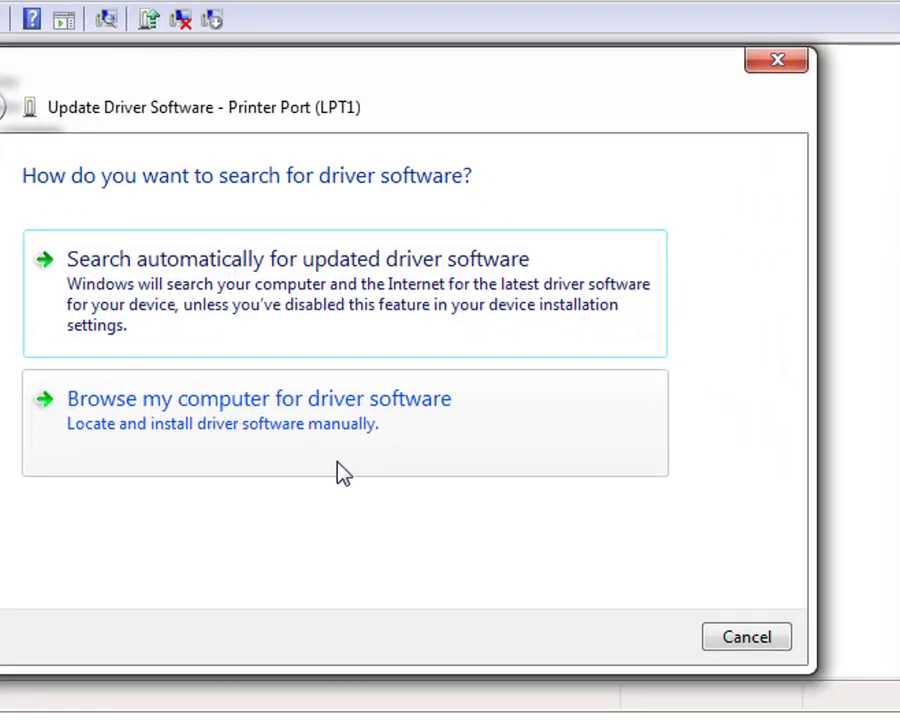
pyautogui.click(270, 422)
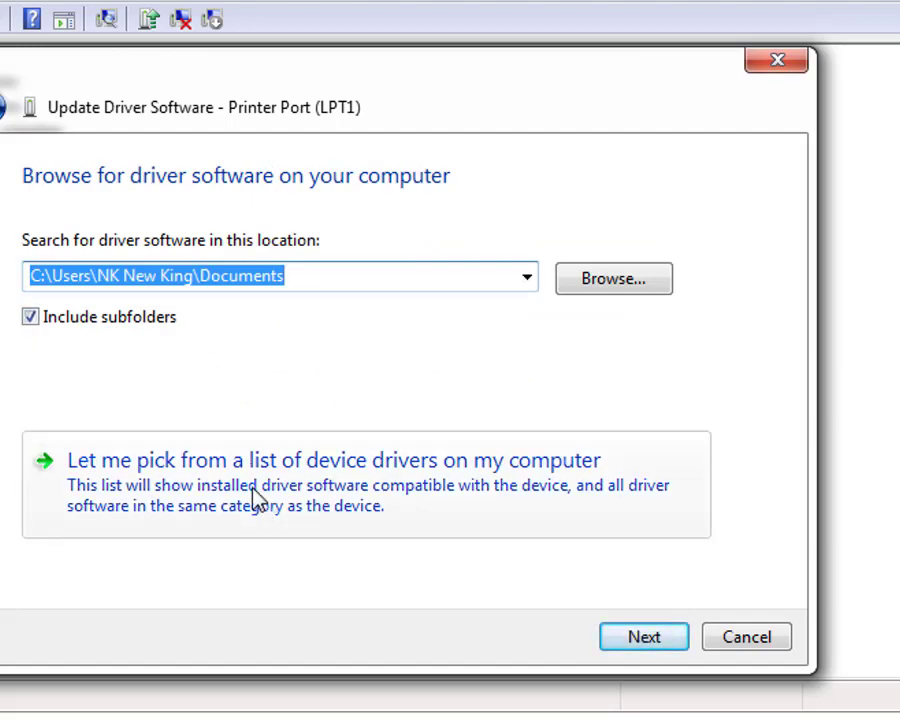
pyautogui.click(257, 497)
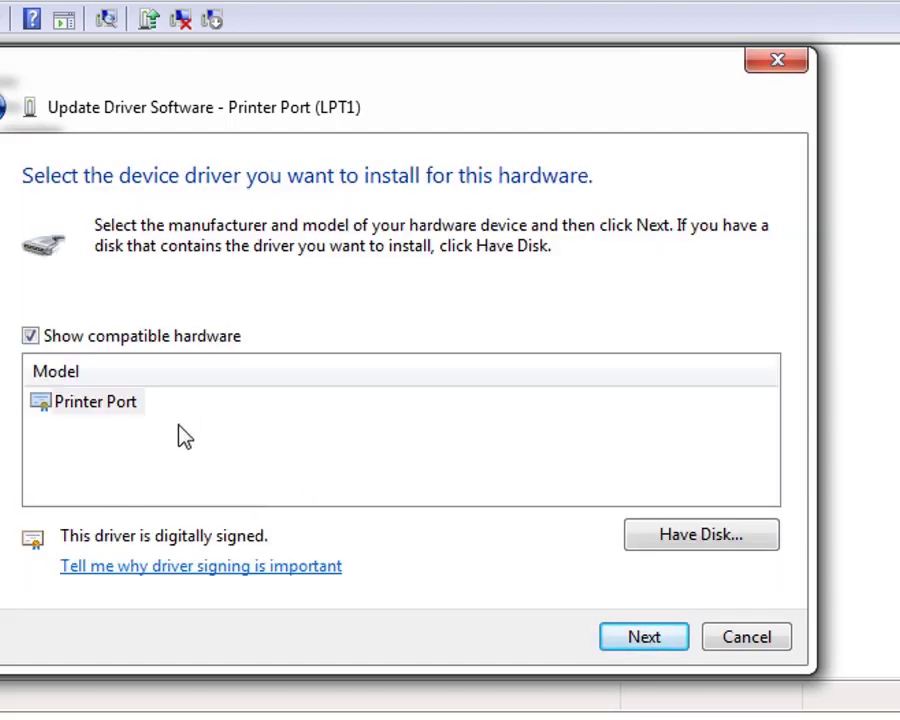
# Compare the printer port driver list with and without the compatible hardware filter, and close the update wizard and Device Manager without installing.
pyautogui.click(78, 405)
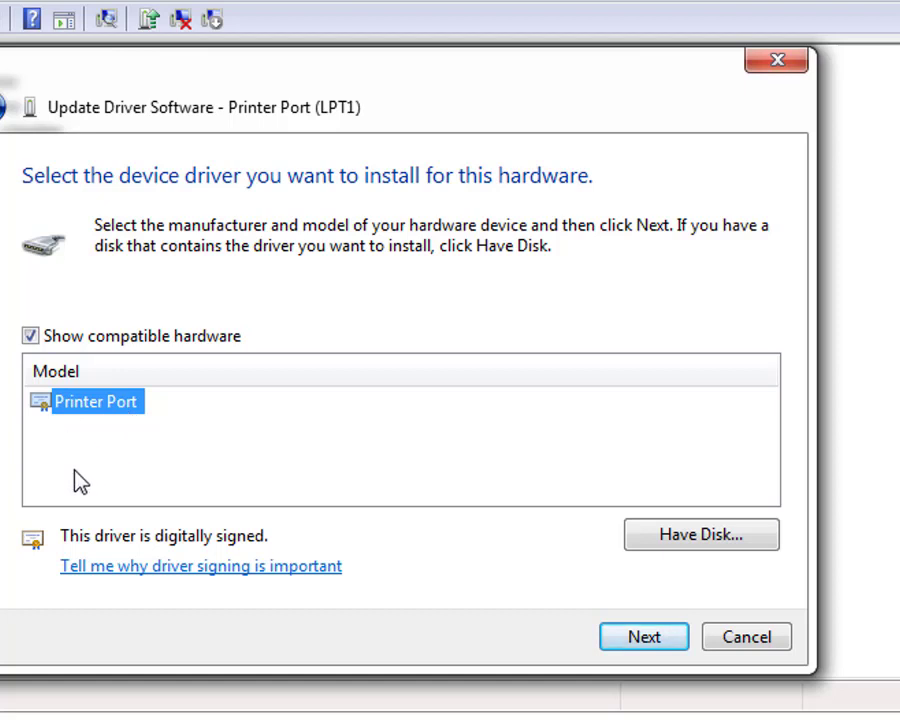
pyautogui.click(98, 338)
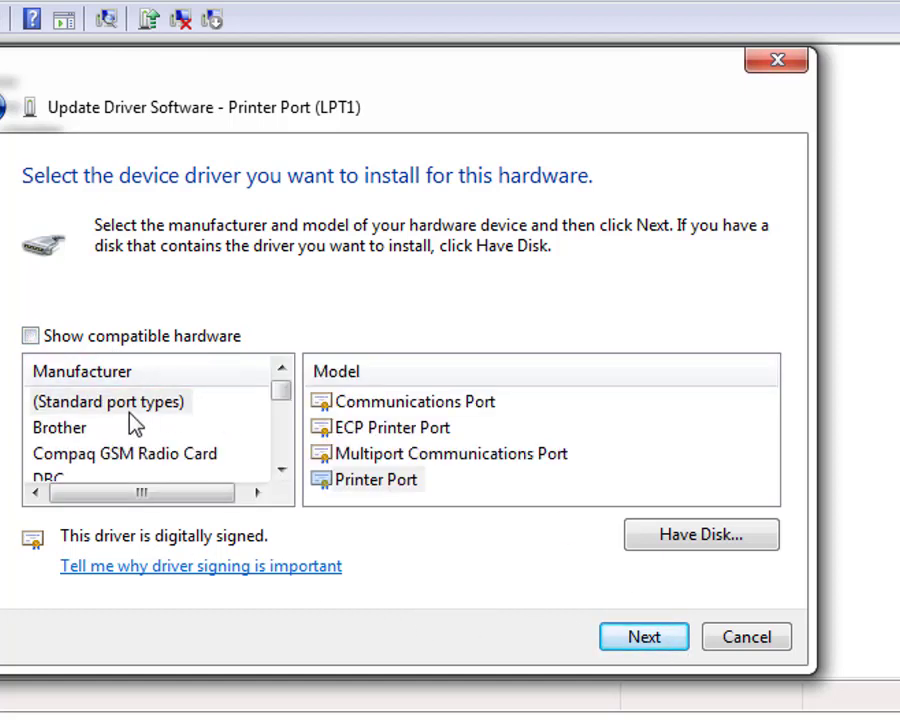
pyautogui.click(66, 337)
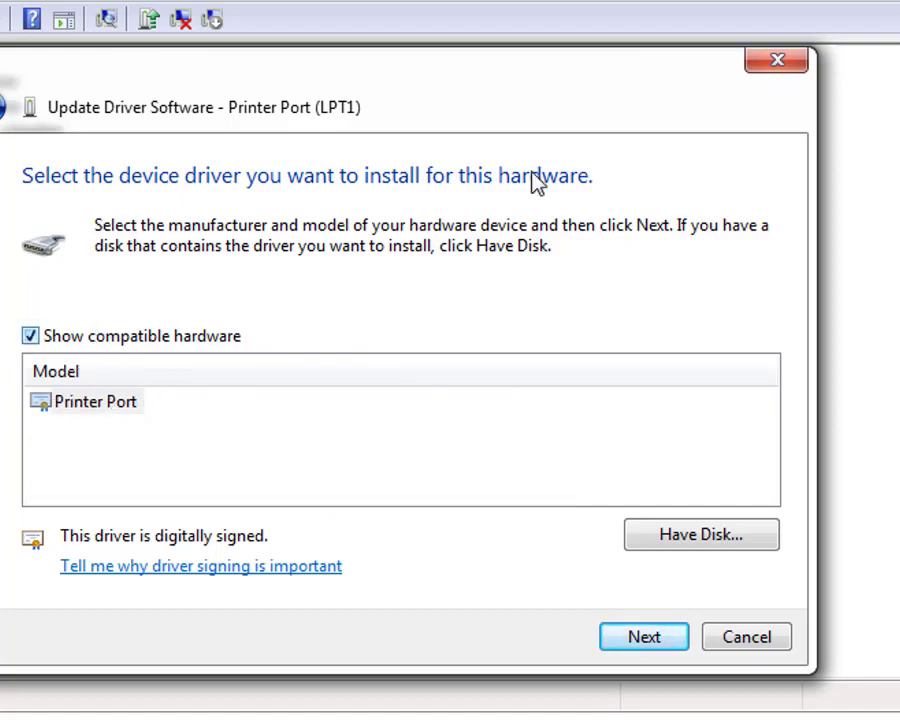
pyautogui.click(762, 62)
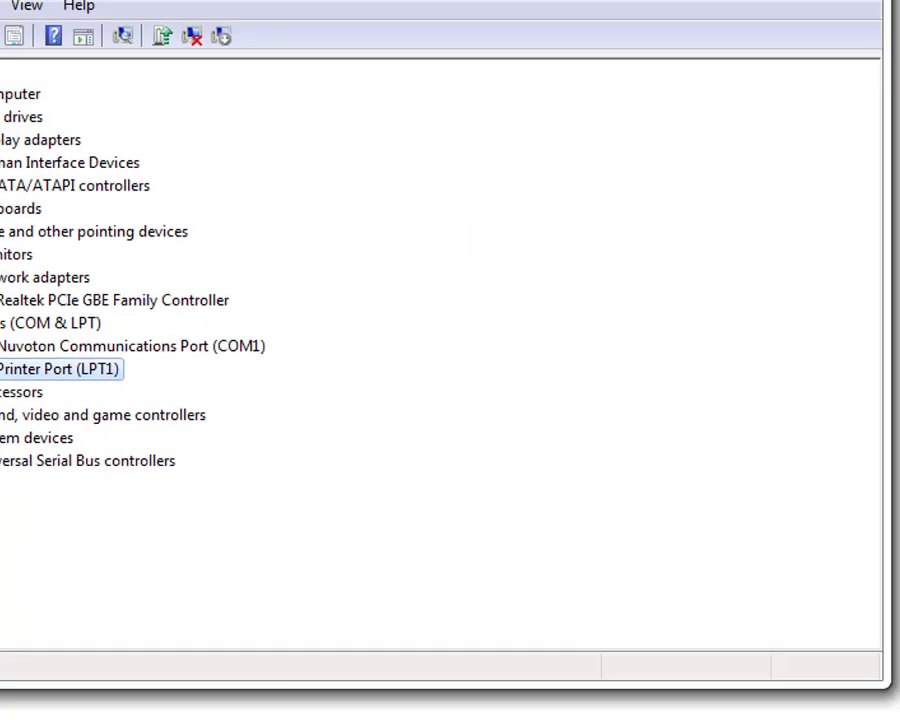
pyautogui.click(655, 92)
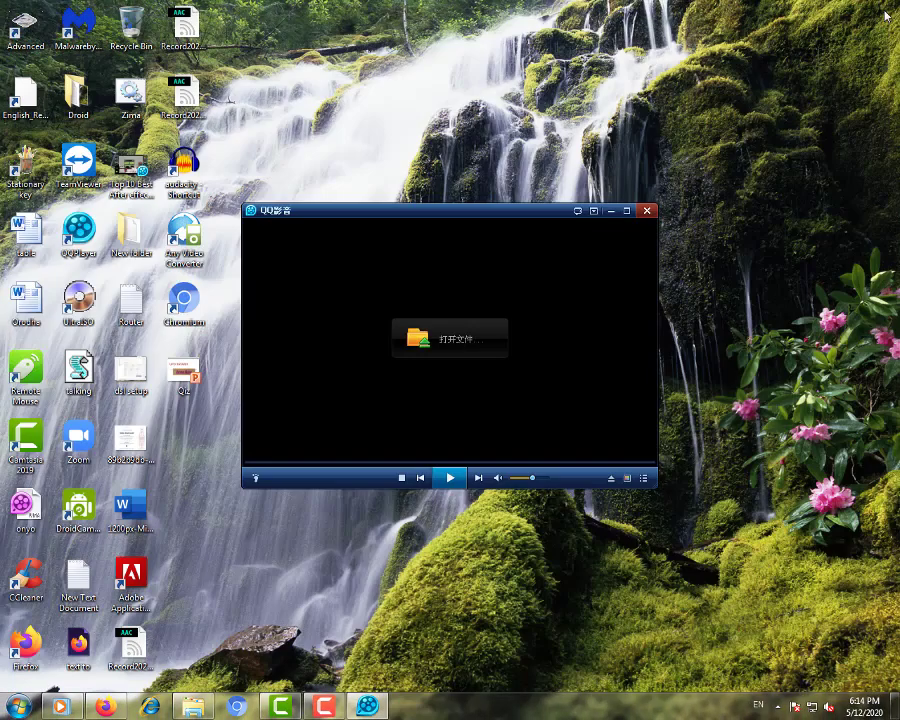
# Refresh the desktop and minimize the QQPlayer window.
pyautogui.rightClick(317, 46)
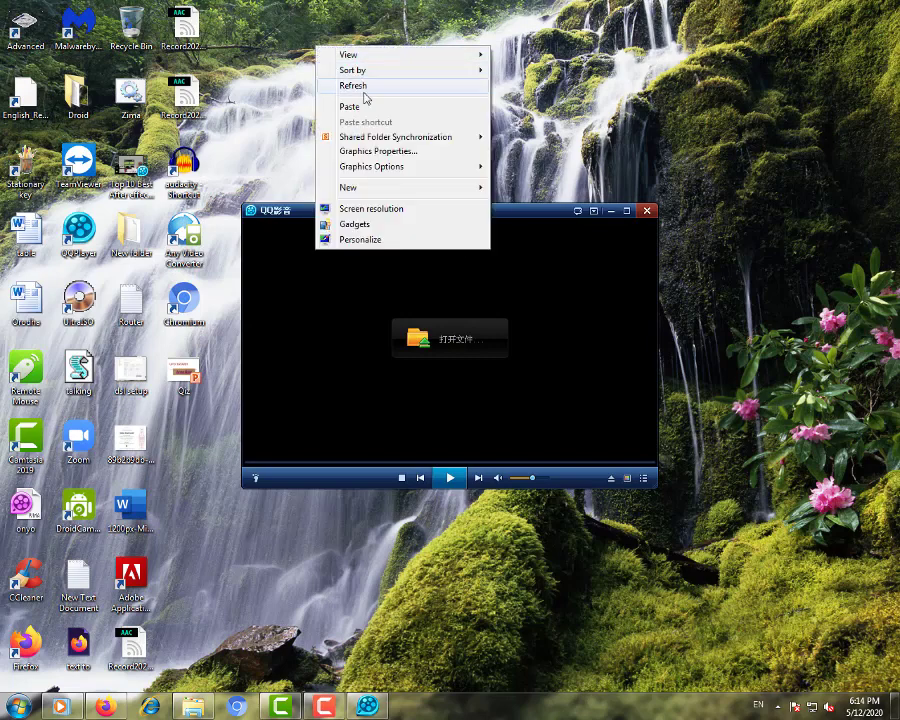
pyautogui.click(366, 88)
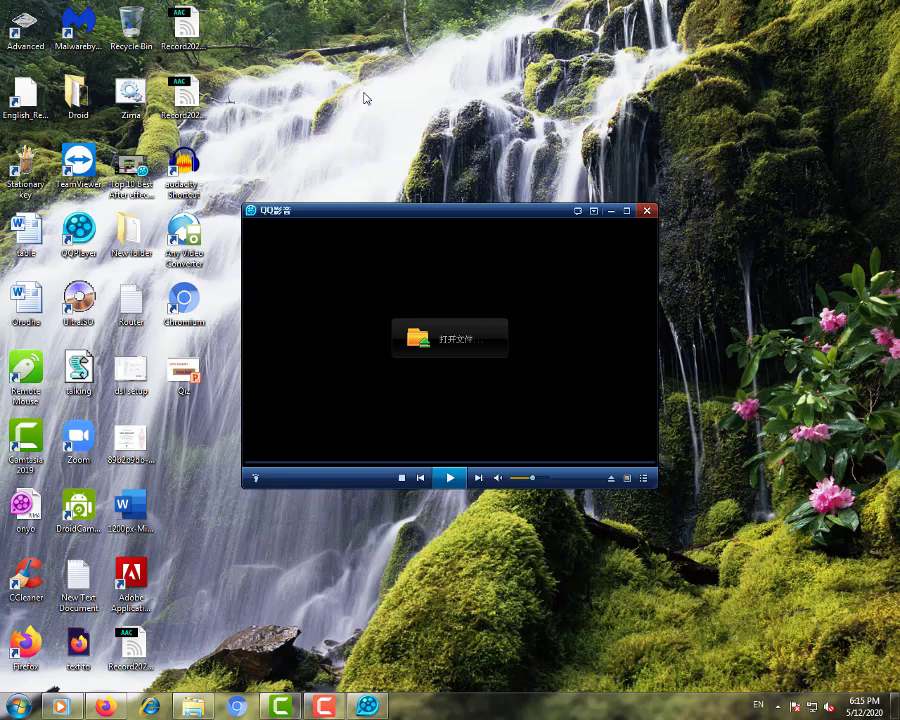
pyautogui.rightClick(365, 97)
pyautogui.click(392, 131)
pyautogui.click(609, 211)
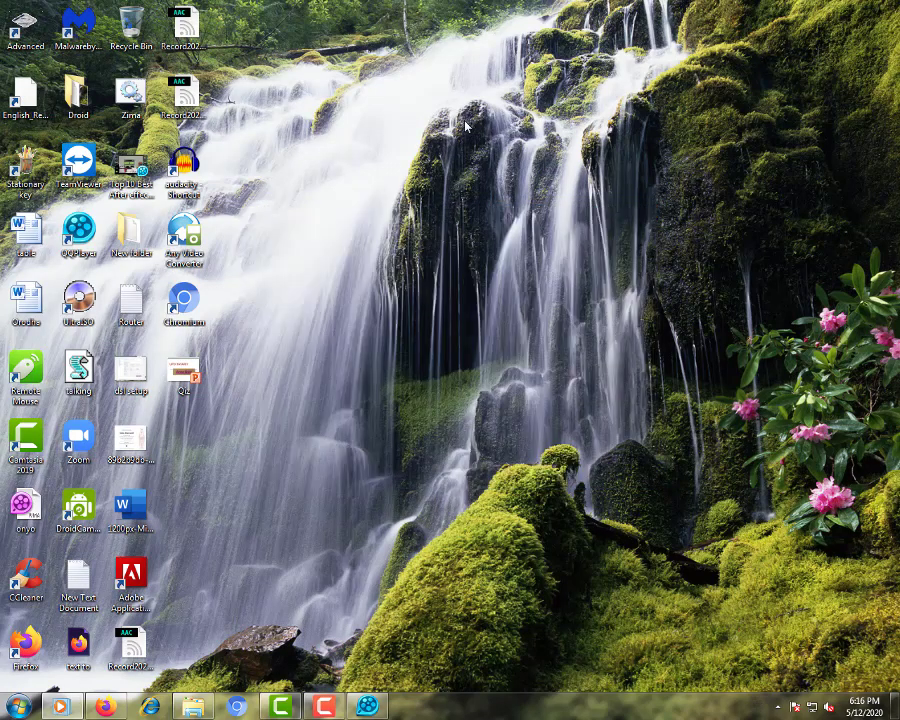
pyautogui.rightClick(465, 122)
pyautogui.click(492, 162)
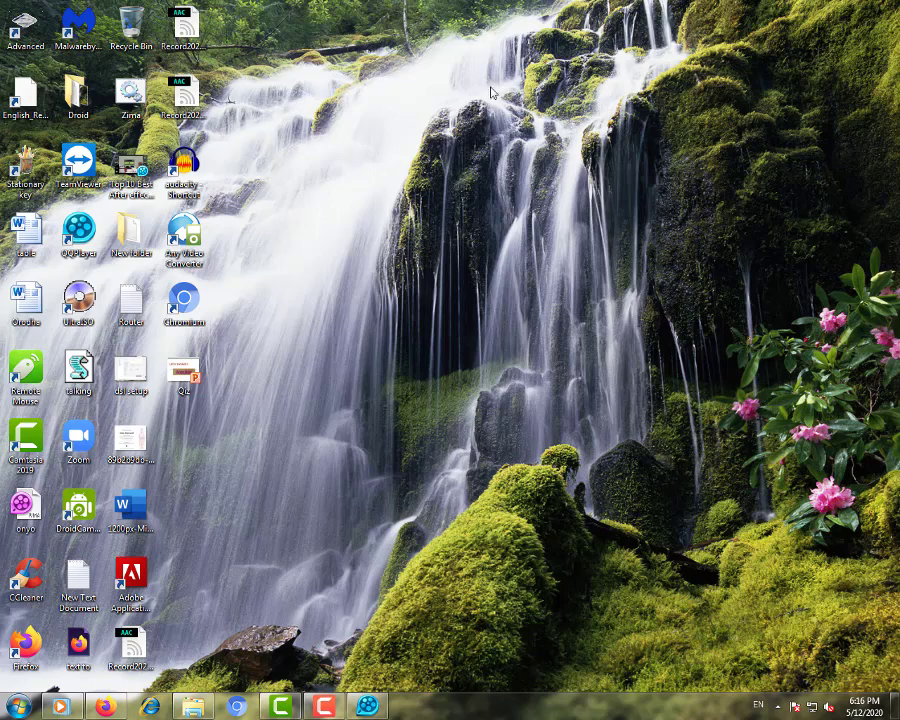
pyautogui.rightClick(479, 89)
pyautogui.click(503, 130)
pyautogui.rightClick(503, 81)
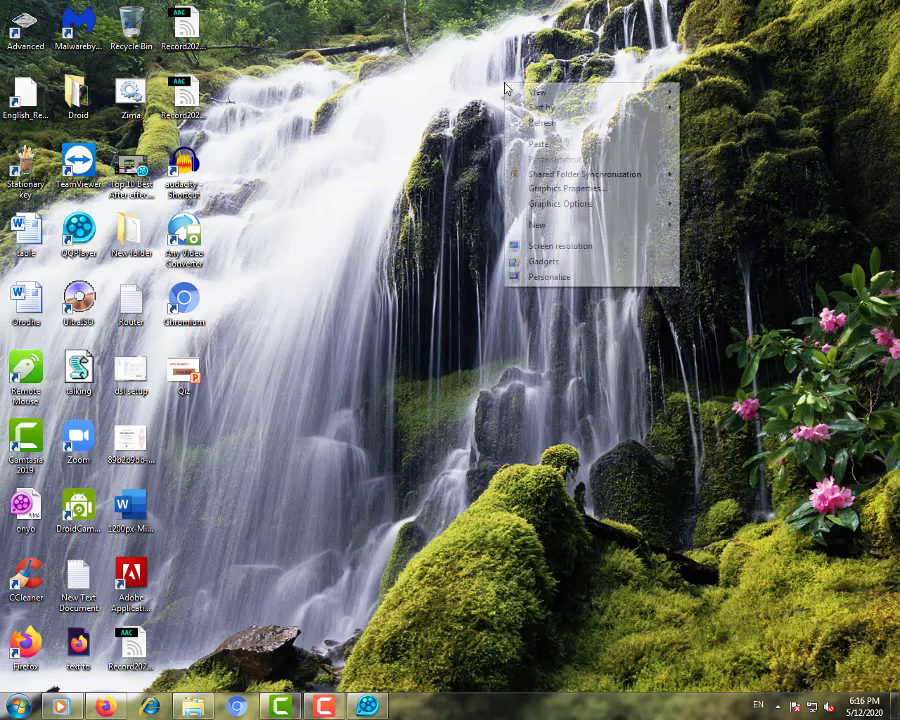
pyautogui.click(536, 125)
pyautogui.rightClick(494, 97)
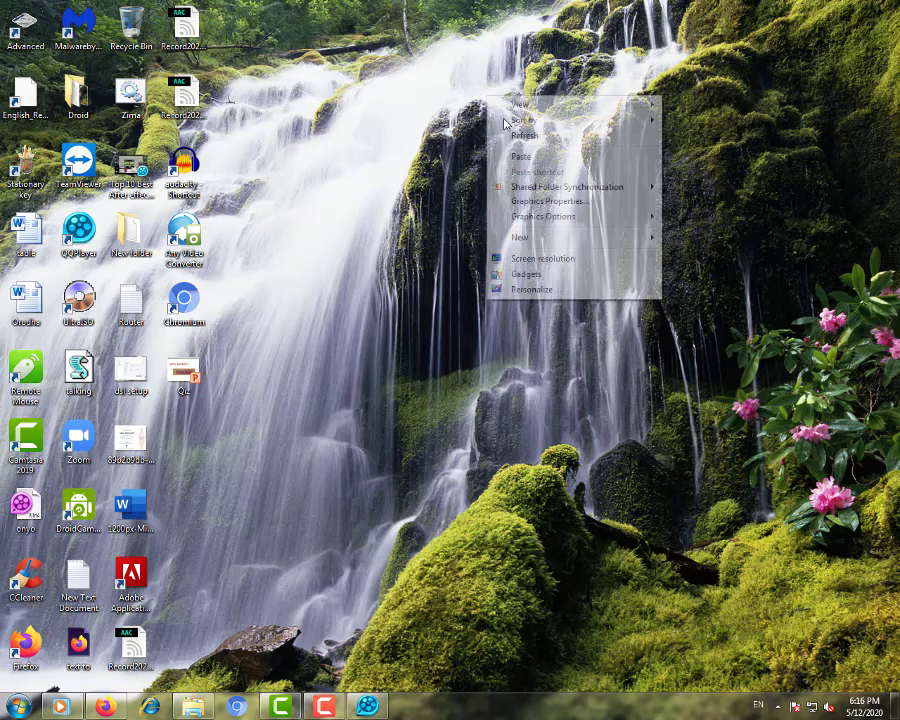
pyautogui.click(521, 139)
pyautogui.rightClick(537, 138)
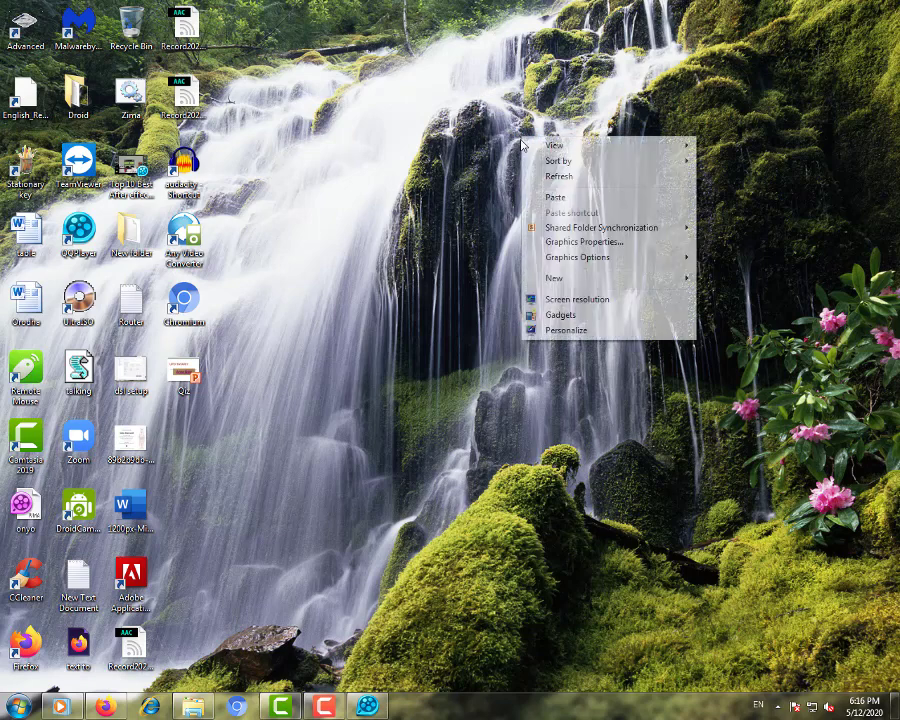
pyautogui.click(545, 177)
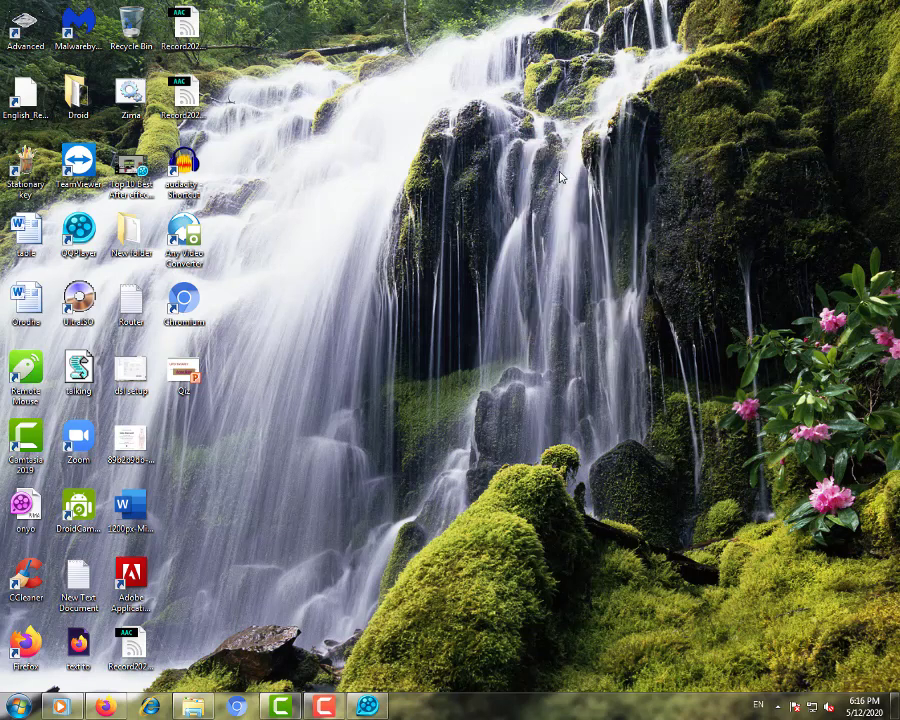
# Open Control Panel from the Start menu, open it again by searching for "contr", and toggle the window's size.
pyautogui.click(18, 706)
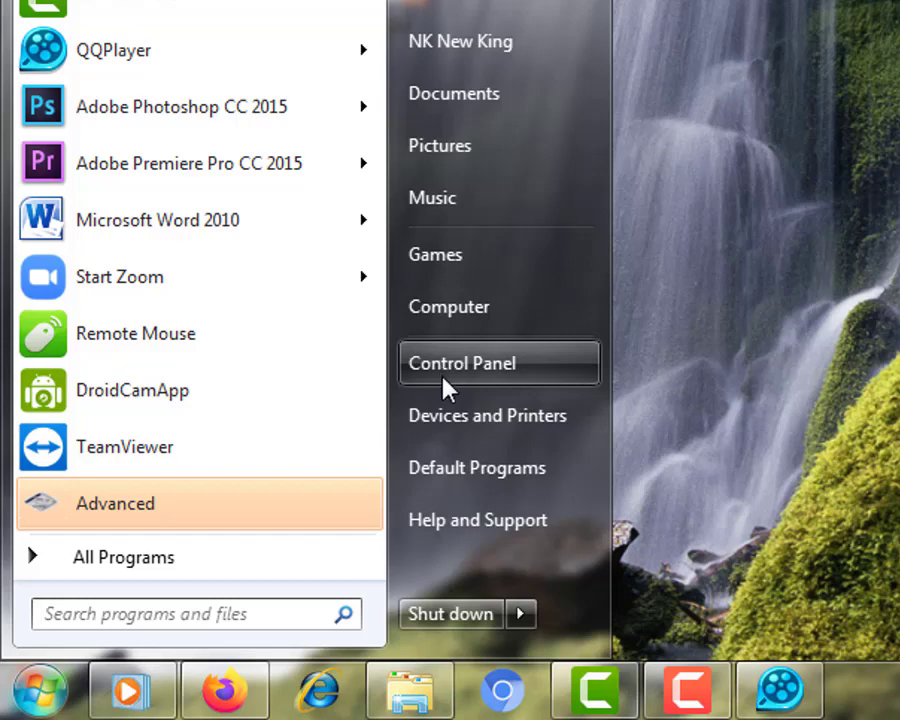
pyautogui.click(443, 378)
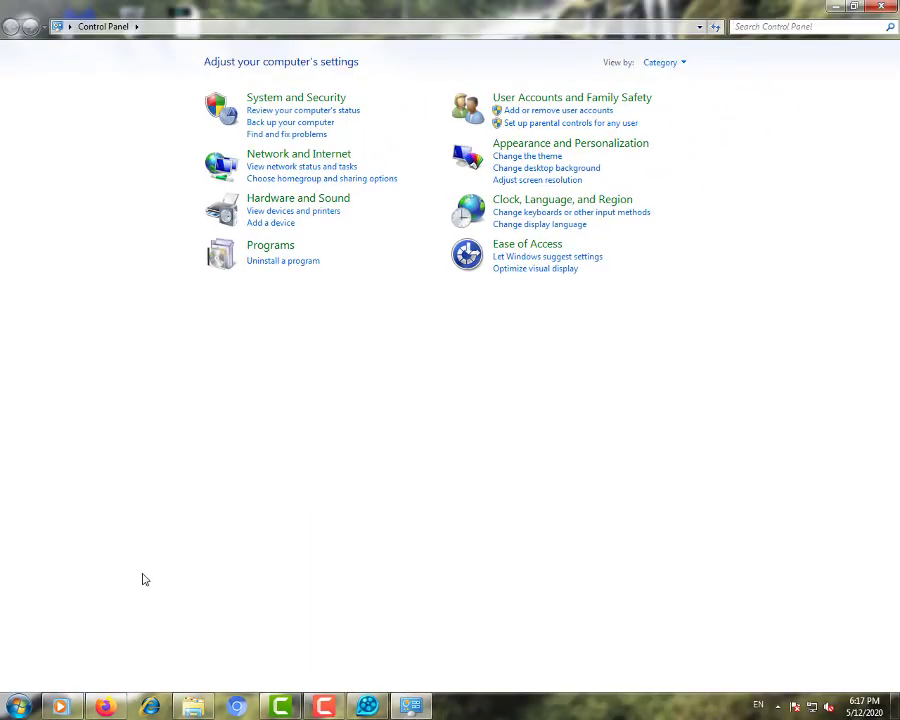
pyautogui.click(18, 707)
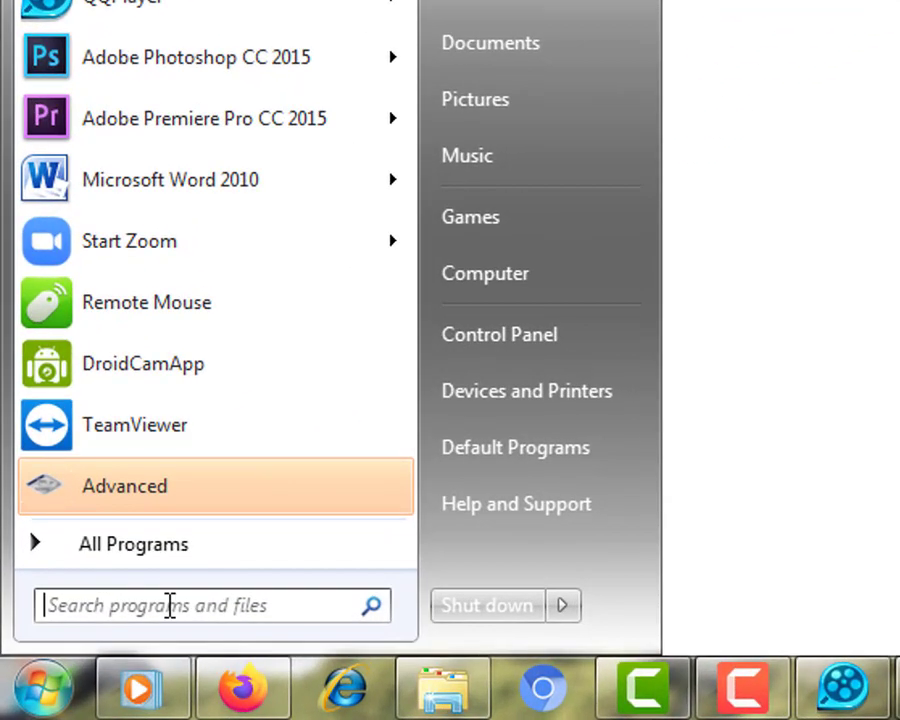
pyautogui.click(80, 664)
pyautogui.write('contr')
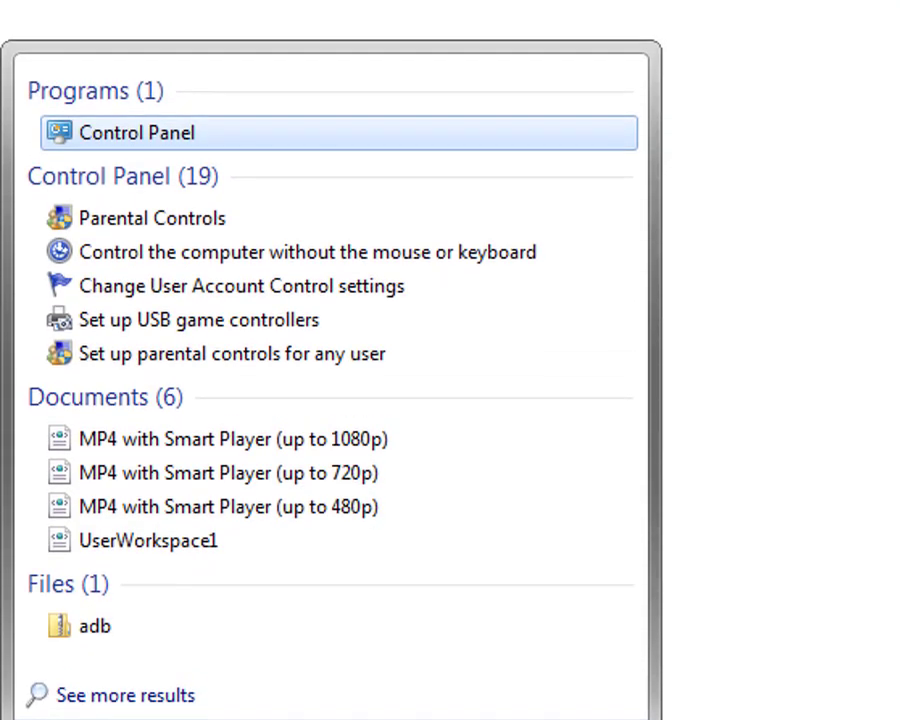
pyautogui.press('Return')
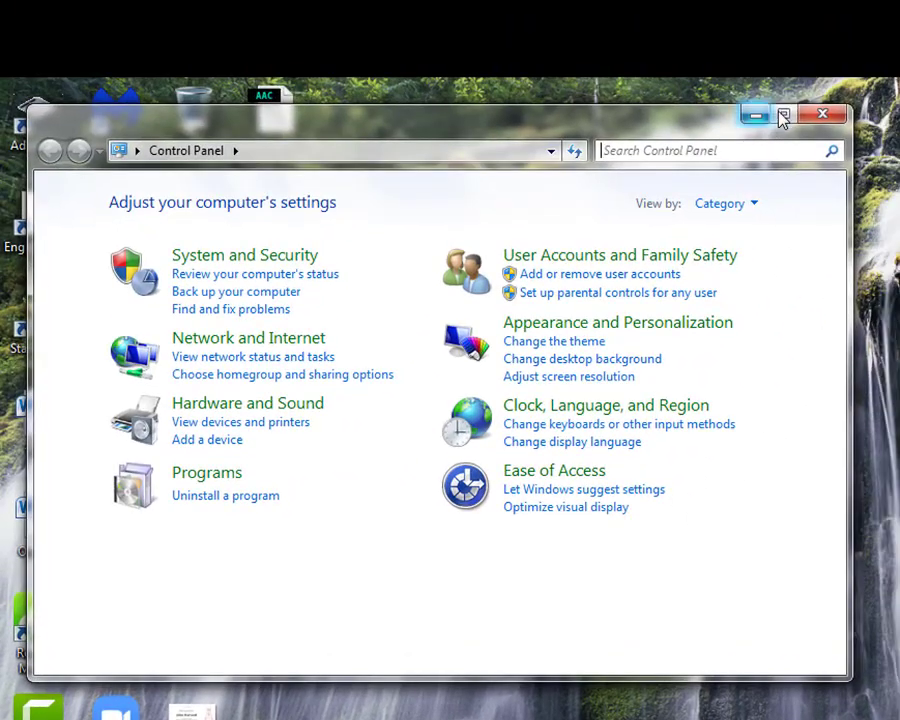
pyautogui.click(783, 118)
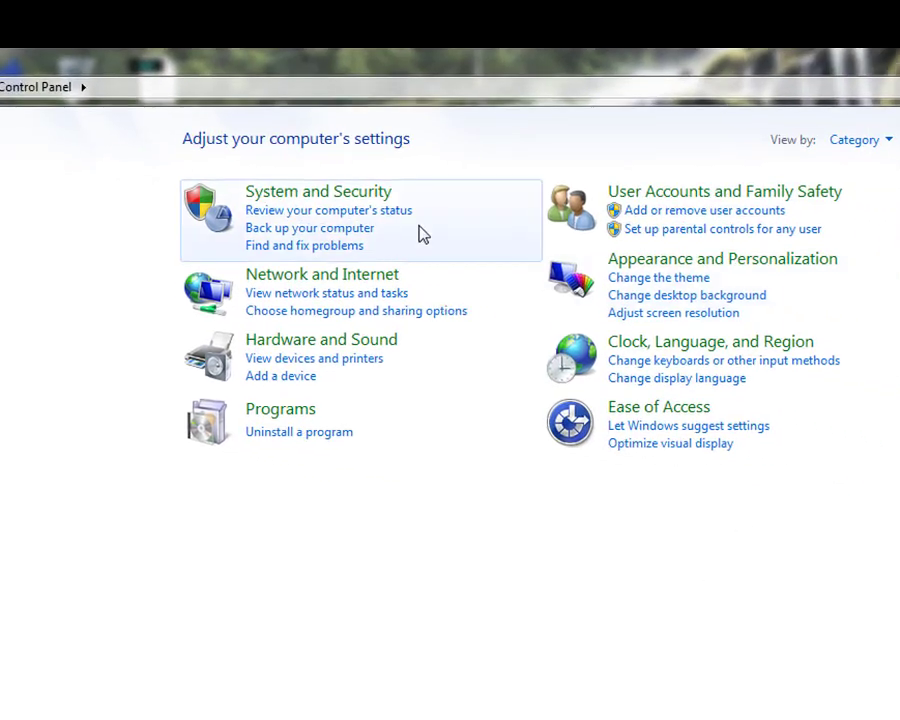
# Open Device Manager from the System and Security category and maximize its window.
pyautogui.click(326, 195)
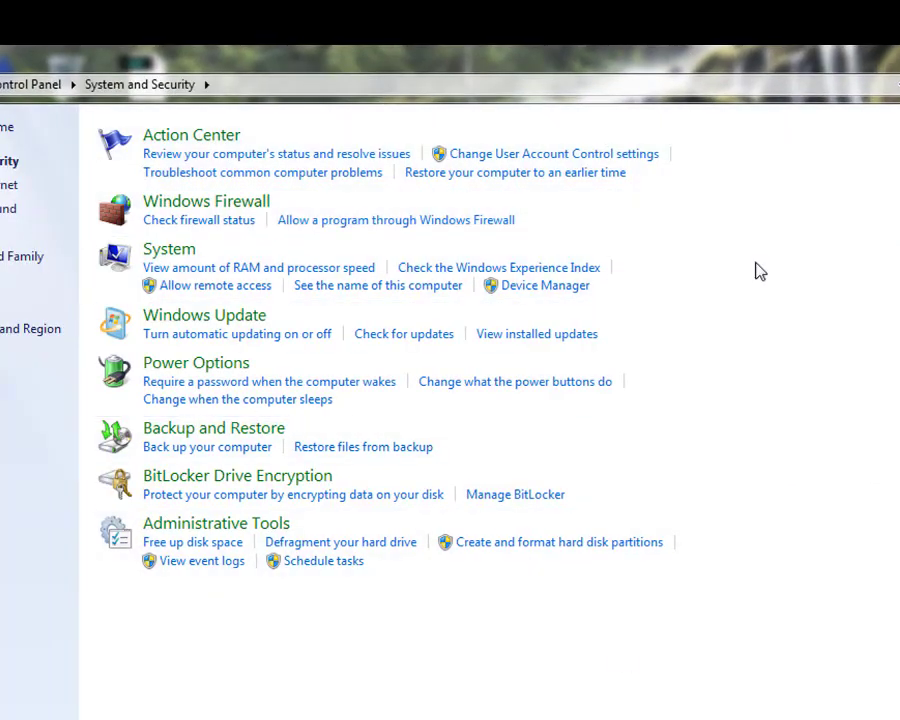
pyautogui.click(517, 292)
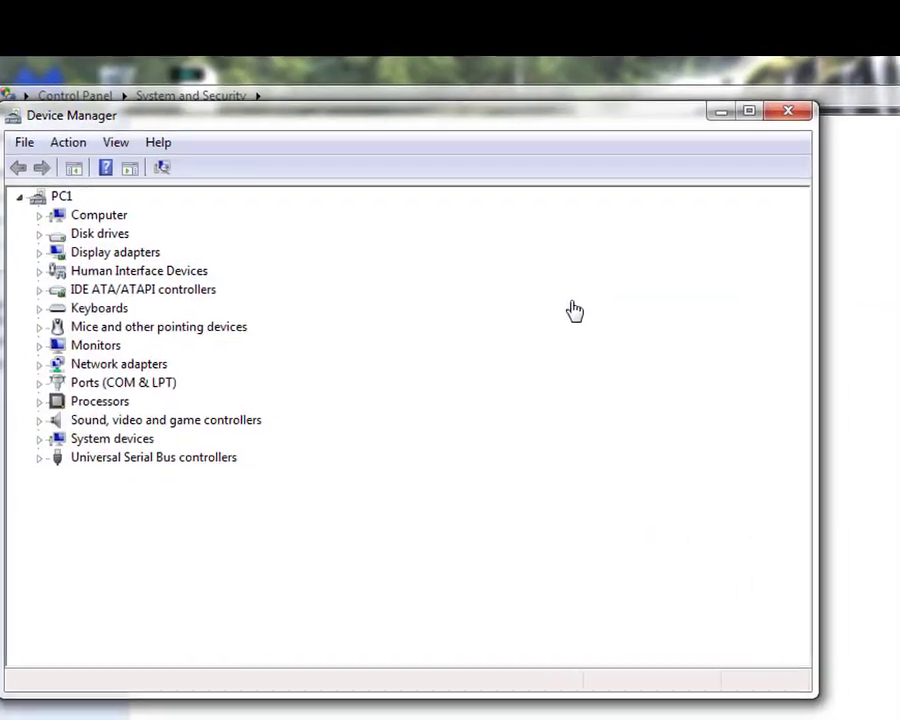
pyautogui.click(749, 110)
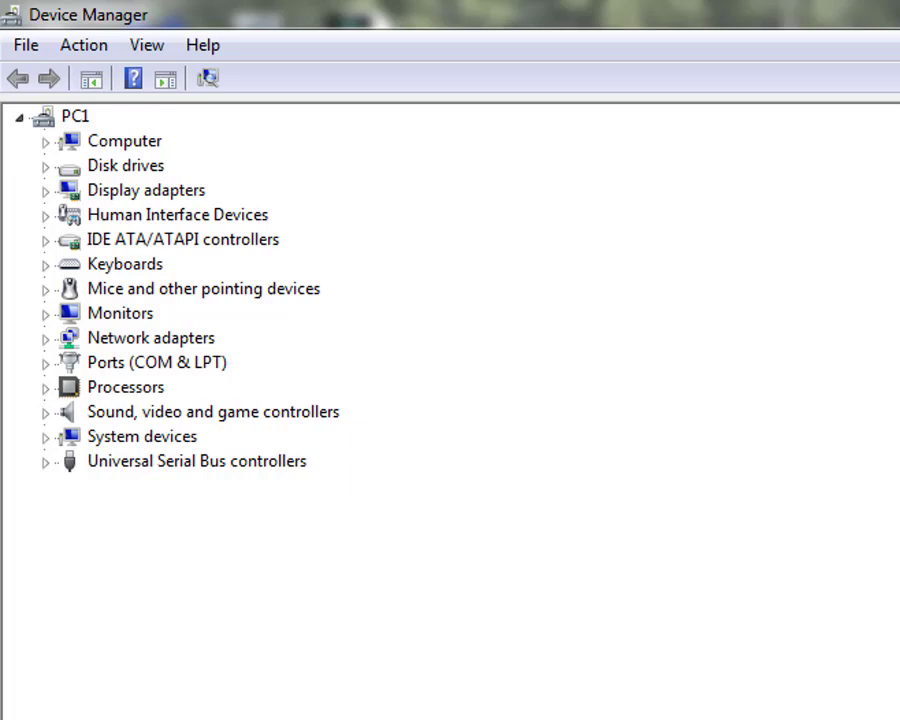
# Switch to Firefox, search Google for "device manager" and show the image results.
pyautogui.hotkey('alt', 'Tab')
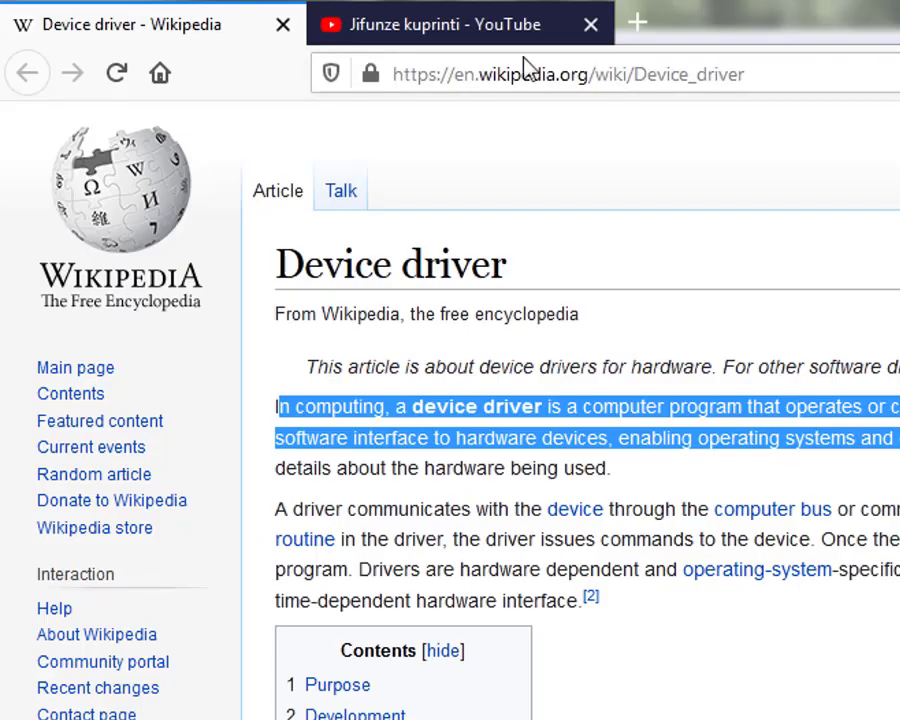
pyautogui.click(464, 88)
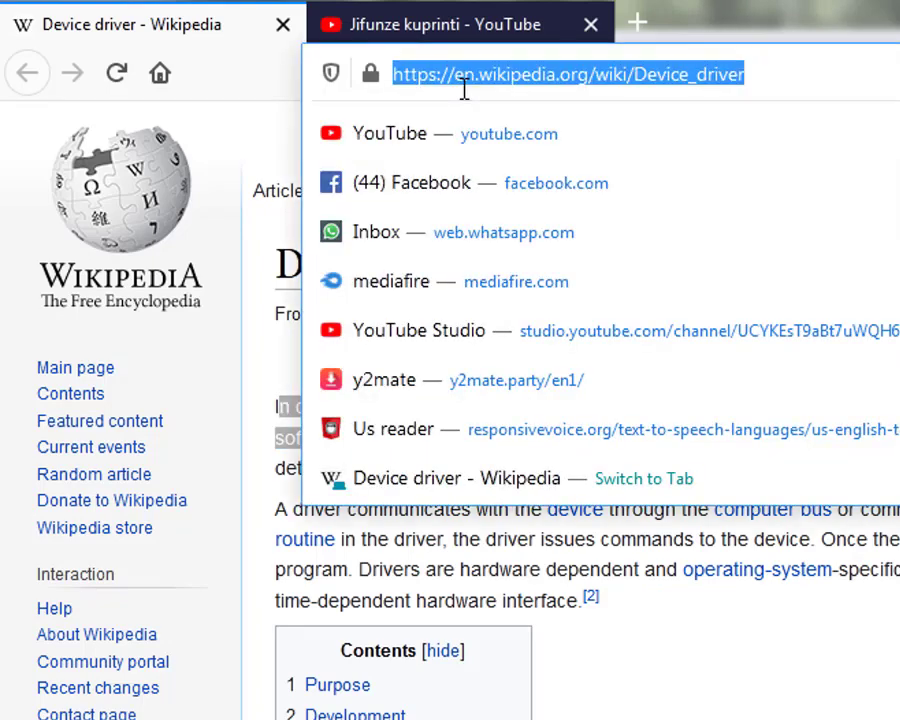
pyautogui.write('devi')
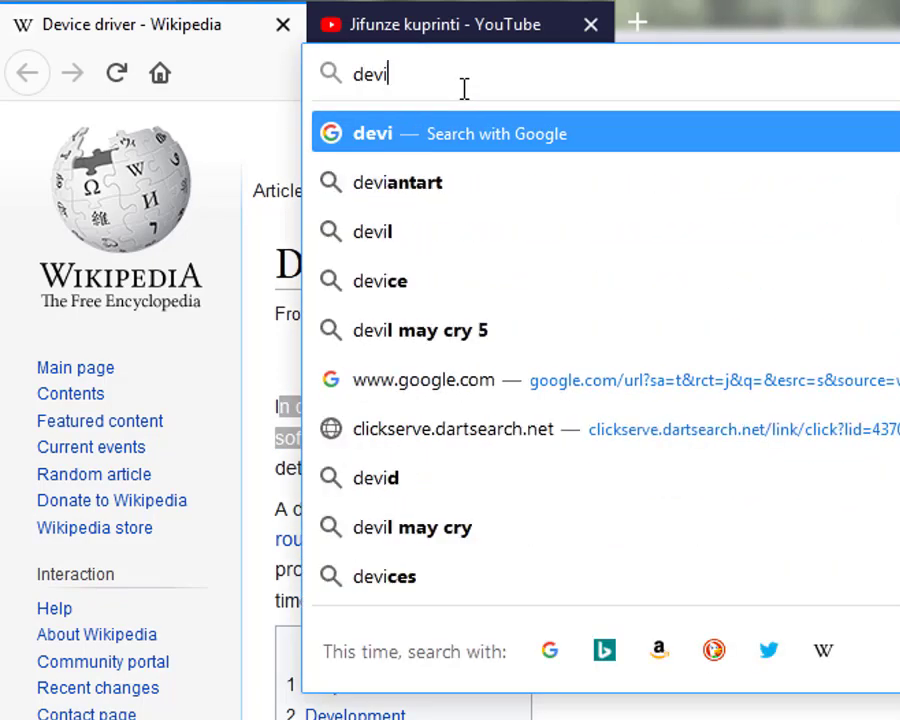
pyautogui.write('ce manag')
pyautogui.click(418, 183)
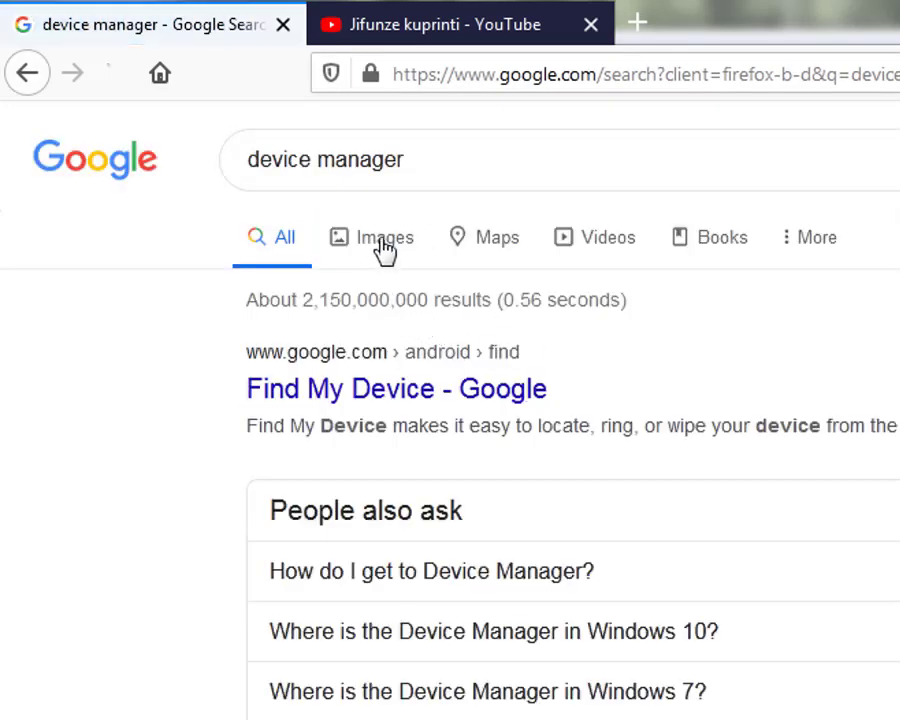
pyautogui.click(385, 242)
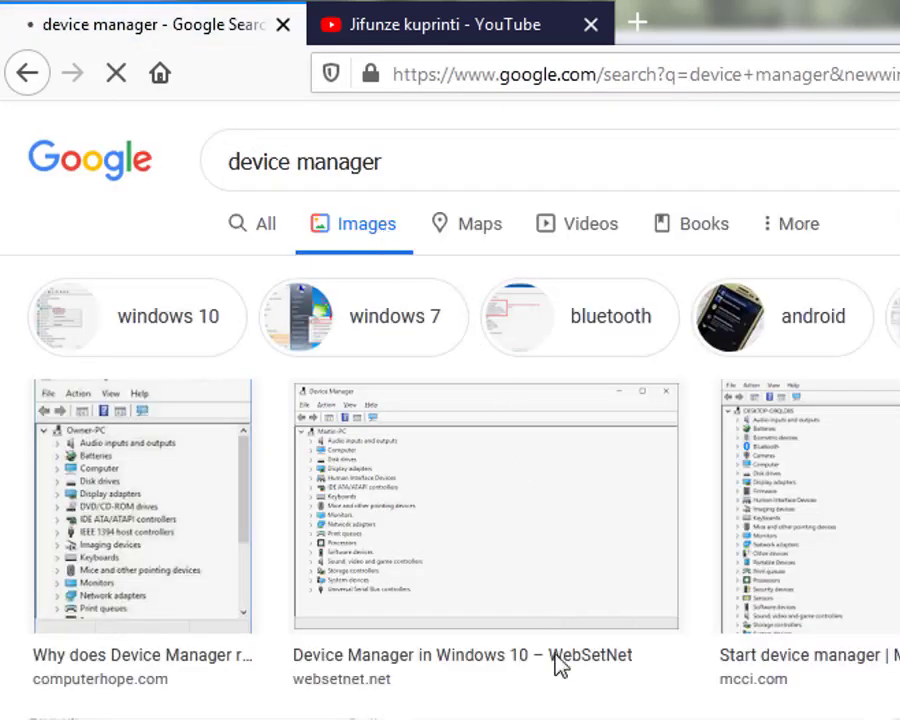
# Browse the Device Manager images, preview "Fix Other Devices in Device Manager" and open its source website.
pyautogui.scroll(-5, 460, 450)
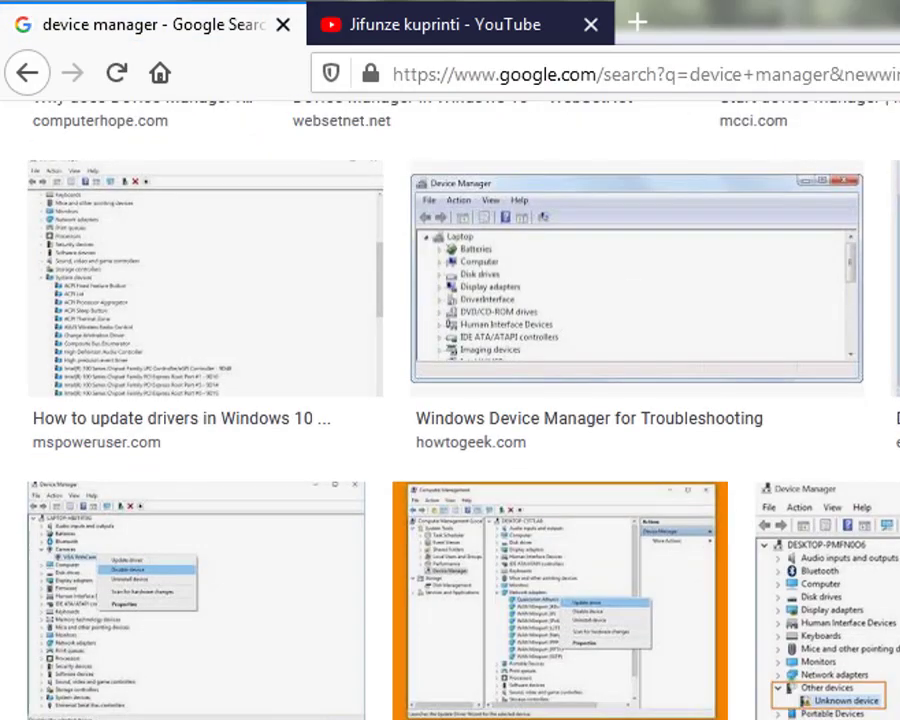
pyautogui.scroll(-7, 450, 400)
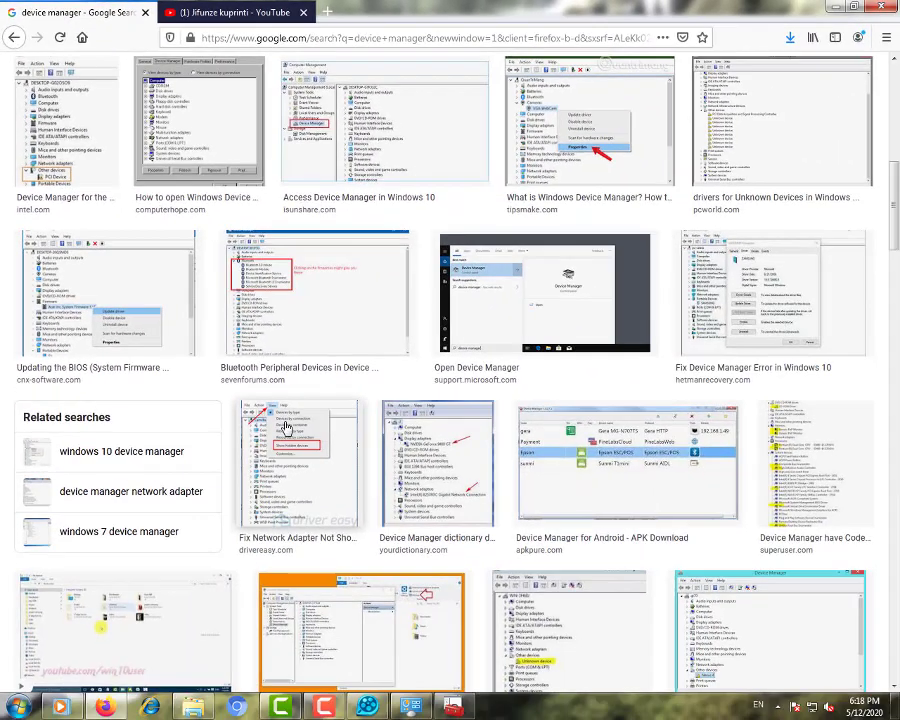
pyautogui.scroll(-3, 388, 580)
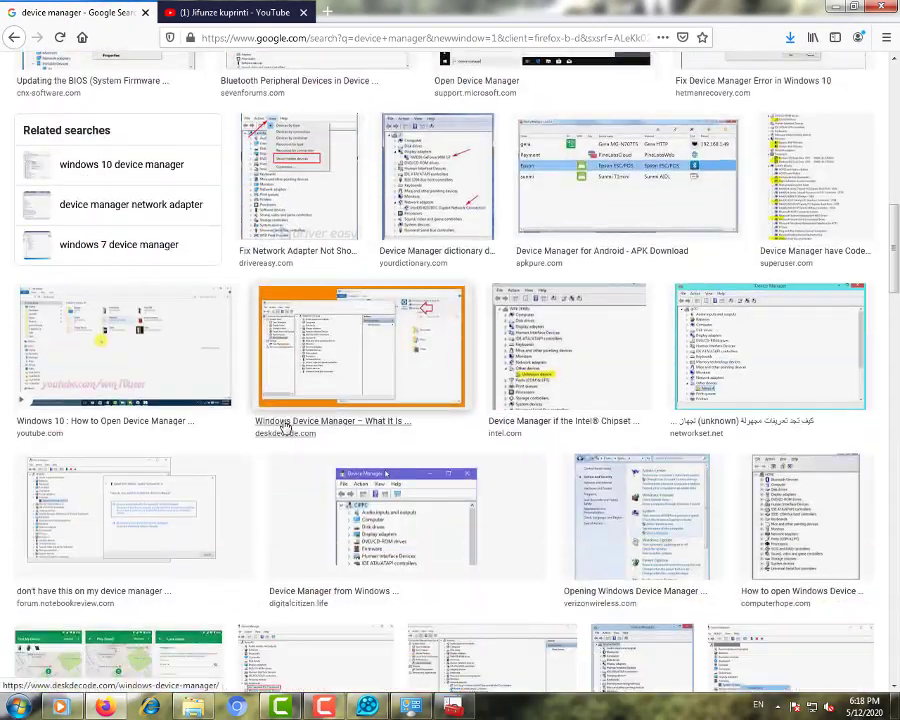
pyautogui.scroll(-4, 388, 580)
pyautogui.scroll(-10, 285, 427)
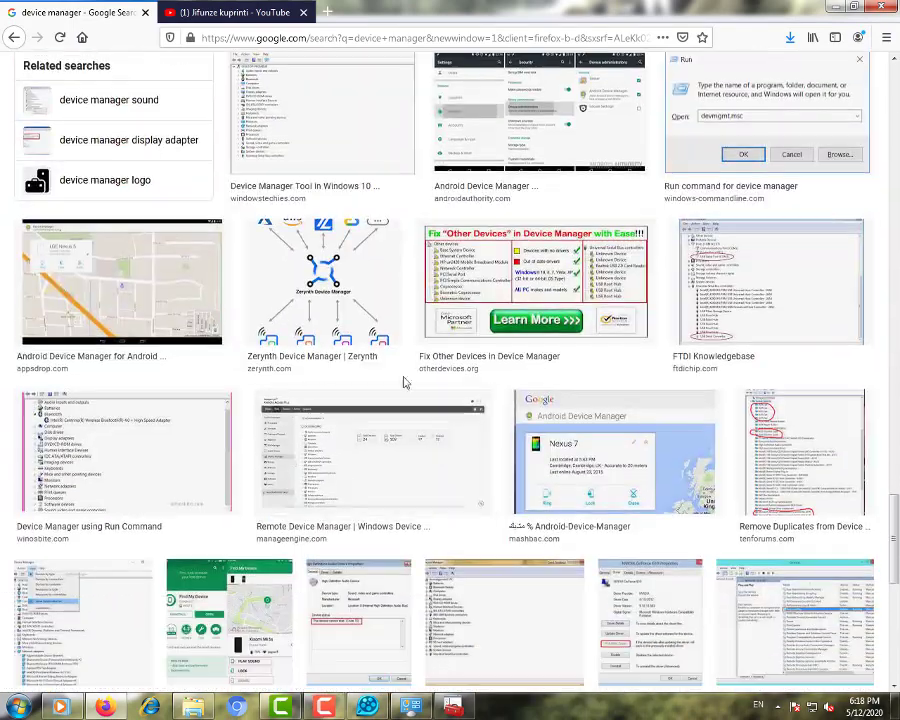
pyautogui.click(516, 282)
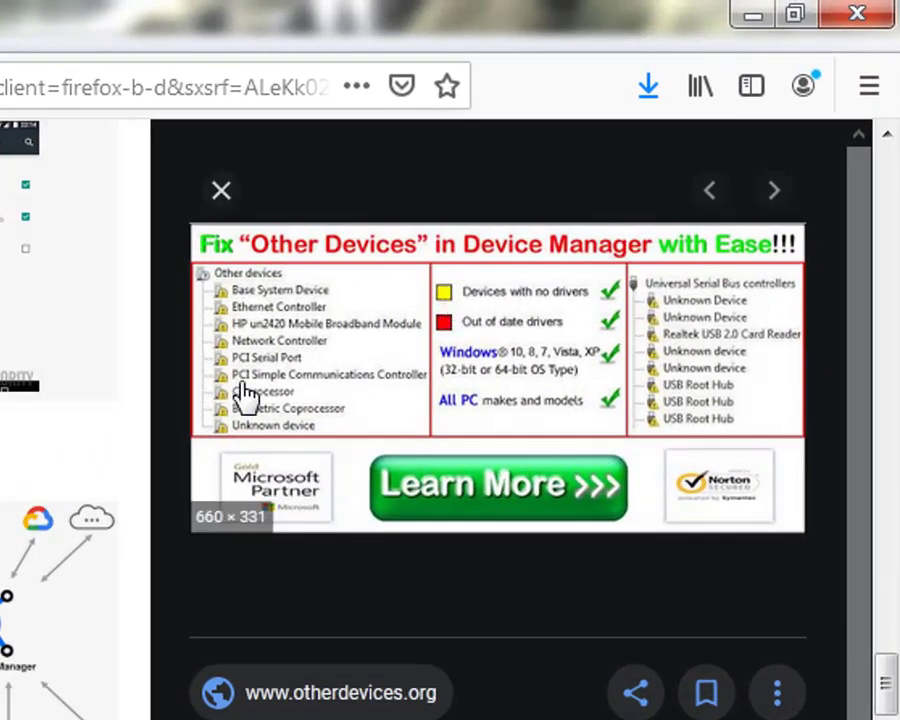
pyautogui.click(267, 325)
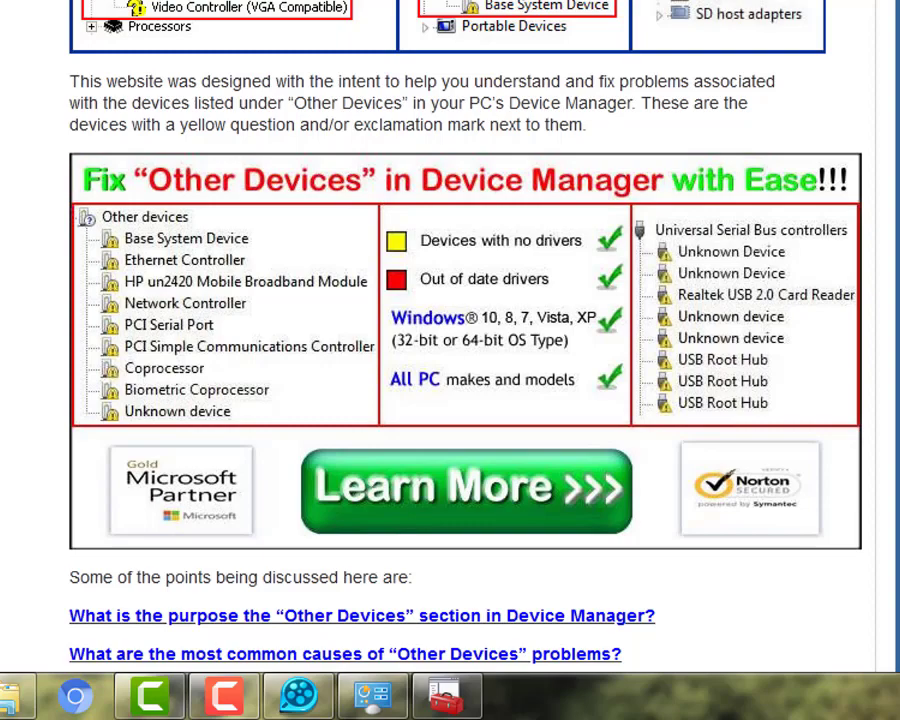
# Show the YouTube page, minimize Firefox, and expand then collapse Universal Serial Bus controllers in Device Manager.
pyautogui.click(396, 19)
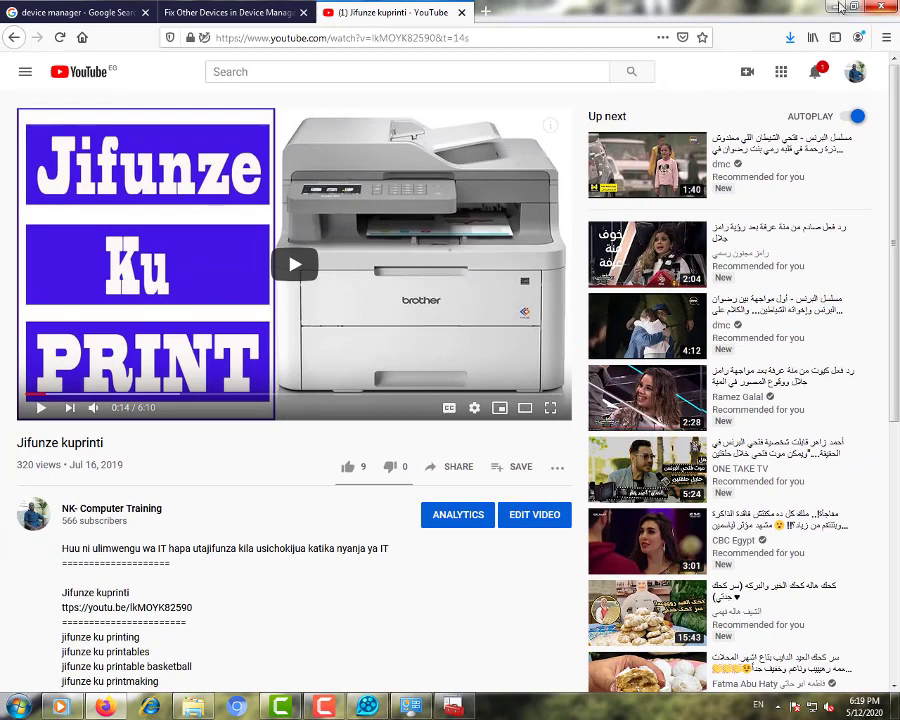
pyautogui.click(839, 9)
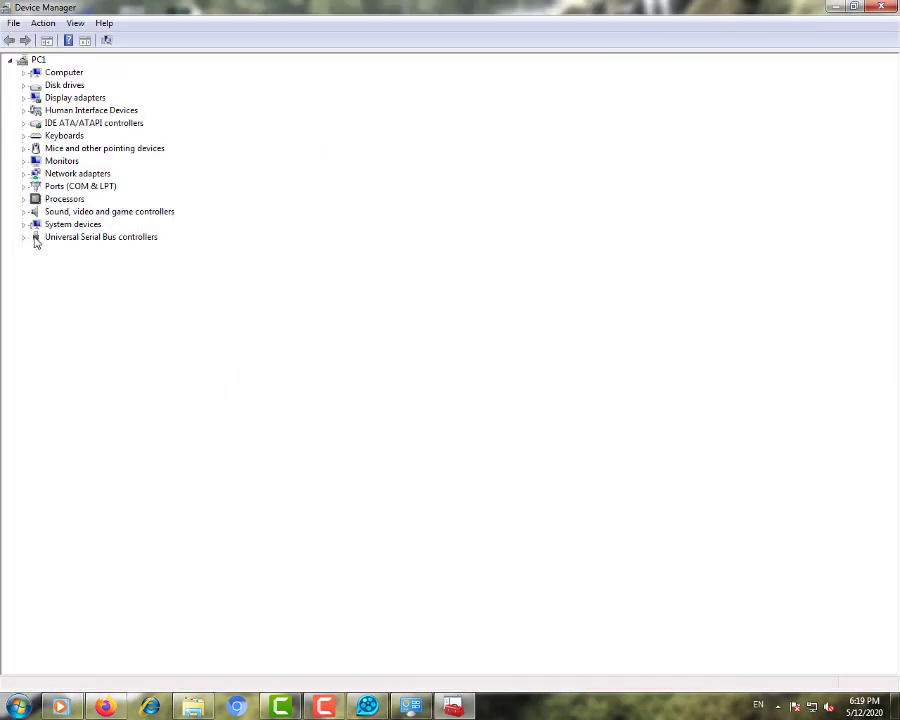
pyautogui.click(88, 239)
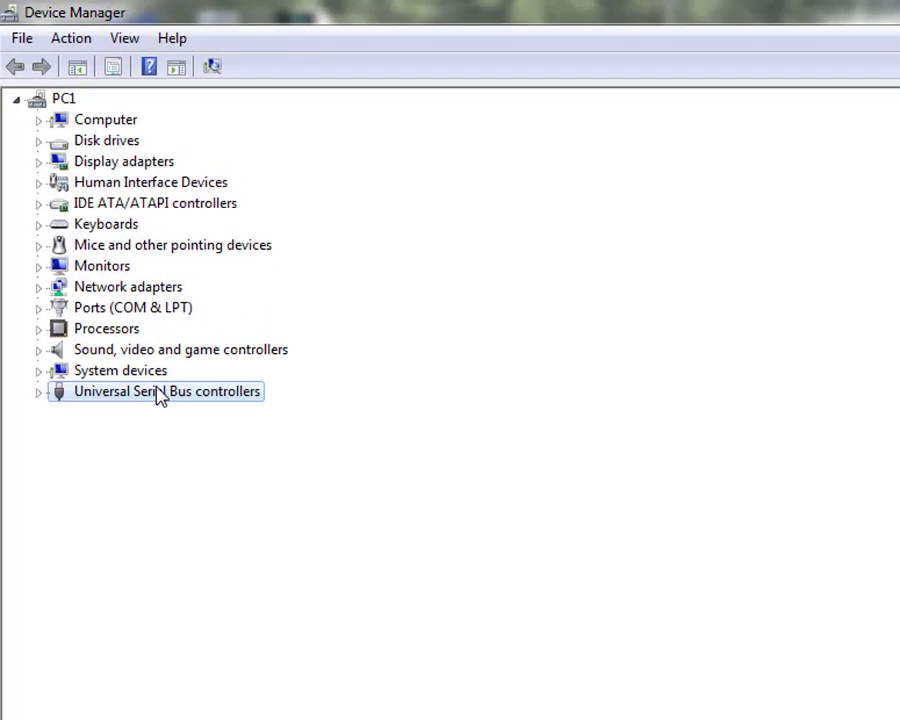
pyautogui.rightClick(79, 393)
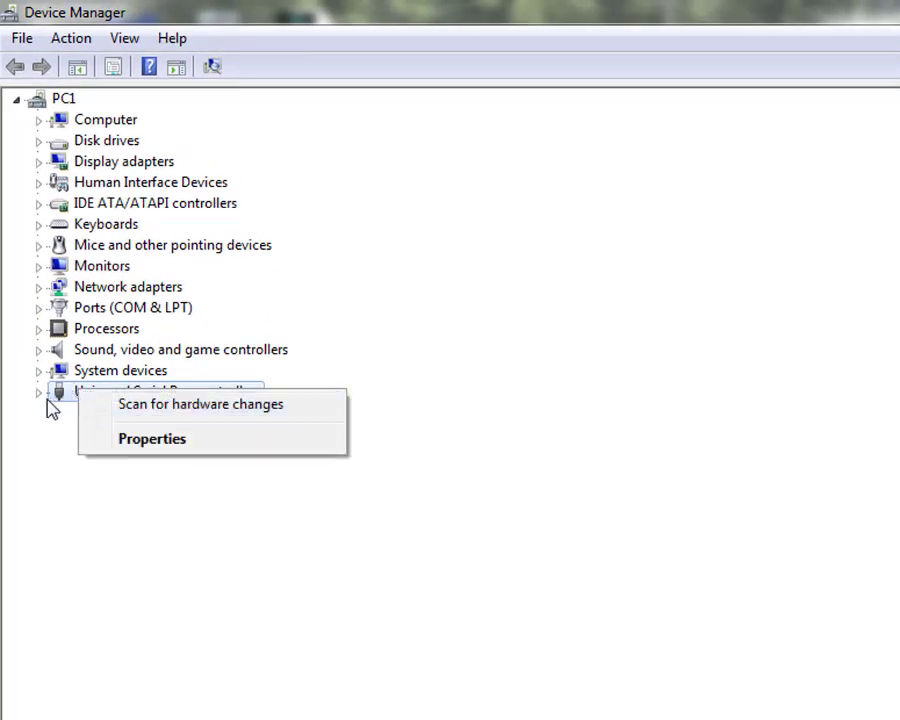
pyautogui.click(38, 402)
pyautogui.click(38, 394)
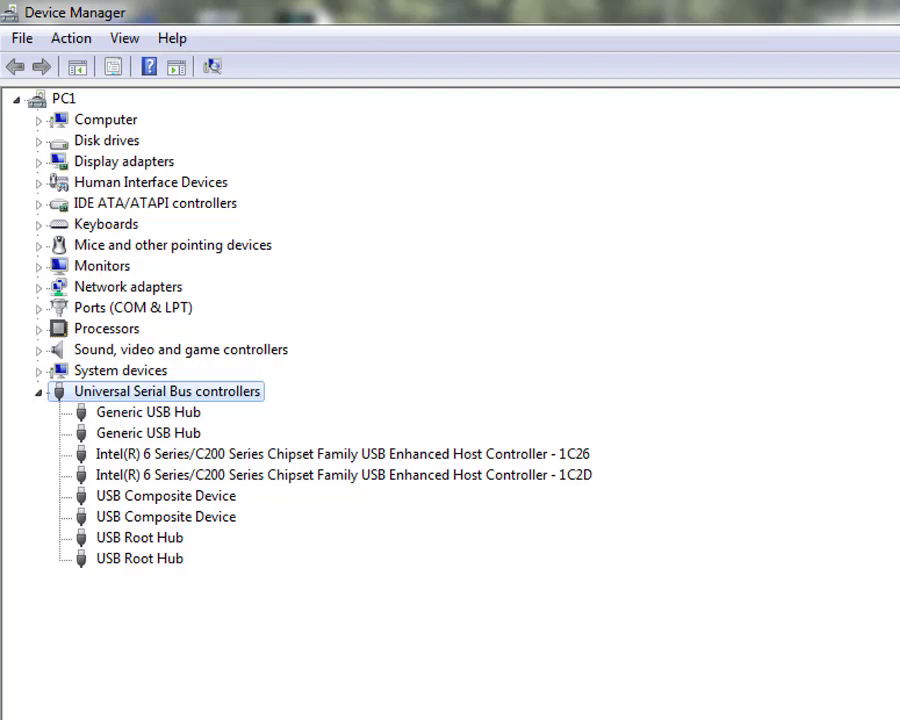
pyautogui.click(40, 396)
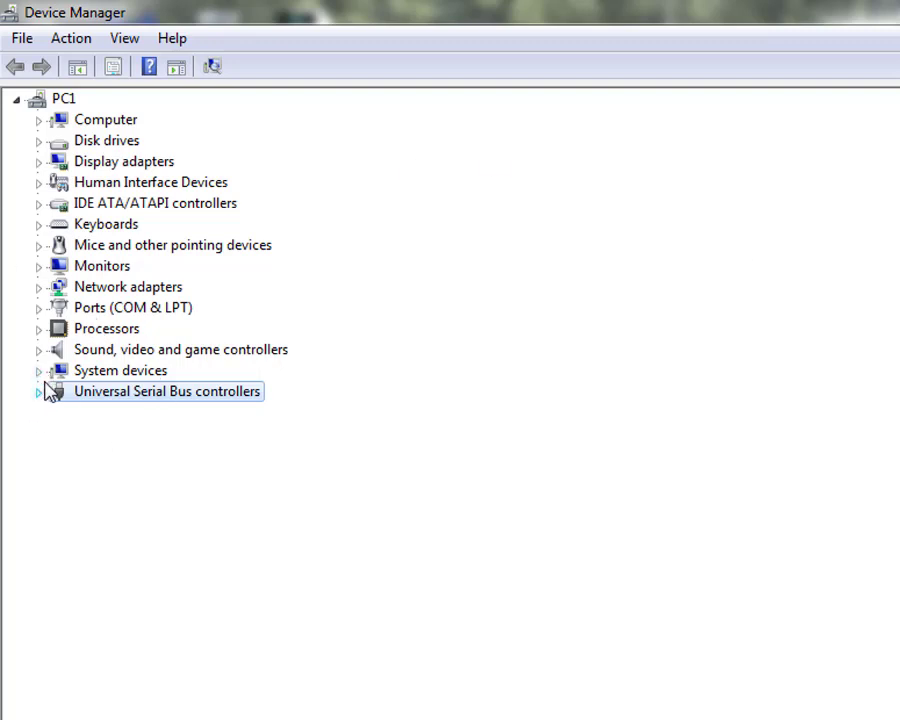
# Expand Processors and Ports (COM & LPT), start updating the driver for Printer Port (LPT1), and close the wizard without choosing a search method.
pyautogui.click(38, 329)
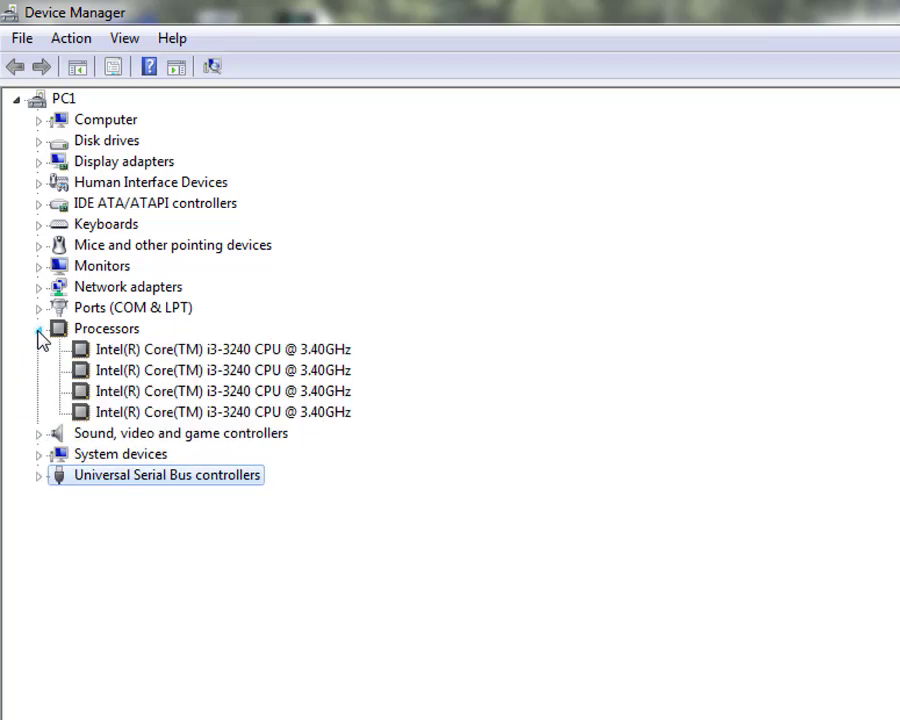
pyautogui.click(38, 309)
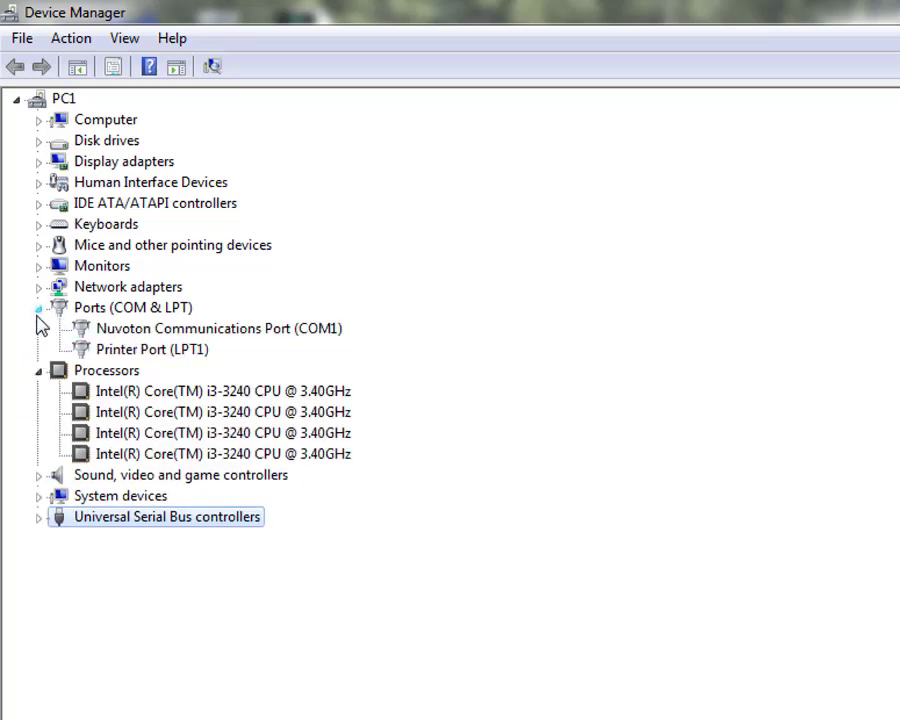
pyautogui.rightClick(156, 356)
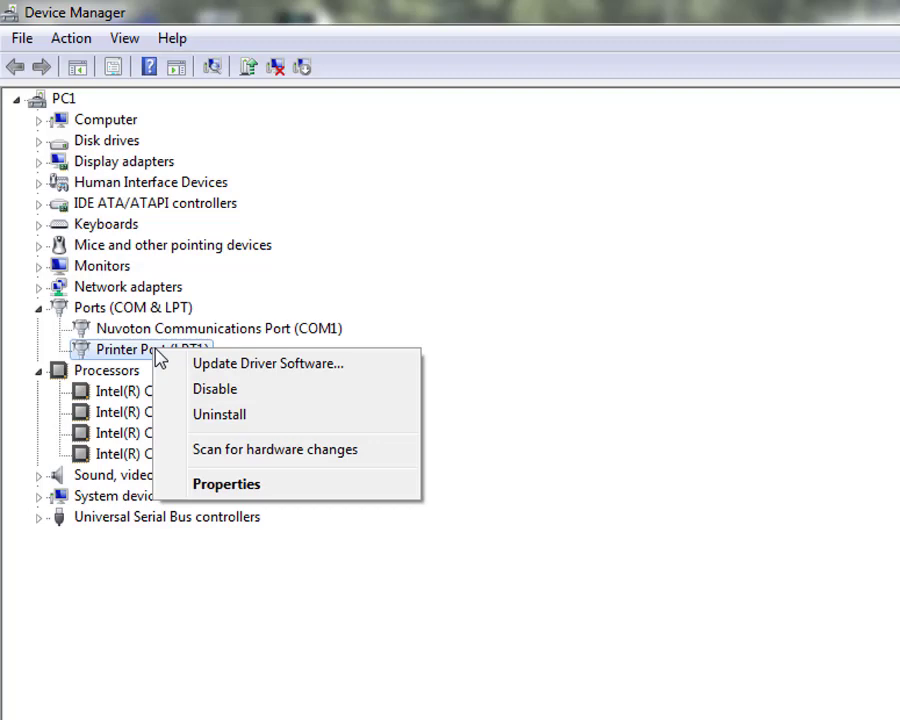
pyautogui.click(228, 364)
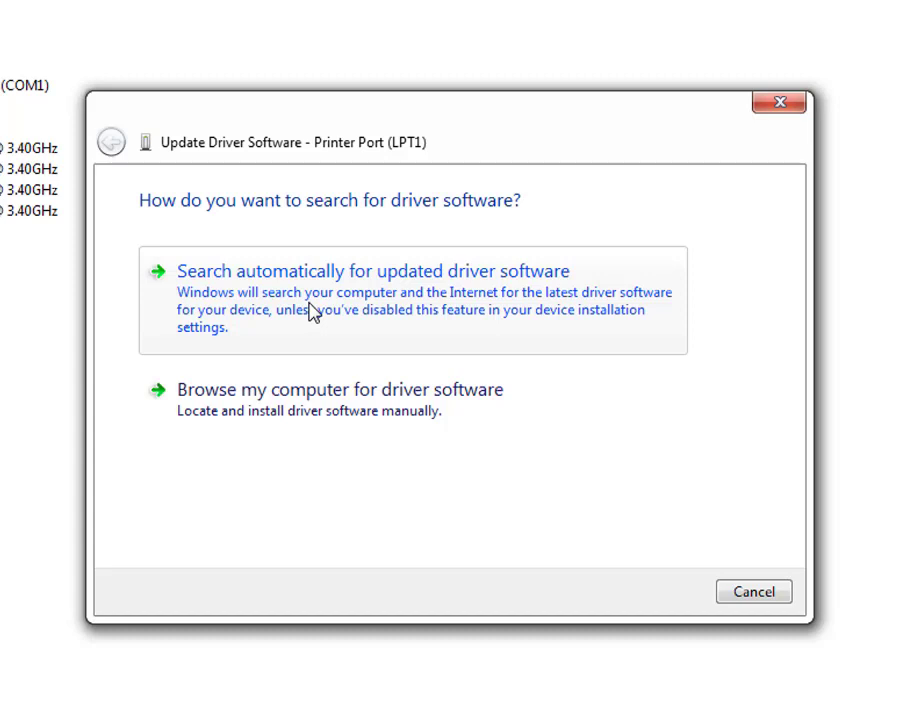
pyautogui.click(780, 106)
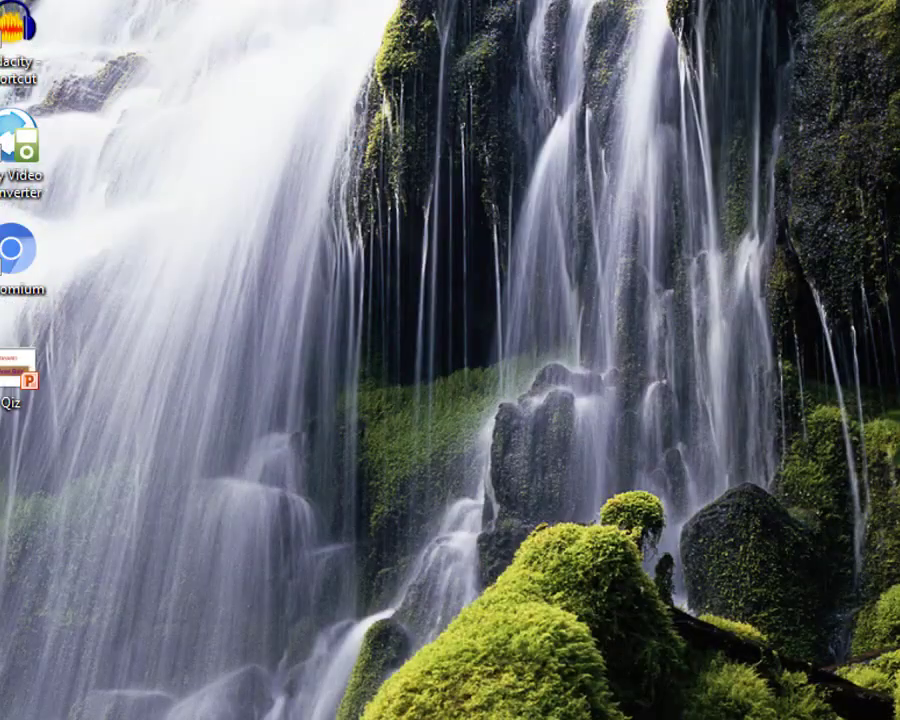
# Refresh the desktop, and in the Computer window start mounting an ISO image on CD Drive (I:) with UltraISO.
pyautogui.rightClick(516, 62)
pyautogui.click(548, 101)
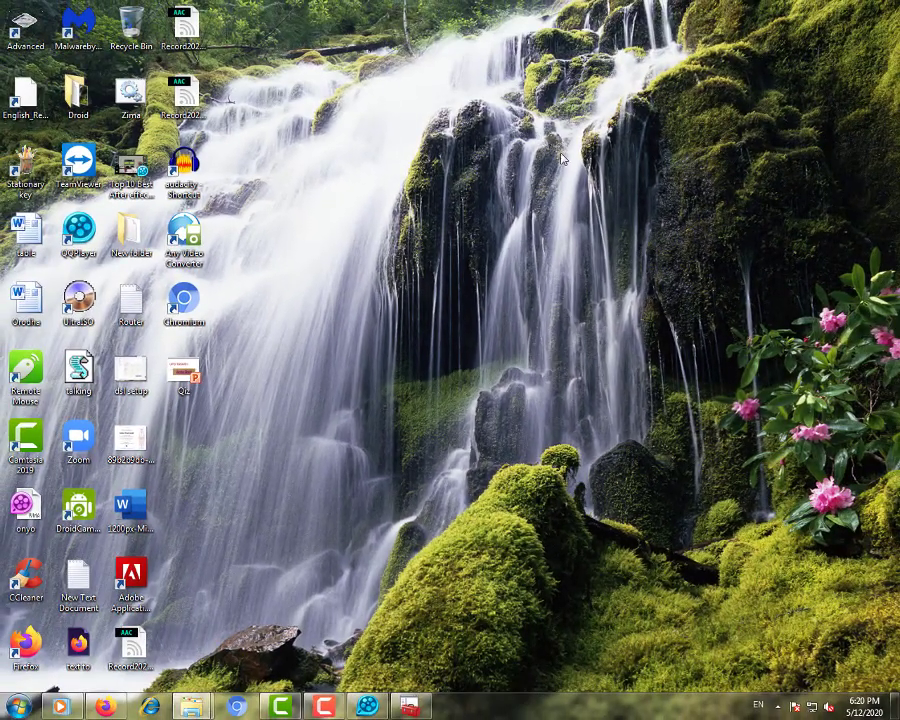
pyautogui.press('super+e')
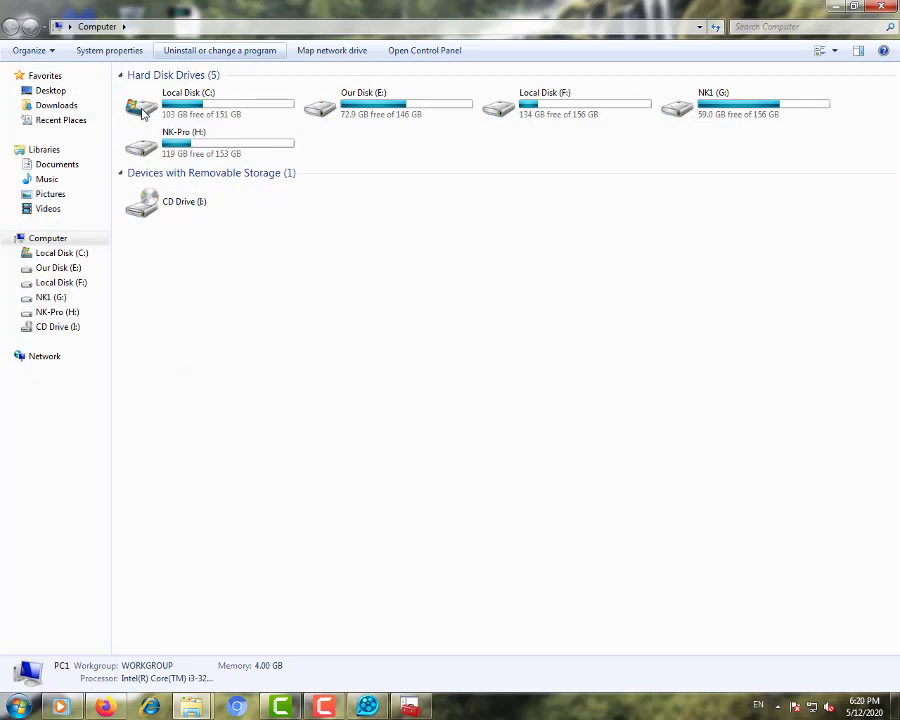
pyautogui.click(190, 201)
pyautogui.rightClick(205, 197)
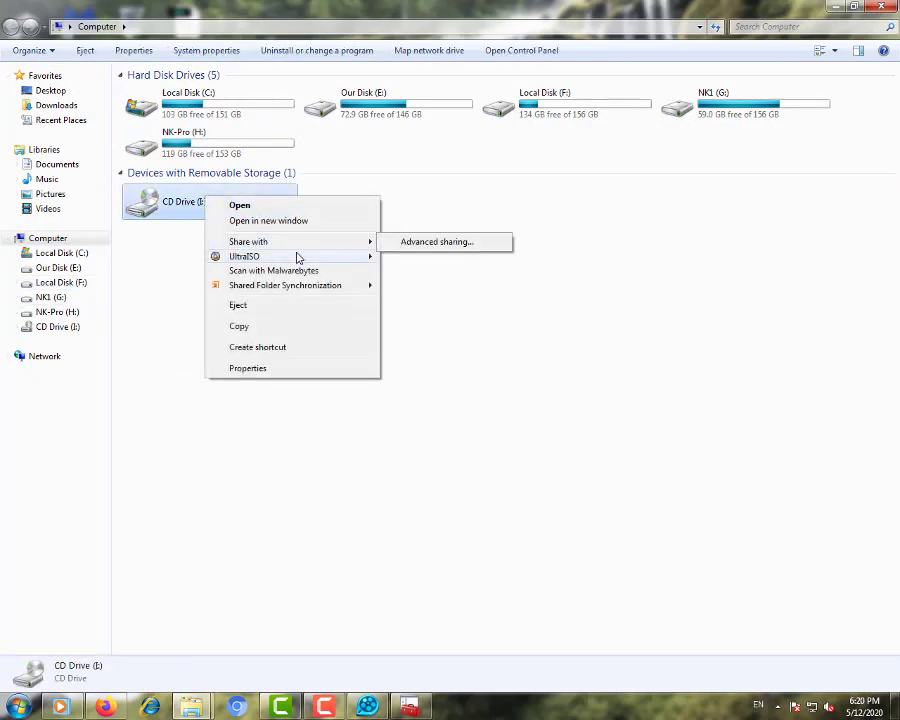
pyautogui.moveTo(344, 258)
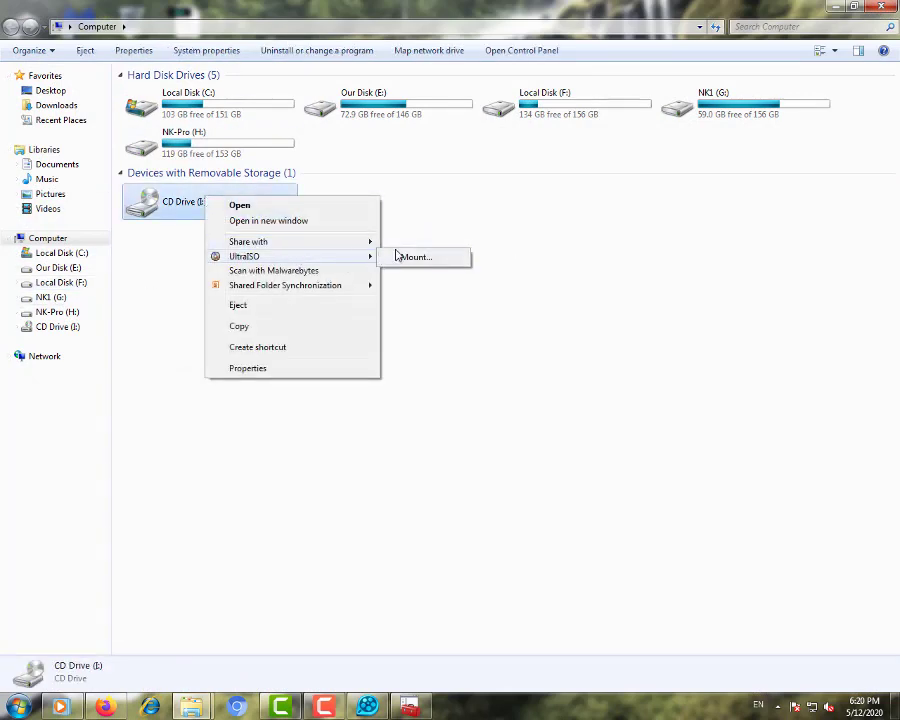
pyautogui.click(400, 256)
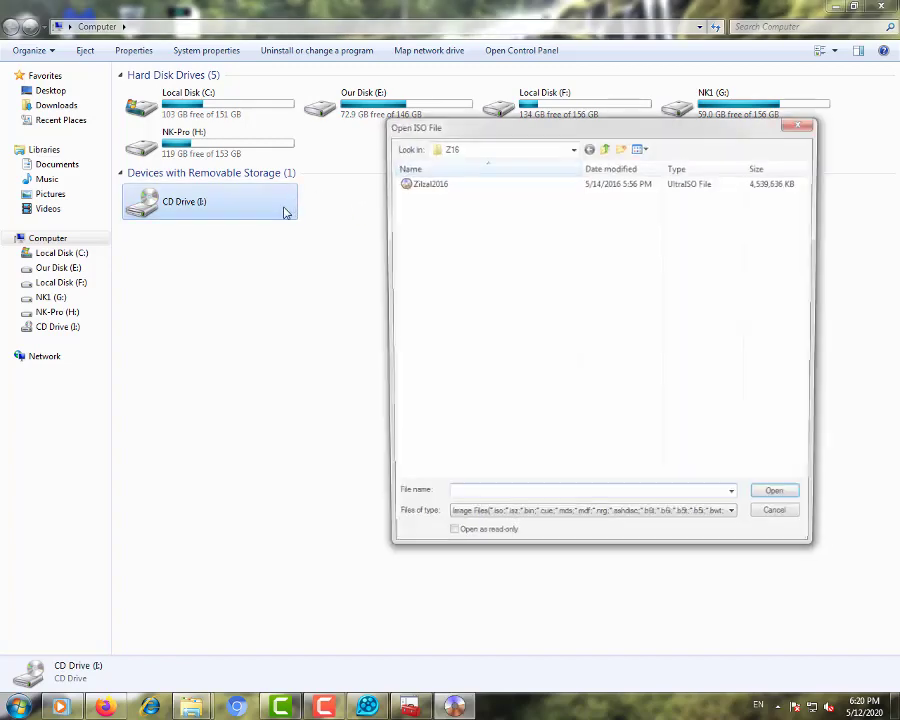
# Browse up from the Z16 folder to Our Disk (E:) and open the DRP.16.5 folder in the Open ISO File dialog.
pyautogui.press('BackSpace')
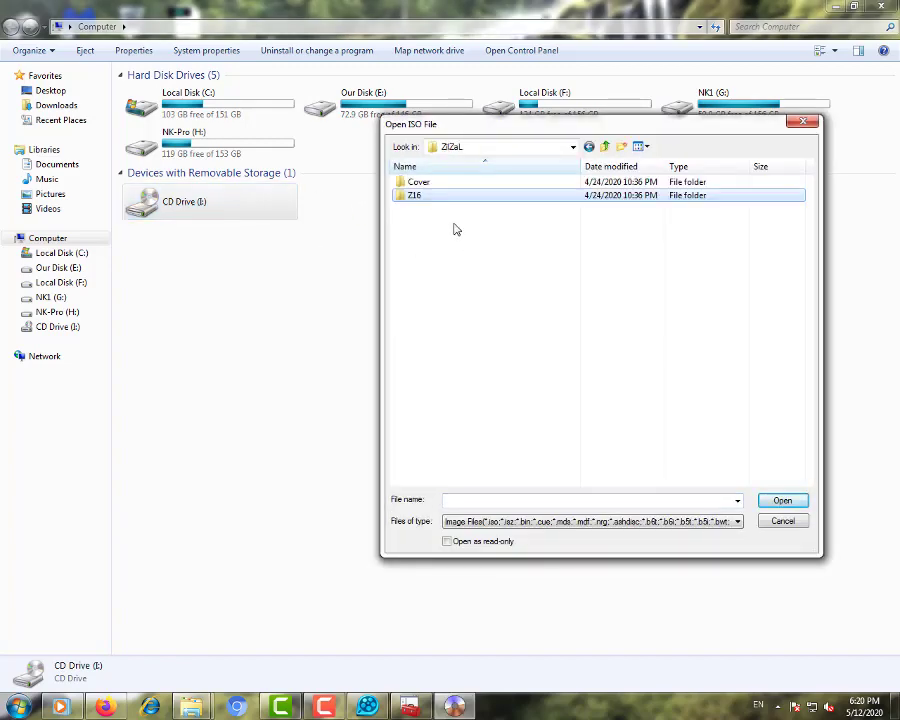
pyautogui.press('BackSpace')
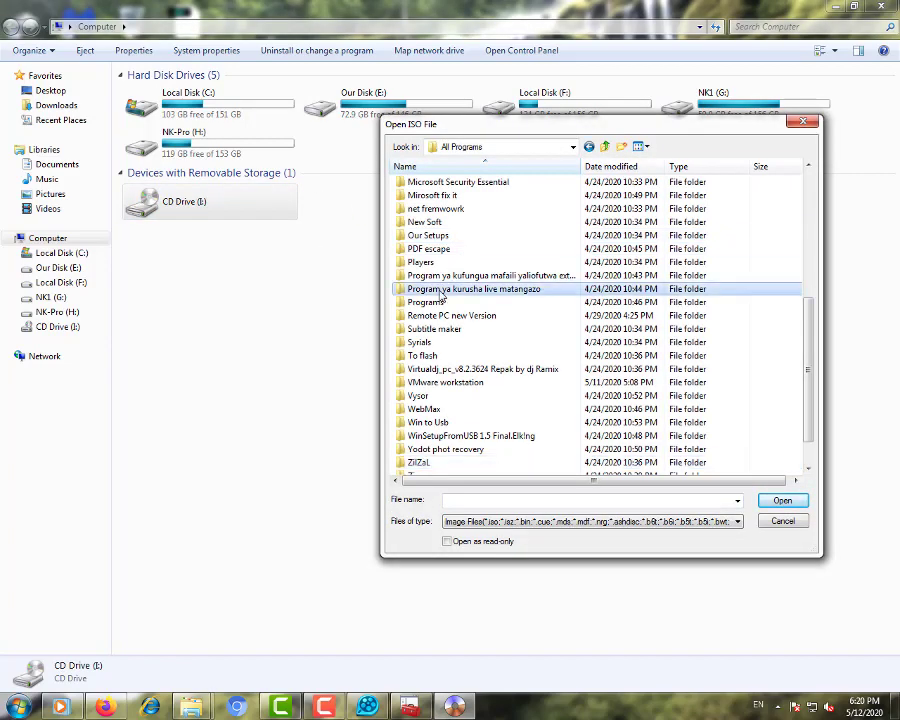
pyautogui.click(444, 292)
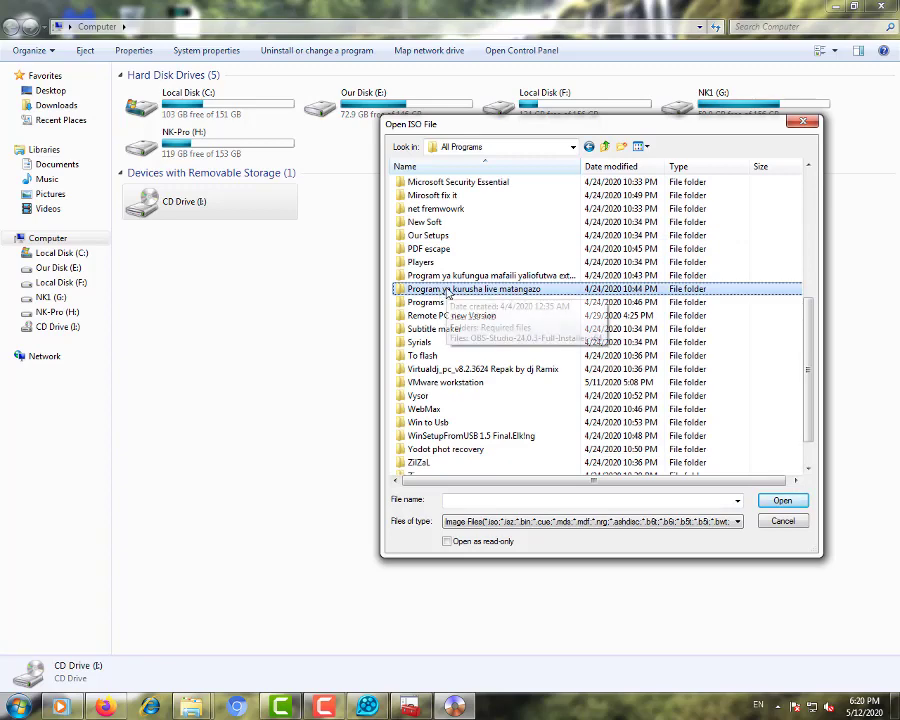
pyautogui.scroll(6, 447, 291)
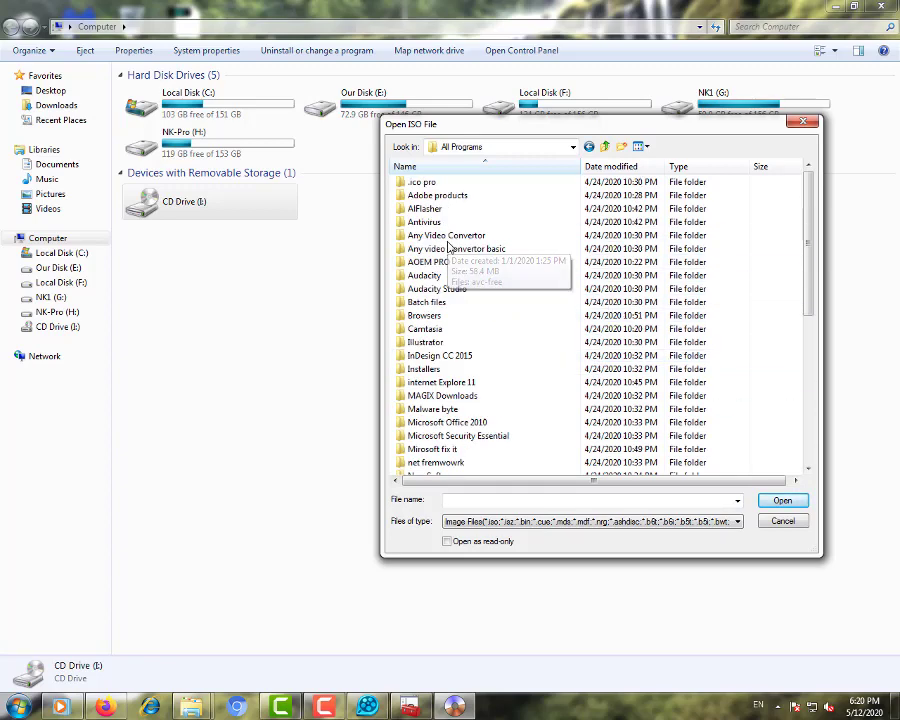
pyautogui.press('BackSpace')
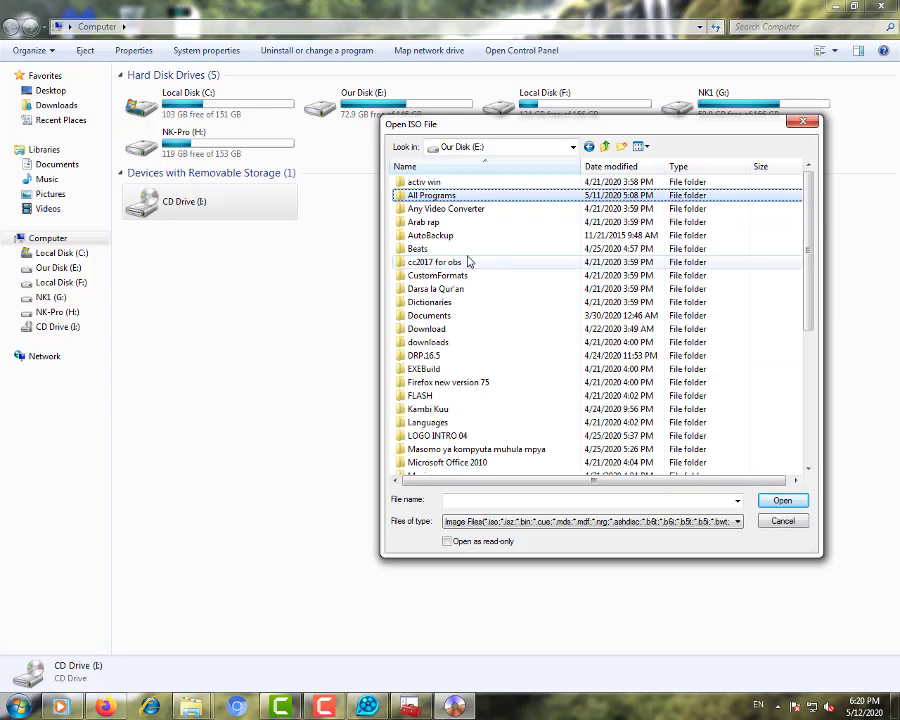
pyautogui.click(464, 251)
pyautogui.click(460, 289)
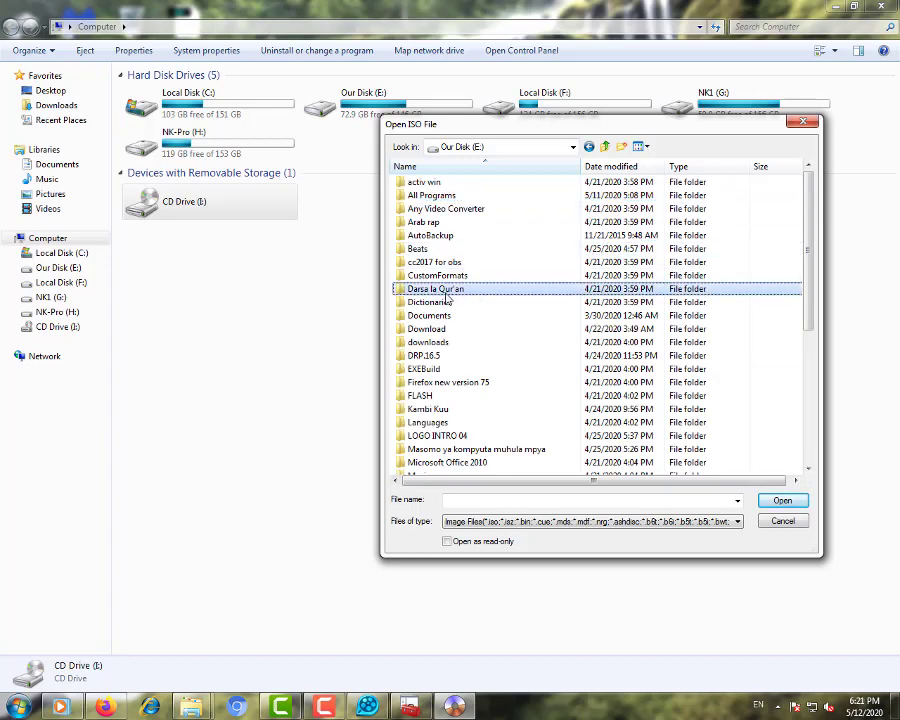
pyautogui.click(455, 302)
pyautogui.click(459, 330)
pyautogui.click(459, 343)
pyautogui.click(452, 356)
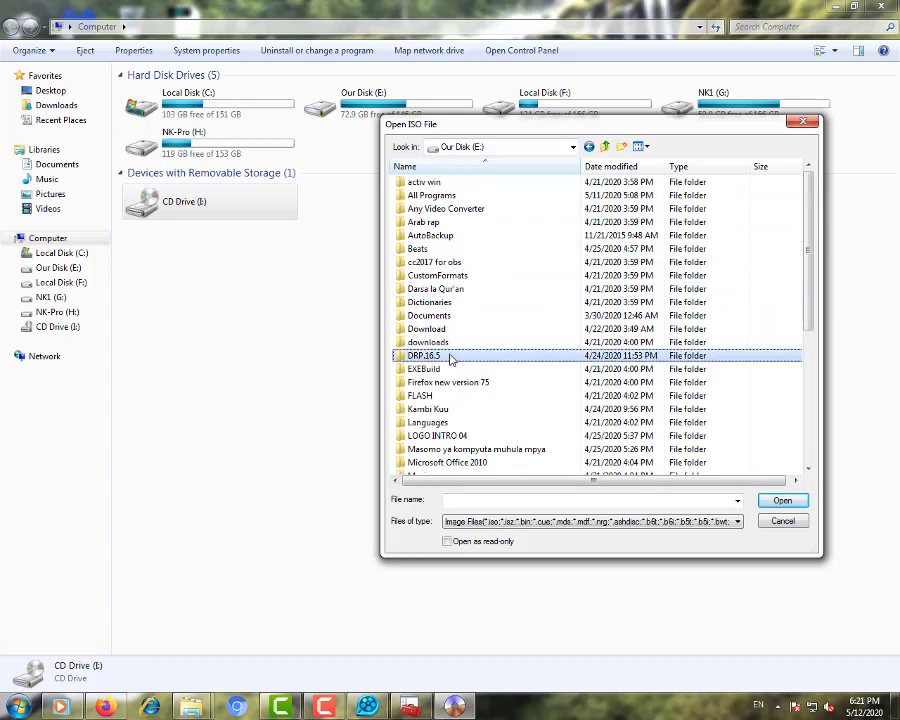
pyautogui.doubleClick(450, 357)
# Mount the Drivers_Pack_soulution16.1 image on CD Drive (I:) and refresh the Computer window.
pyautogui.click(447, 196)
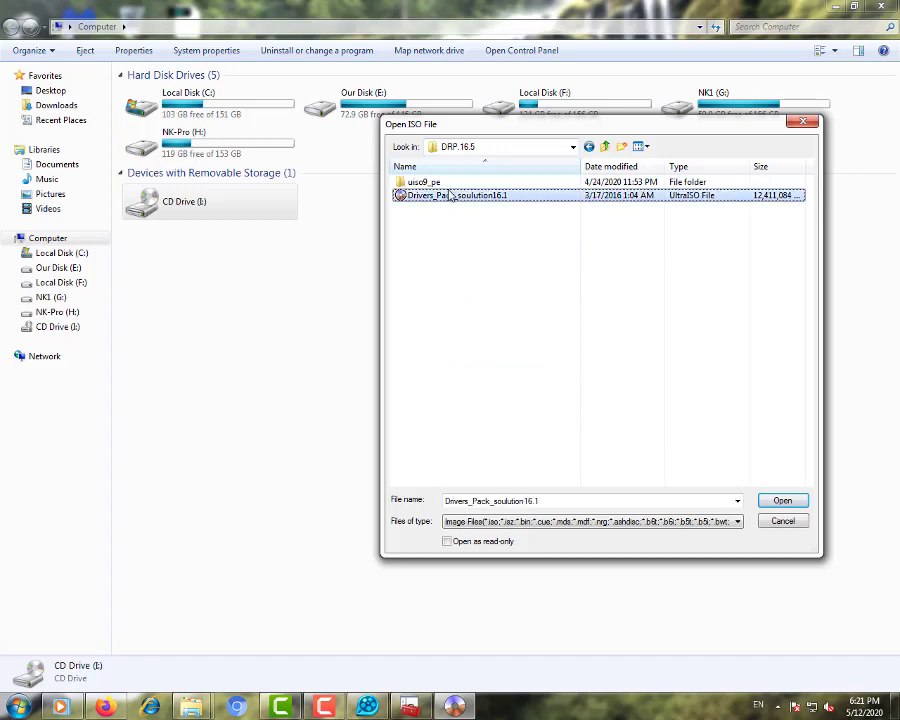
pyautogui.click(781, 500)
pyautogui.rightClick(480, 313)
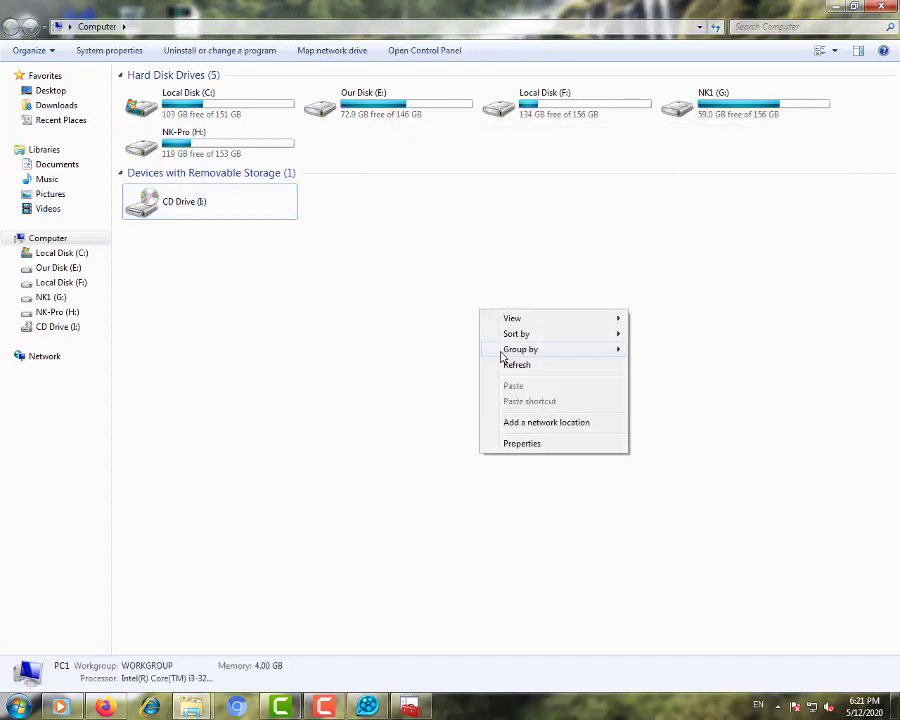
pyautogui.click(506, 364)
# Launch Snappy Driver Installer from the Autorun application on CD Drive (I:), minimize it and close the SamDrivers window.
pyautogui.doubleClick(237, 203)
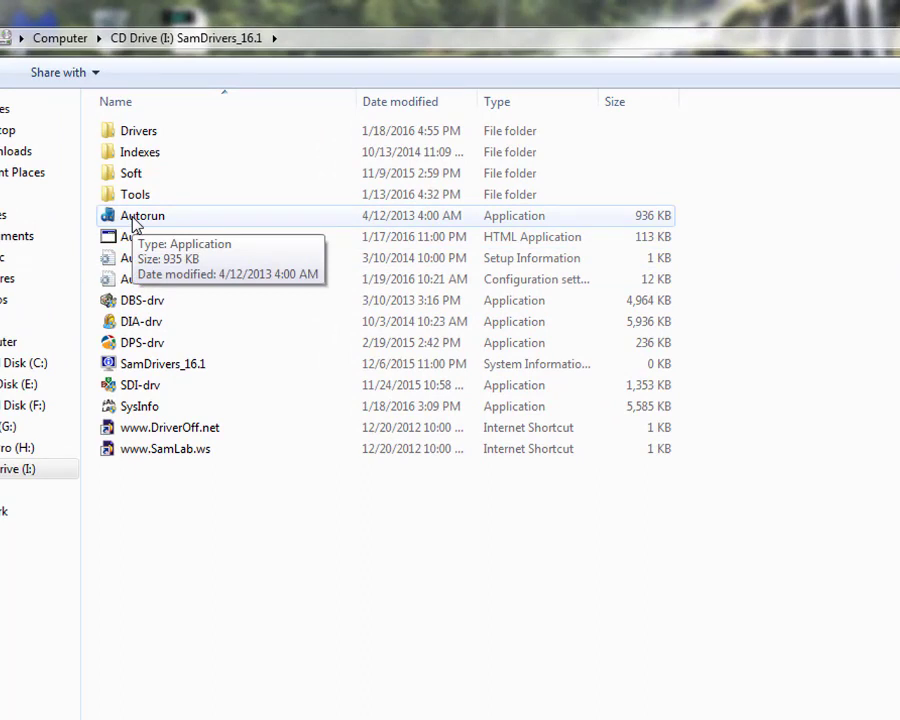
pyautogui.doubleClick(134, 219)
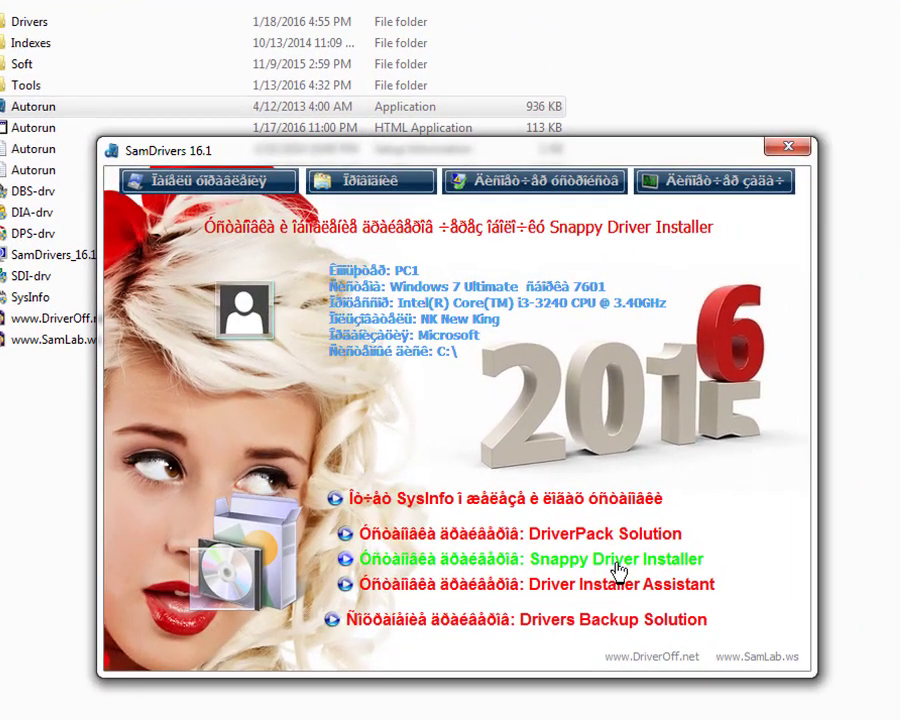
pyautogui.click(619, 569)
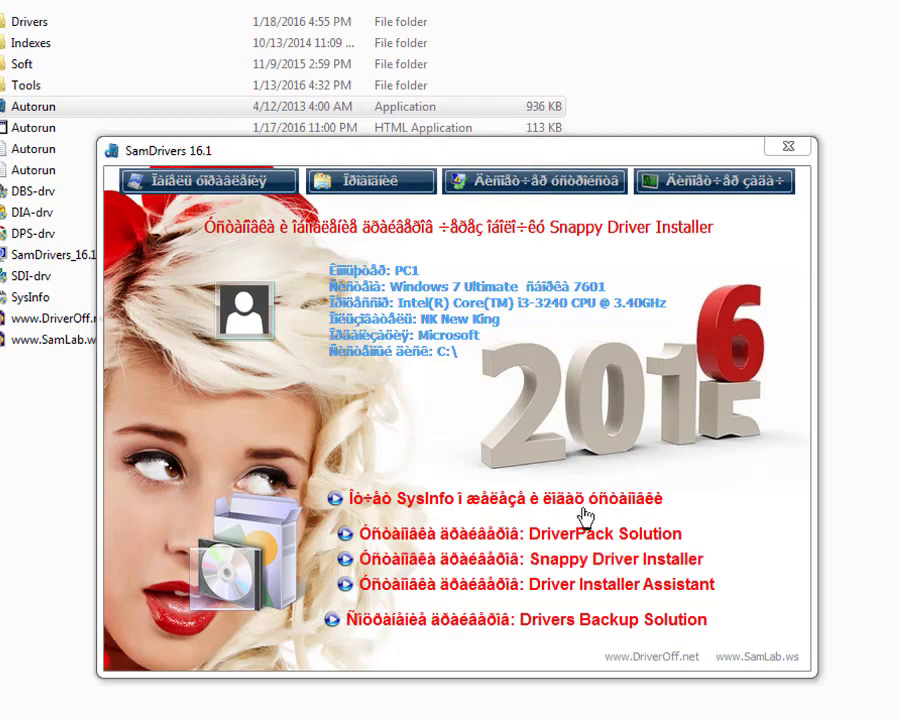
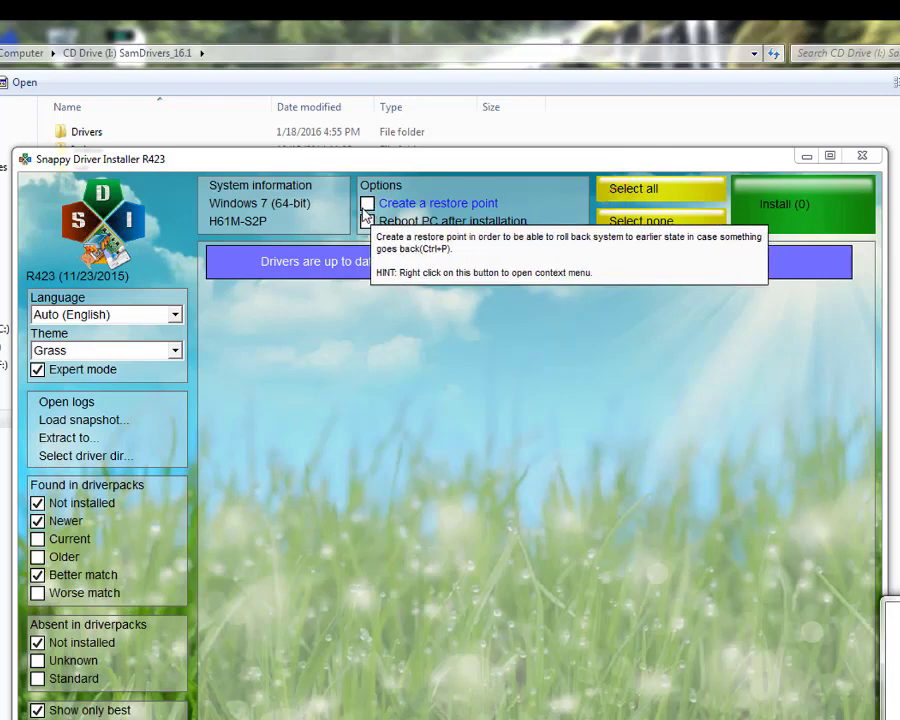
pyautogui.click(806, 157)
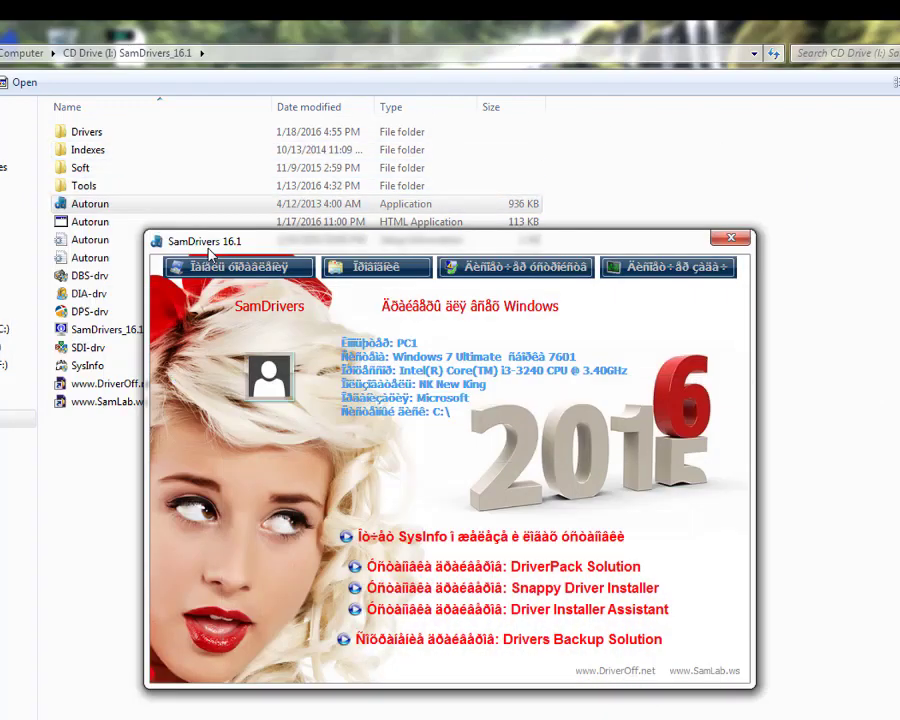
pyautogui.click(730, 238)
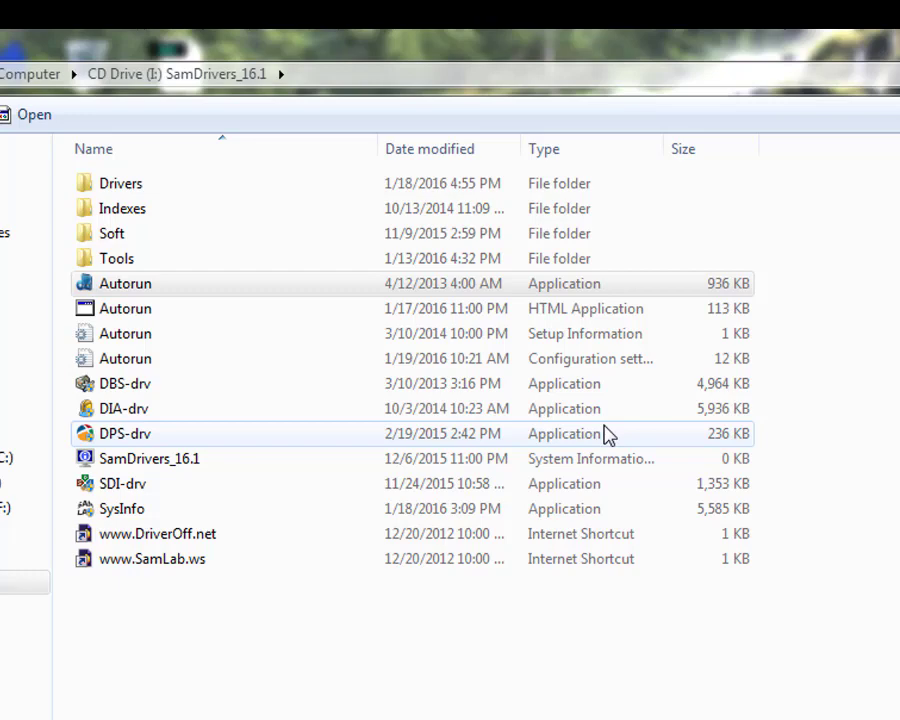
# Compare the contents of Local Disk (C:) with those of the SamDrivers_16.1 disc, ending back on Local Disk (C:).
pyautogui.press('BackSpace')
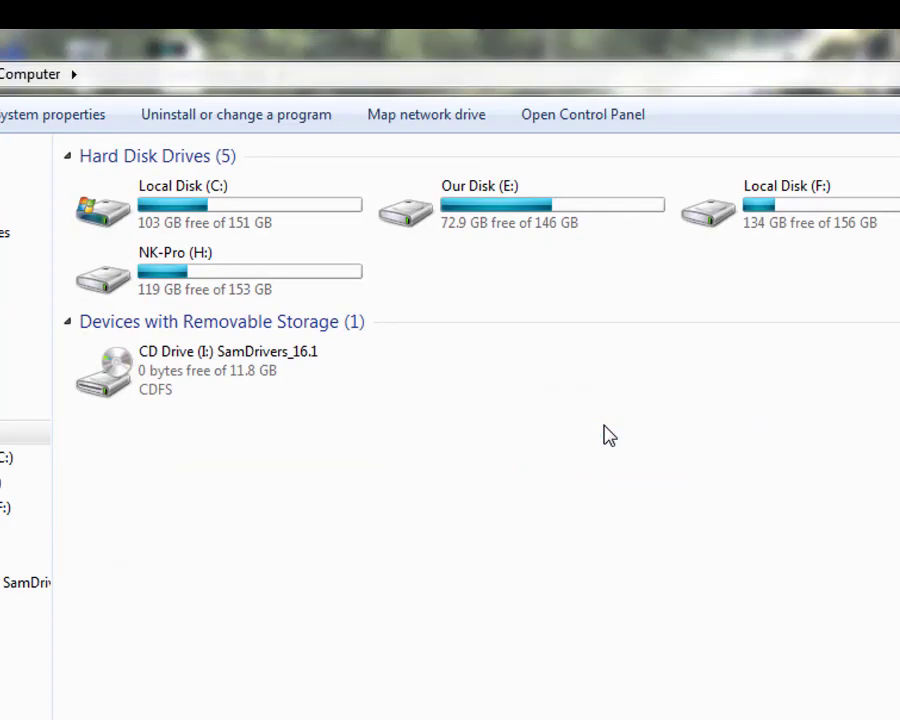
pyautogui.doubleClick(197, 238)
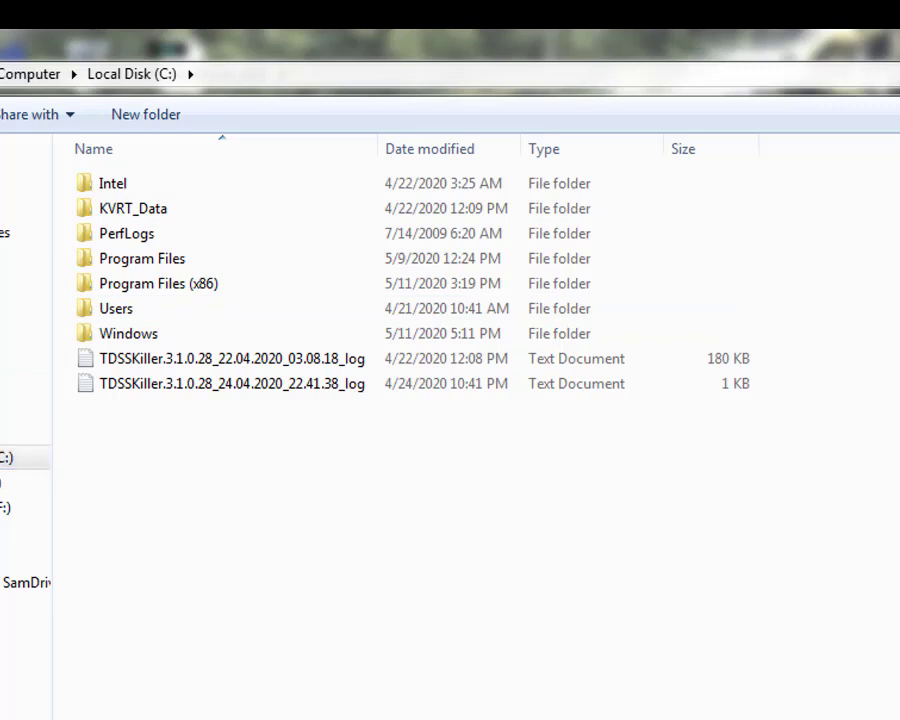
pyautogui.click(25, 582)
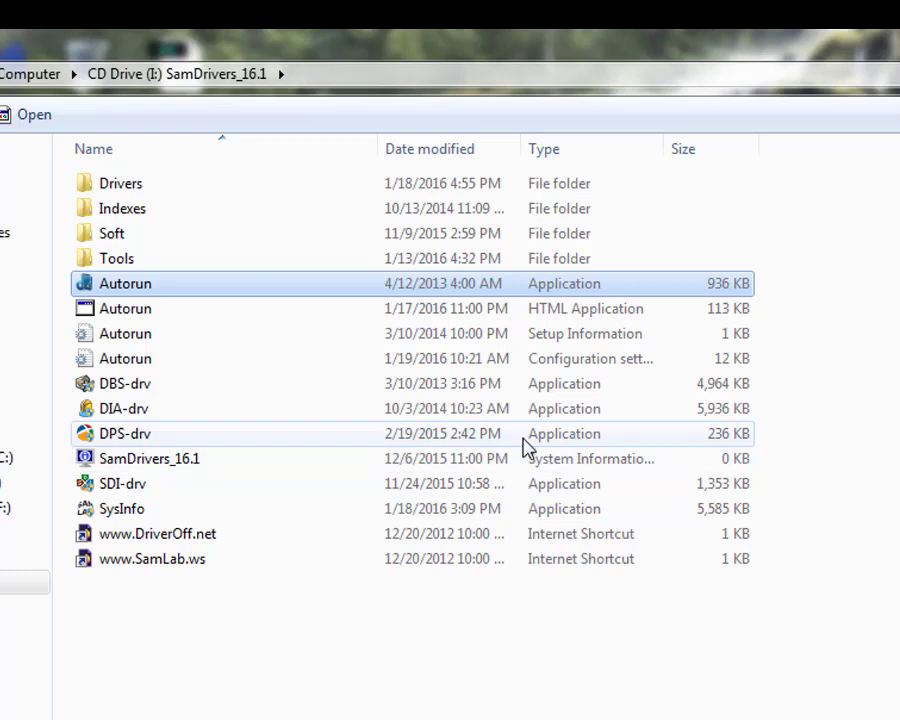
pyautogui.hotkey('alt', 'Up')
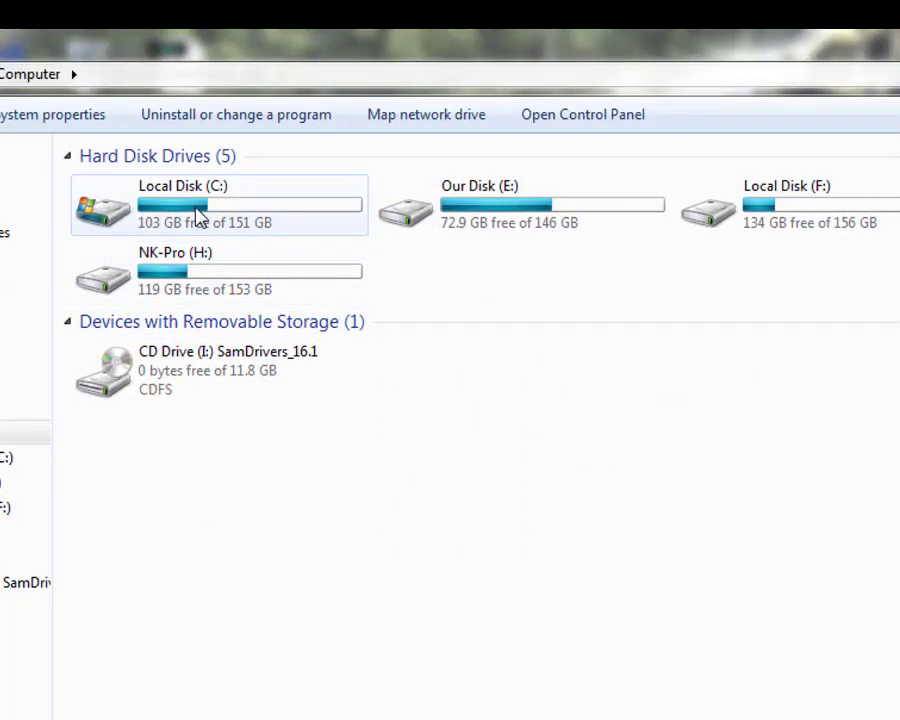
pyautogui.doubleClick(197, 217)
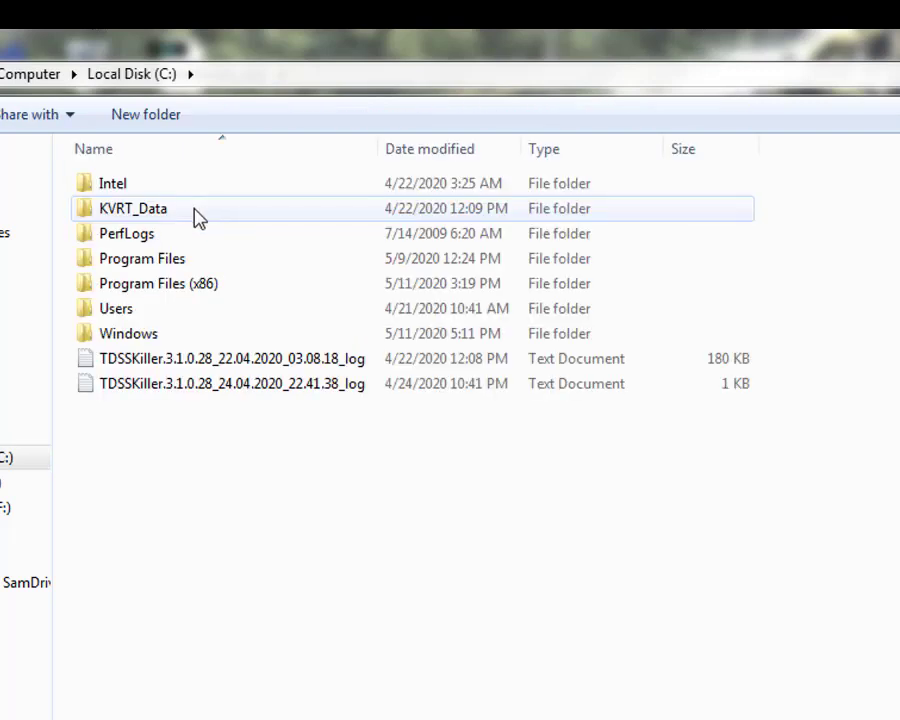
pyautogui.moveTo(207, 222)
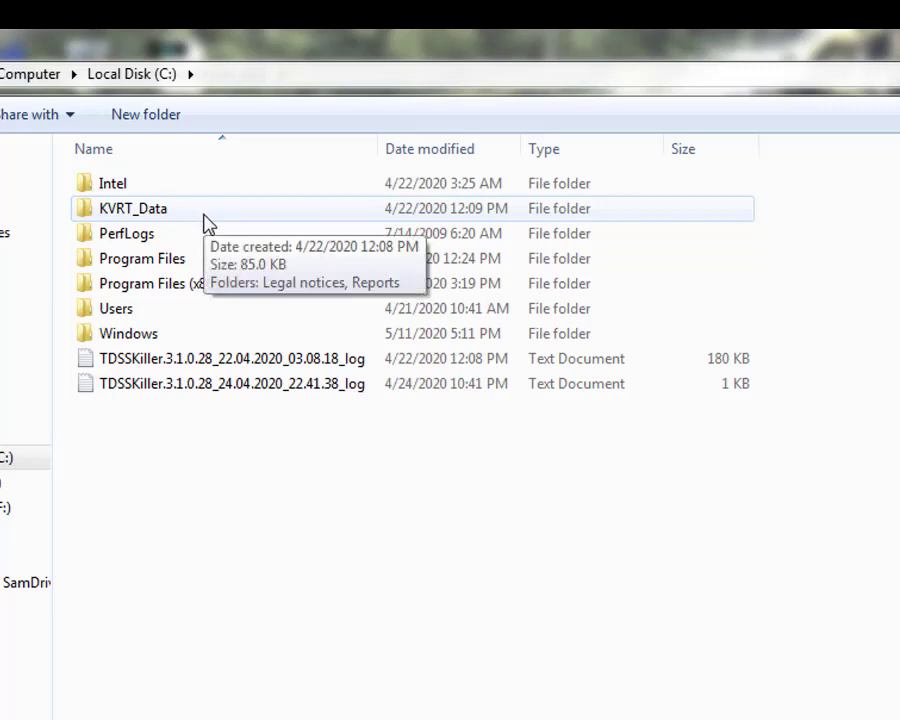
# Look into the Microsoft Office folder inside Program Files on Local Disk (C:) and return to Program Files.
pyautogui.doubleClick(201, 261)
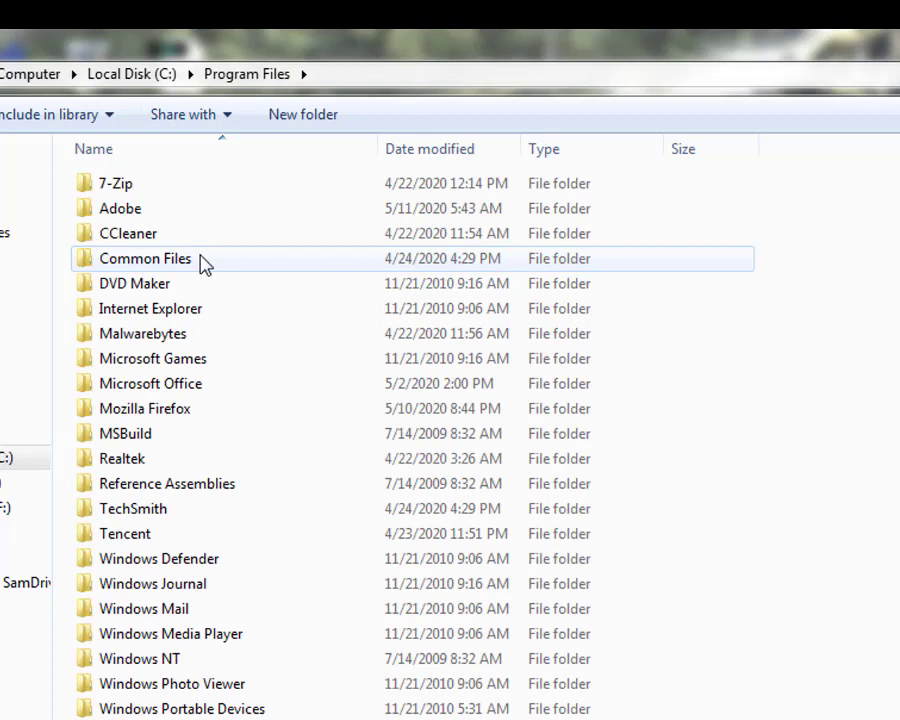
pyautogui.doubleClick(188, 390)
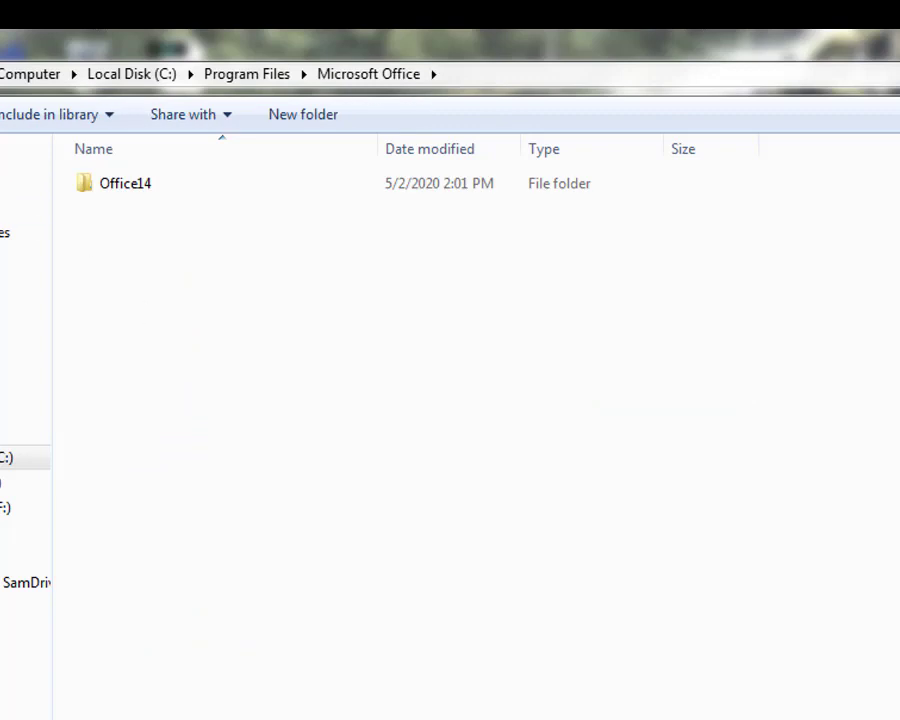
pyautogui.press('BackSpace')
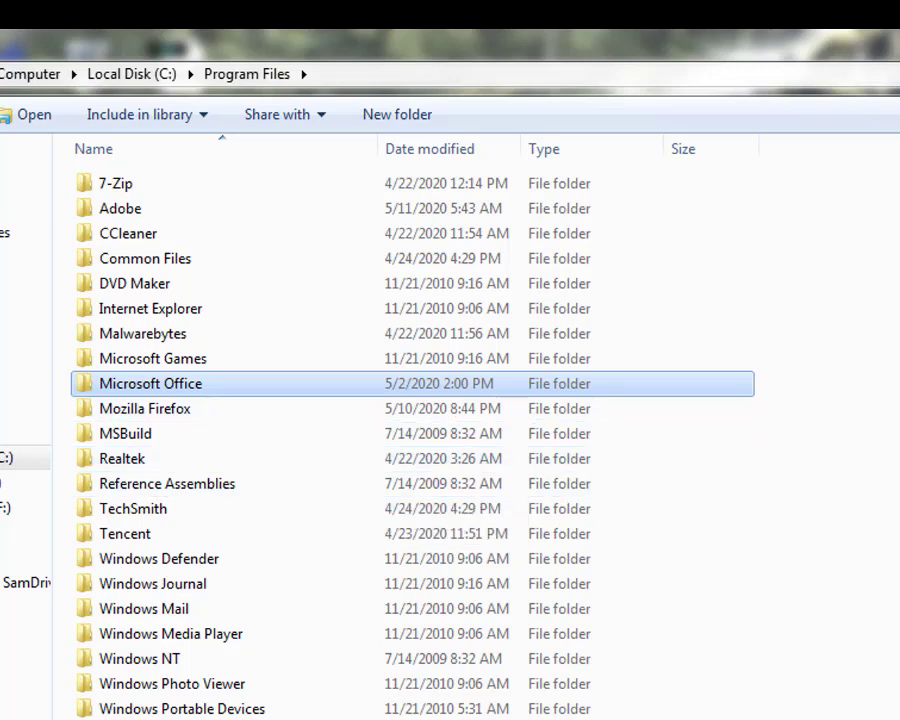
# Revisit the SamDrivers_16.1 disc, and open the Advanced folder under All Programs > Our Setups on Our Disk (E:).
pyautogui.click(25, 582)
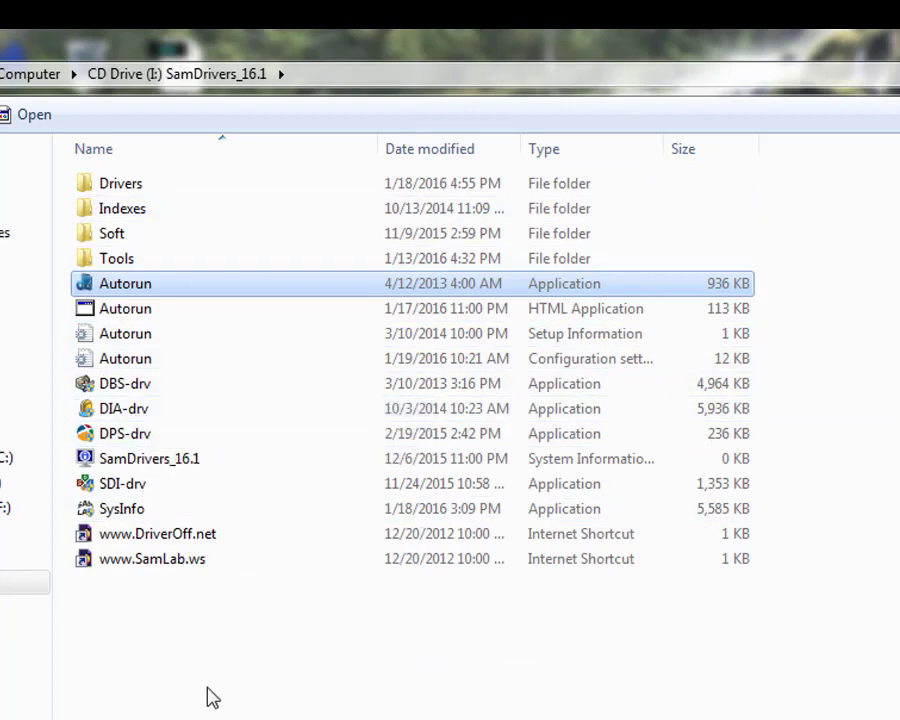
pyautogui.hotkey('alt', 'Up')
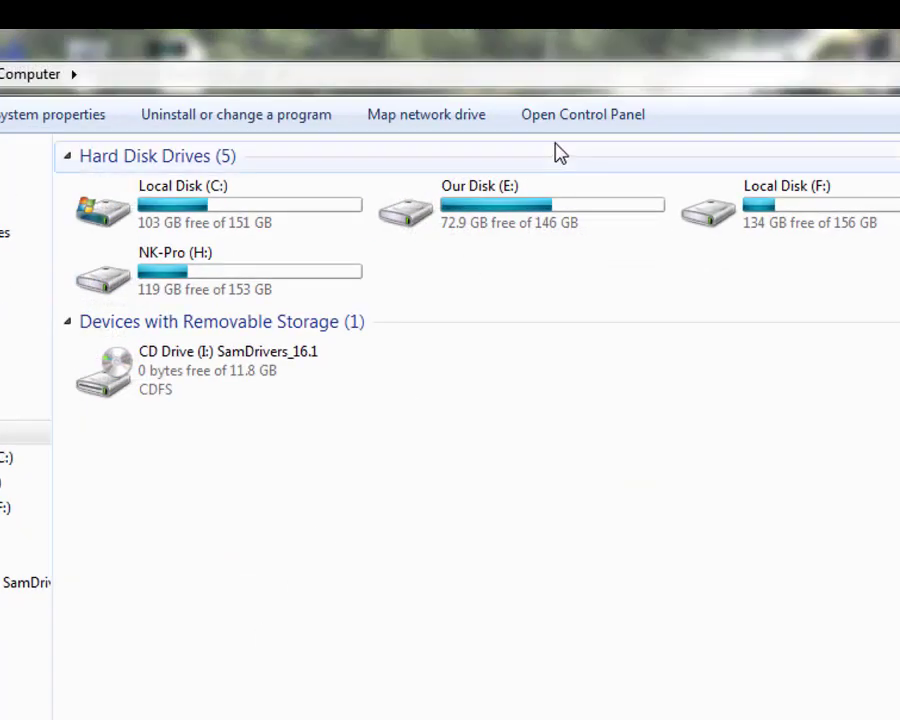
pyautogui.doubleClick(406, 224)
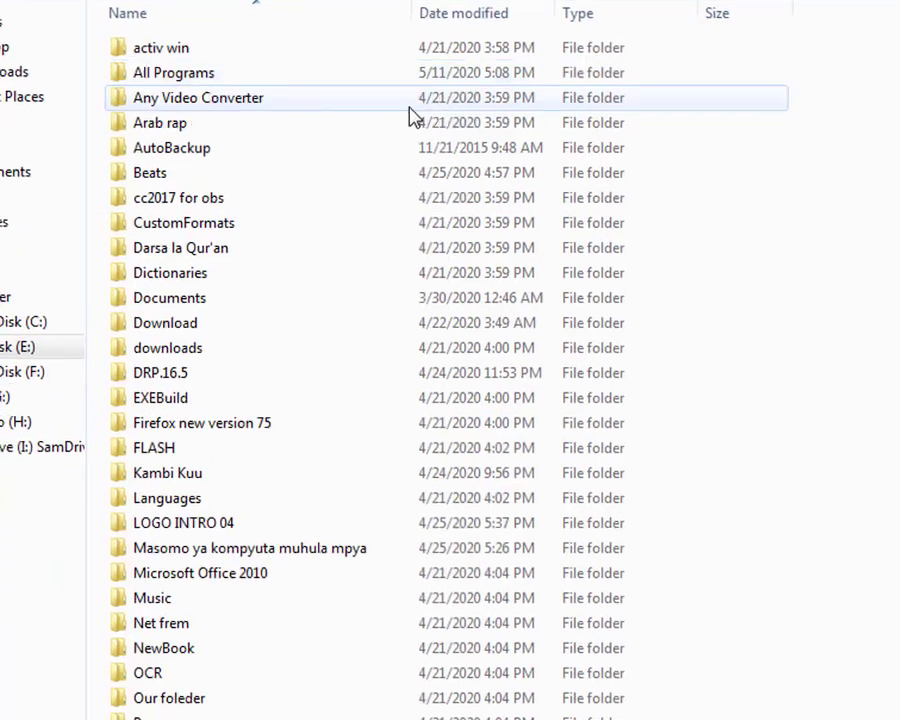
pyautogui.doubleClick(125, 76)
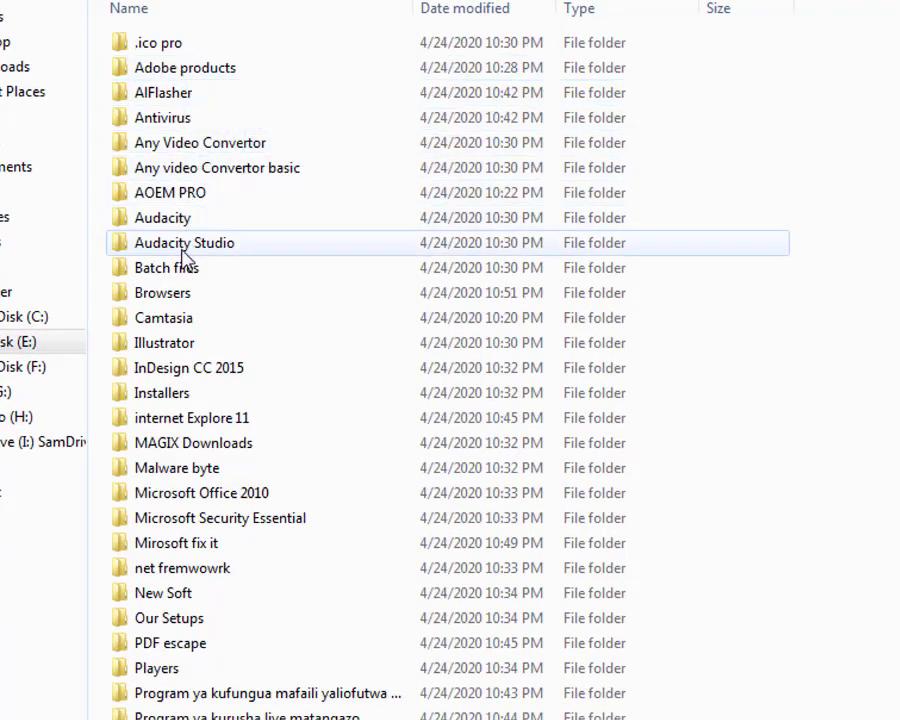
pyautogui.doubleClick(185, 620)
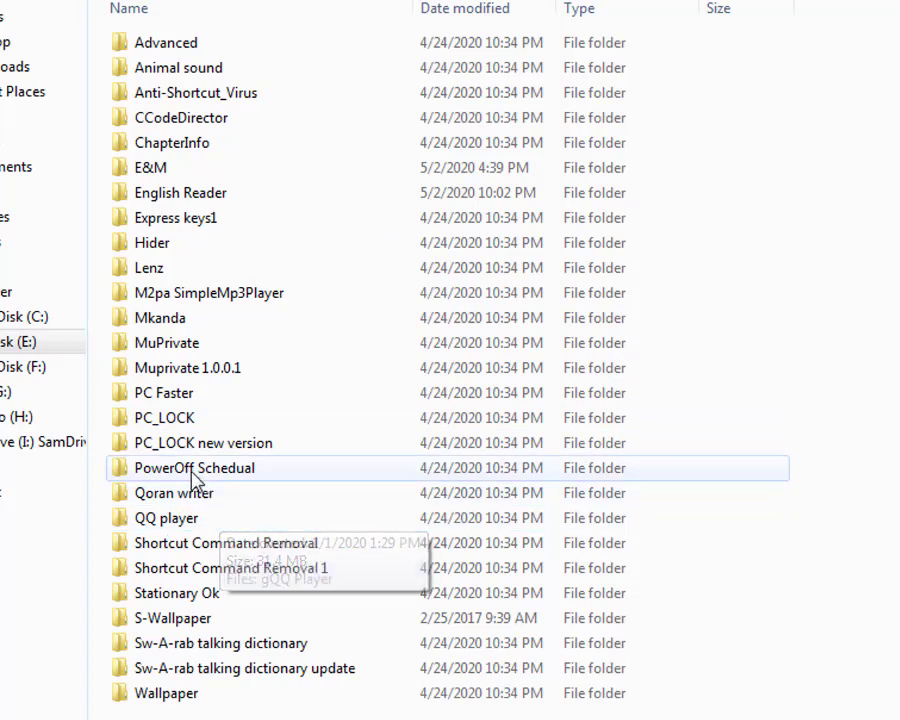
pyautogui.doubleClick(205, 50)
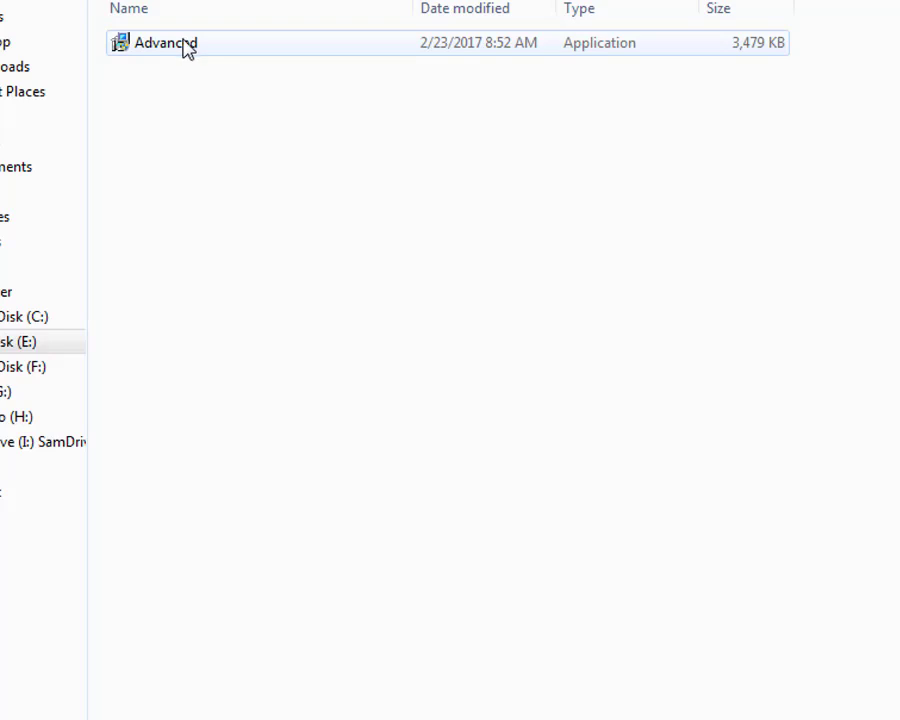
# View the contents of Local Disk (C:) once more and return to the SamDrivers_16.1 disc.
pyautogui.click(22, 322)
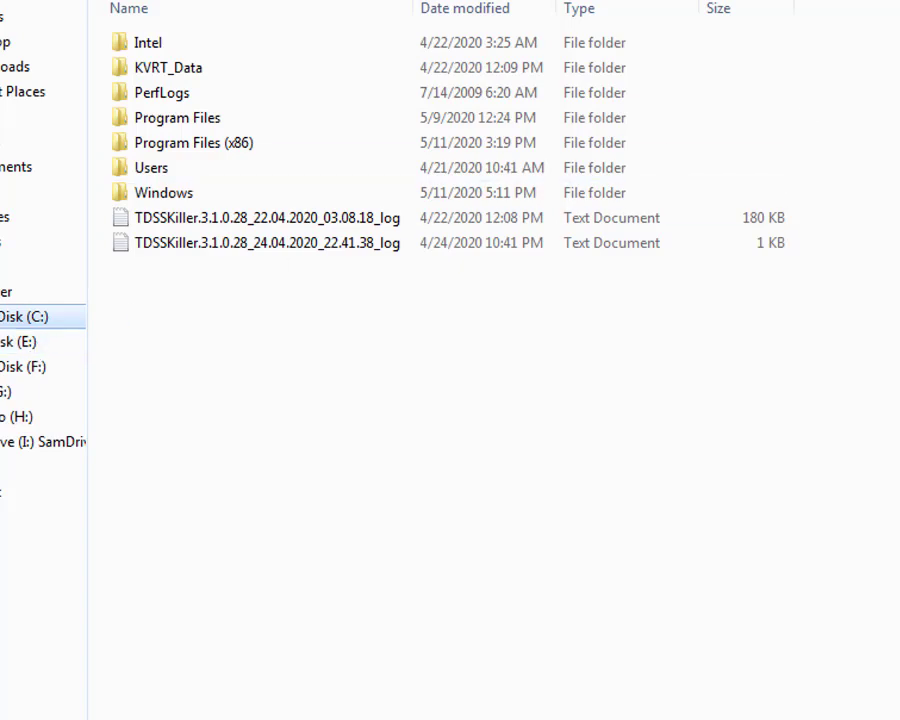
pyautogui.click(17, 441)
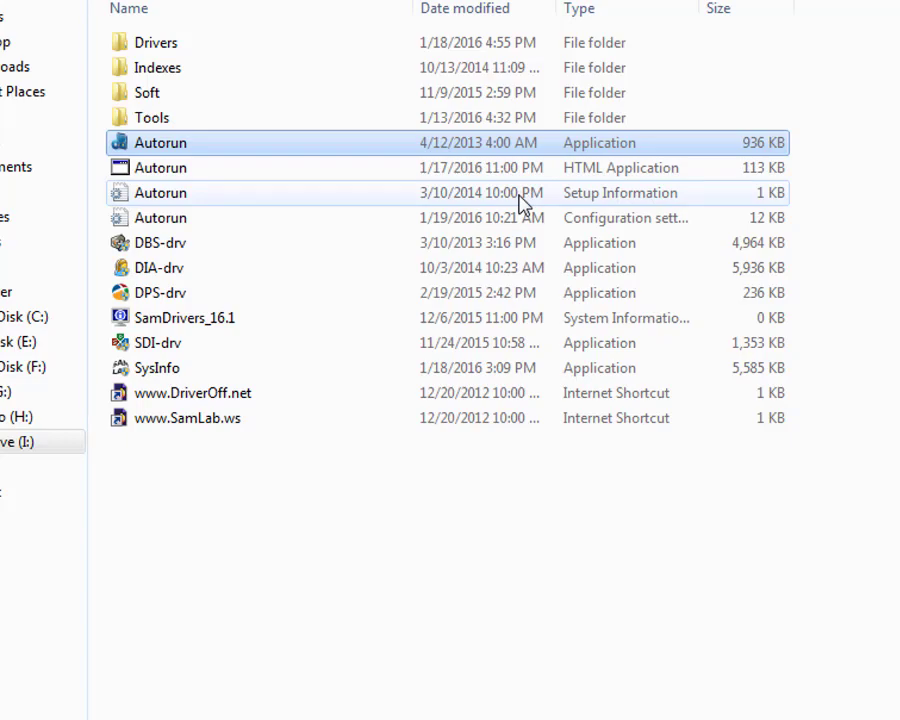
# In Device Manager, start a manual driver update for Printer Port (LPT1), view the driver folder picker and dismiss it.
pyautogui.click(412, 705)
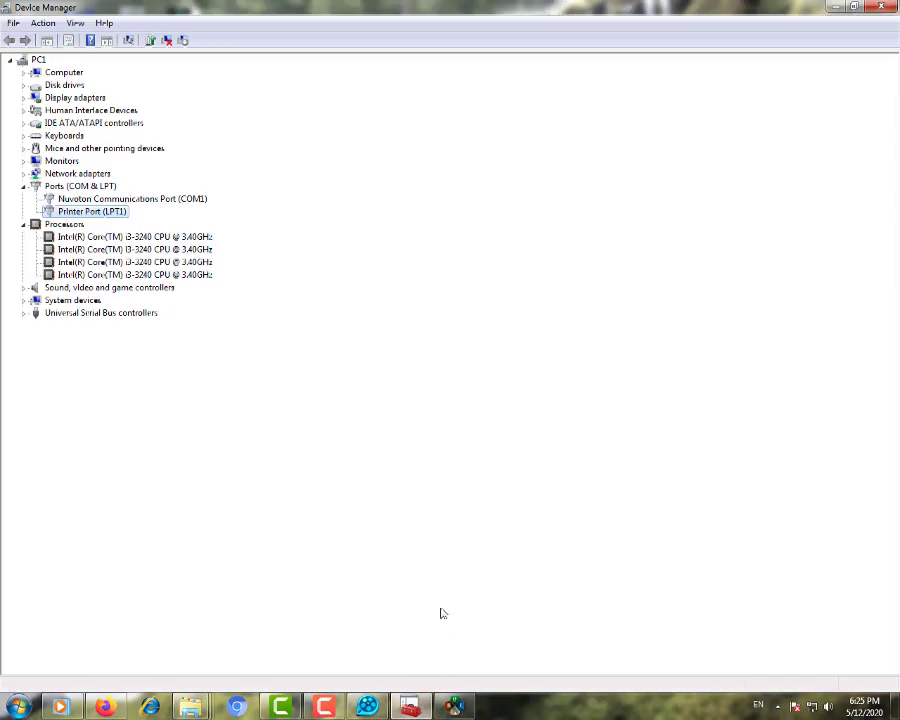
pyautogui.rightClick(84, 216)
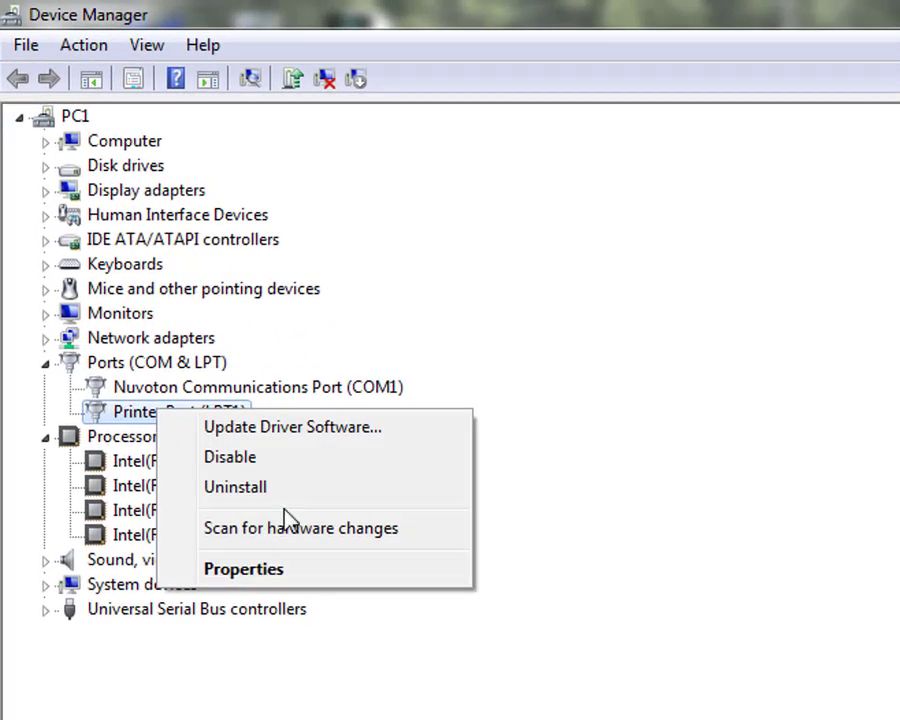
pyautogui.click(340, 430)
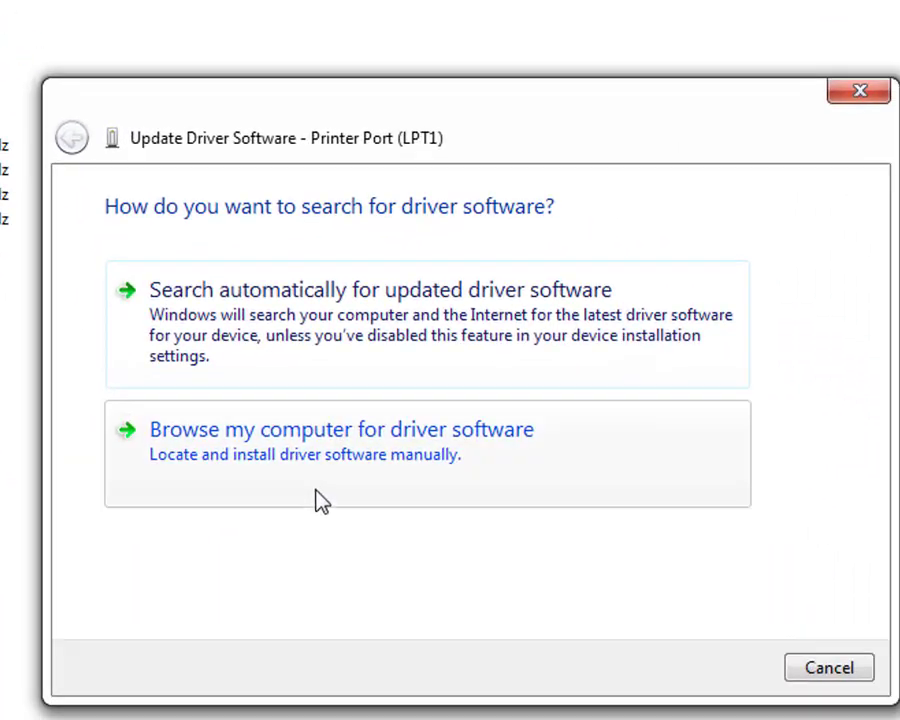
pyautogui.click(515, 625)
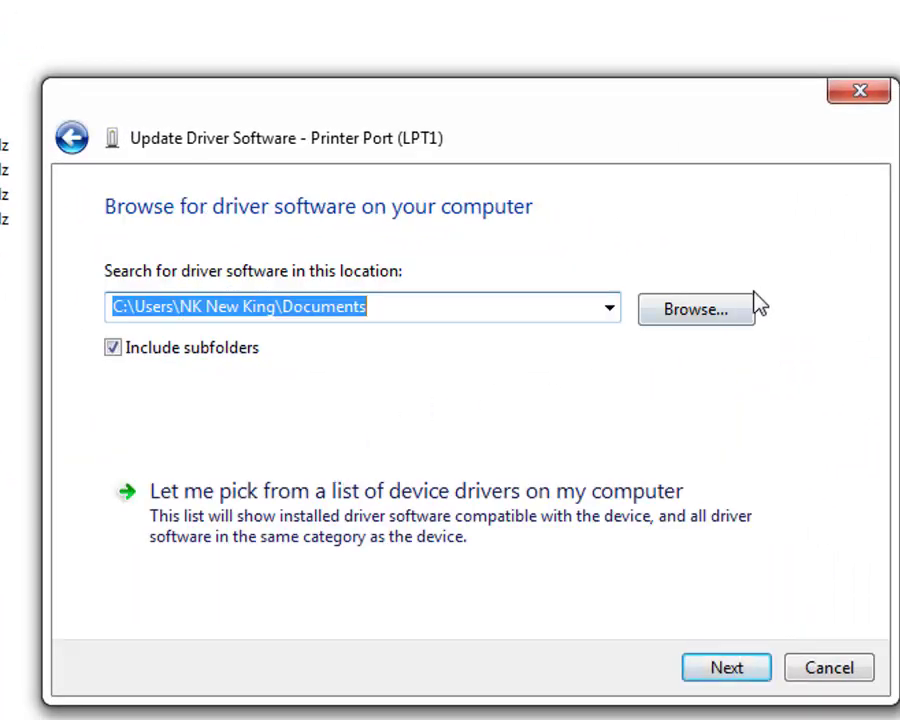
pyautogui.click(671, 309)
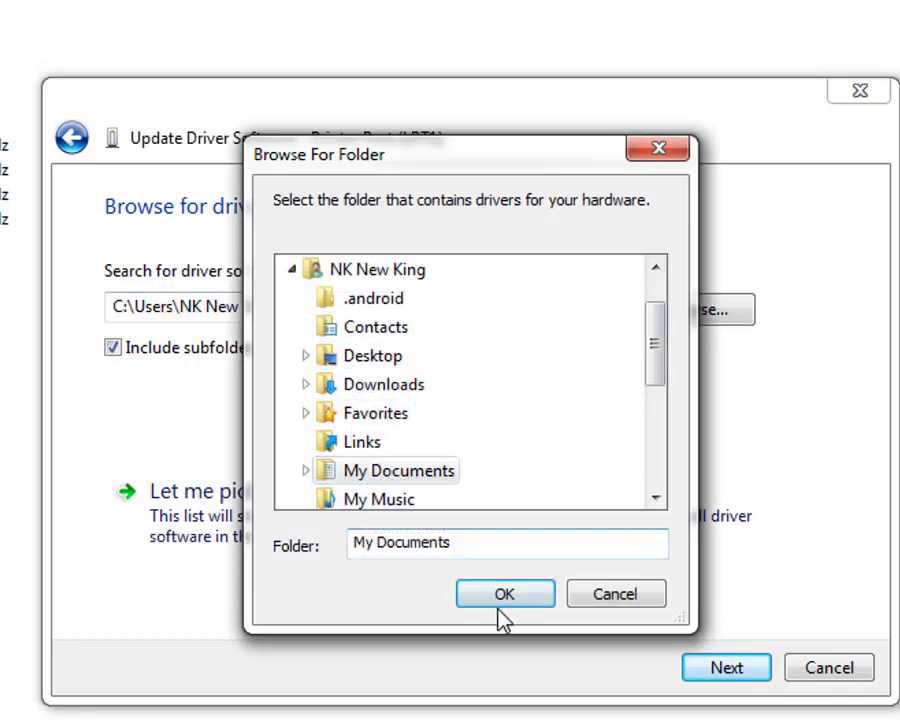
pyautogui.click(673, 160)
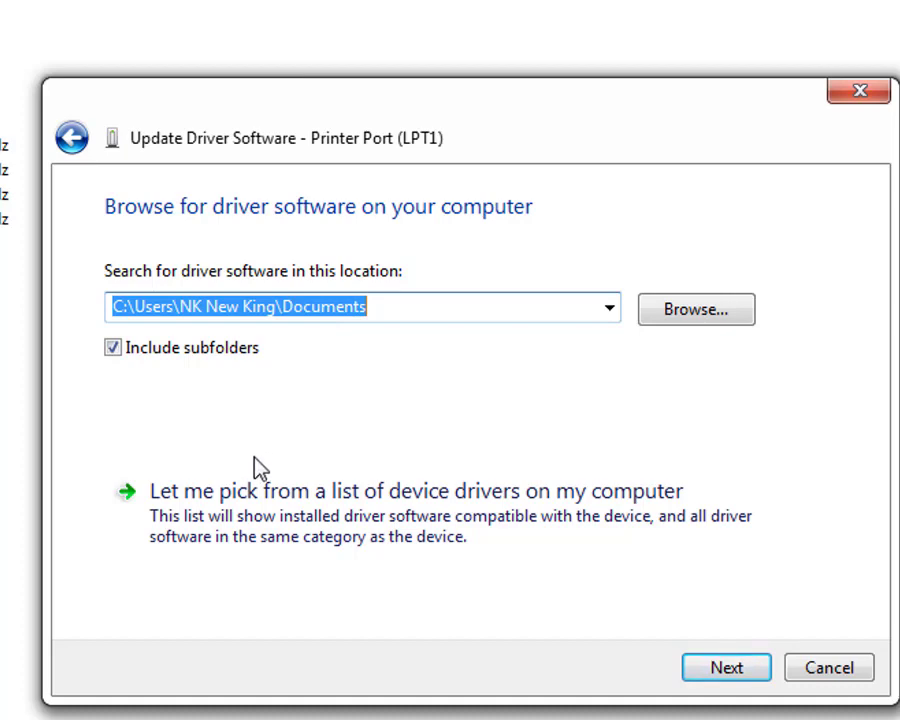
# View the list of compatible Printer Port drivers and the Have Disk file browser, then cancel the driver update.
pyautogui.click(278, 484)
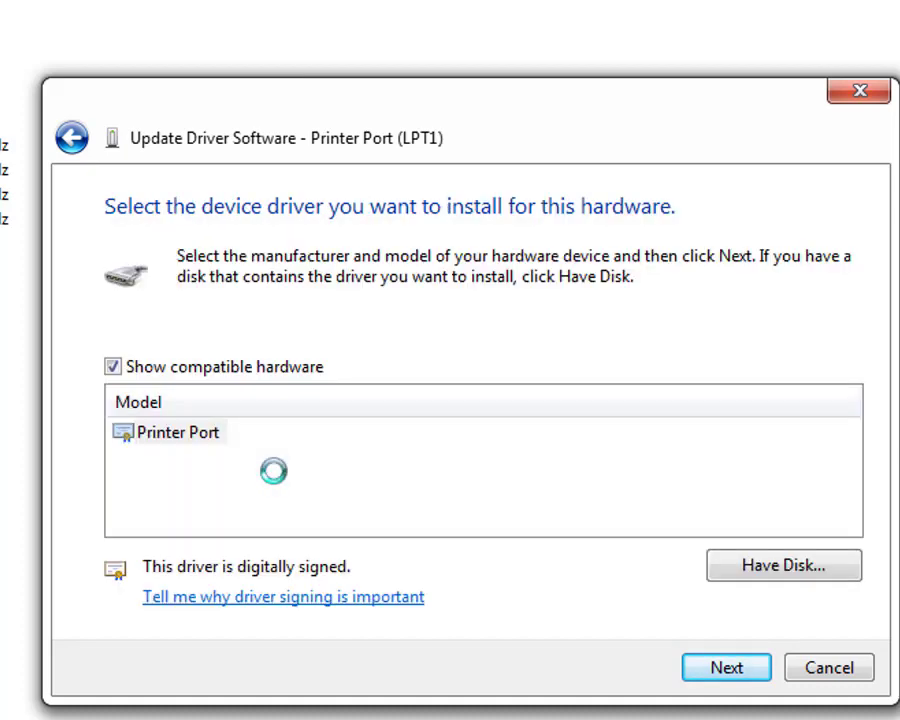
pyautogui.click(805, 572)
pyautogui.click(699, 525)
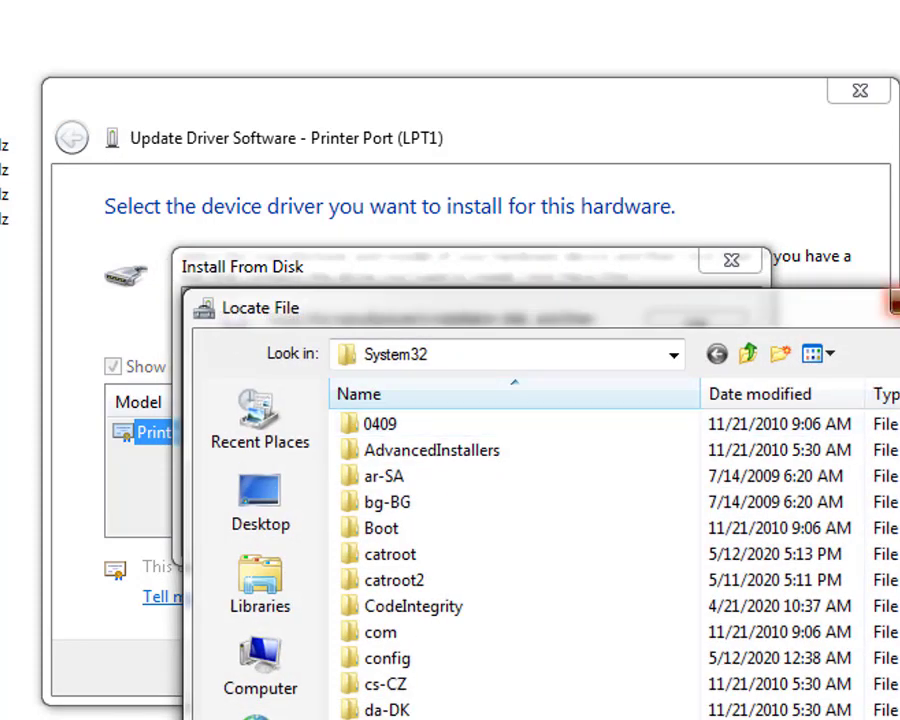
pyautogui.press('Escape')
pyautogui.click(729, 272)
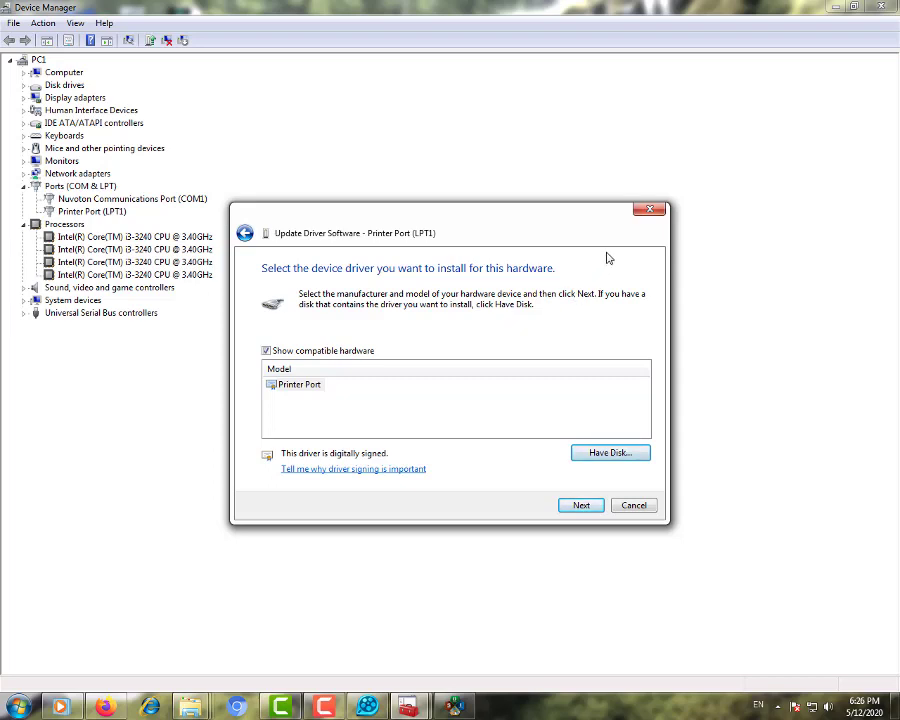
pyautogui.click(641, 214)
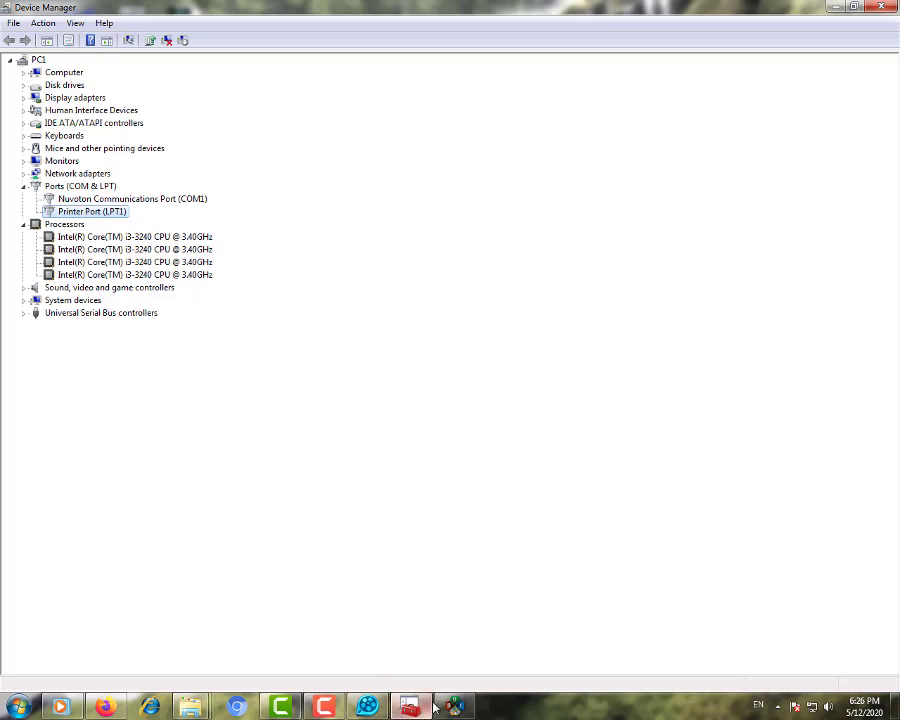
# Bring up the minimized Snappy Driver Installer window and close it.
pyautogui.moveTo(443, 716)
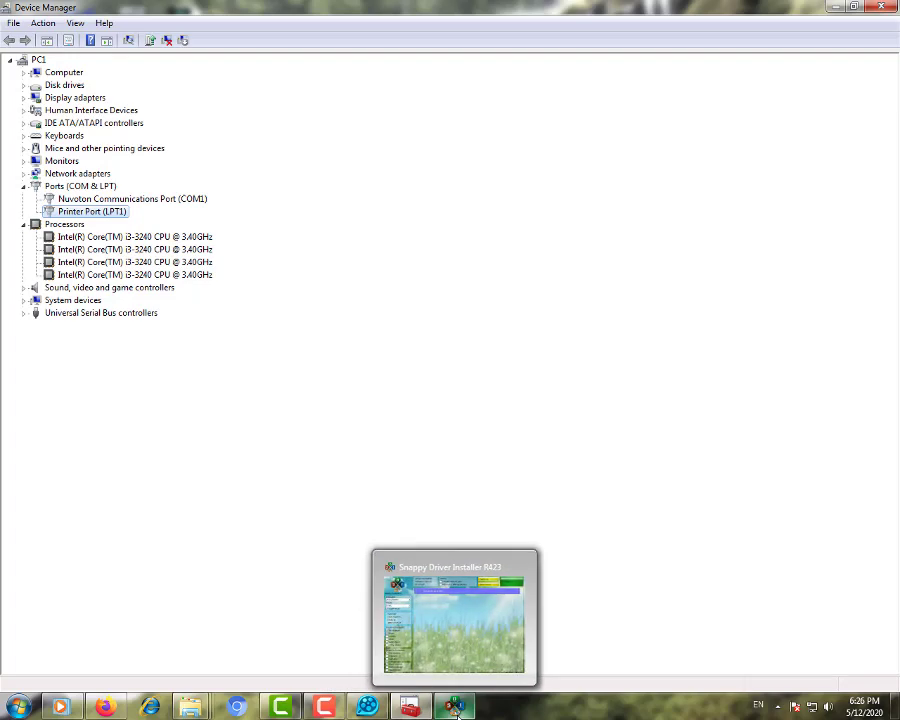
pyautogui.click(454, 710)
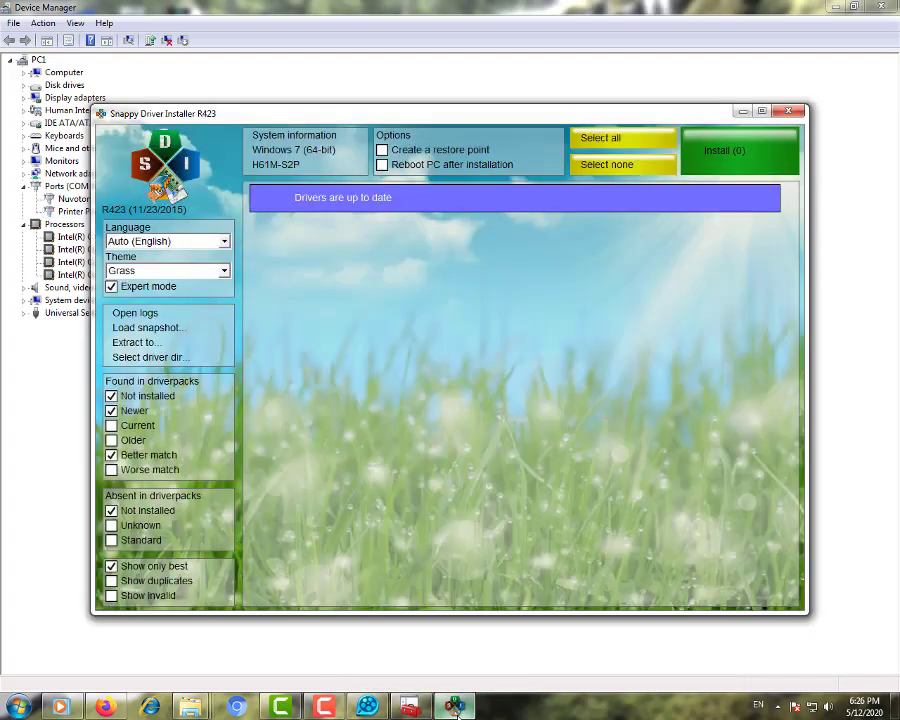
pyautogui.click(796, 110)
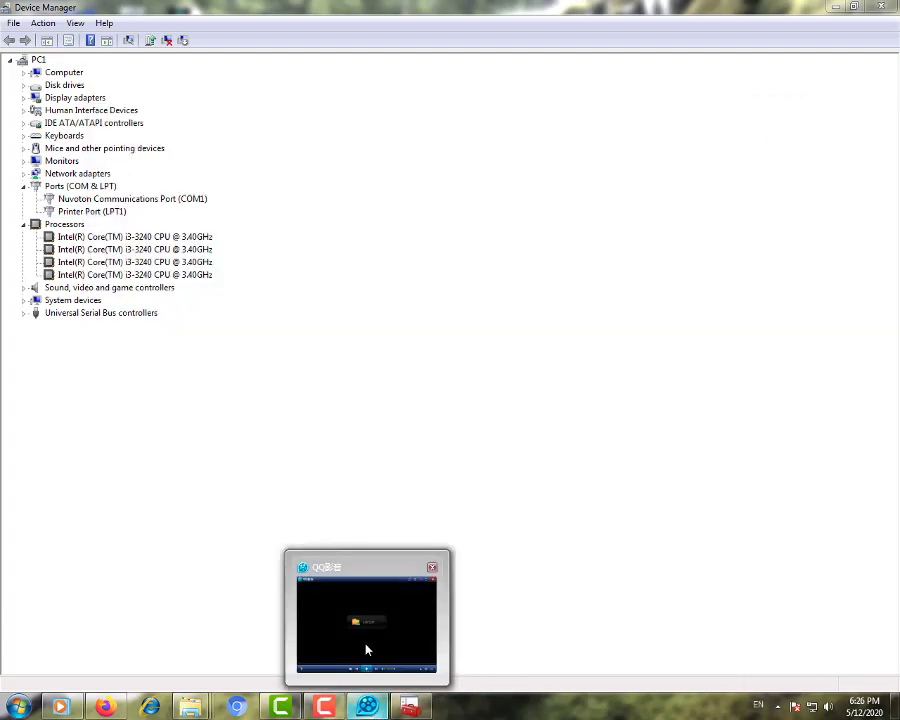
# Switch to the SamDrivers_16.1 disc window and look through the driver archives in its Drivers folder.
pyautogui.moveTo(195, 708)
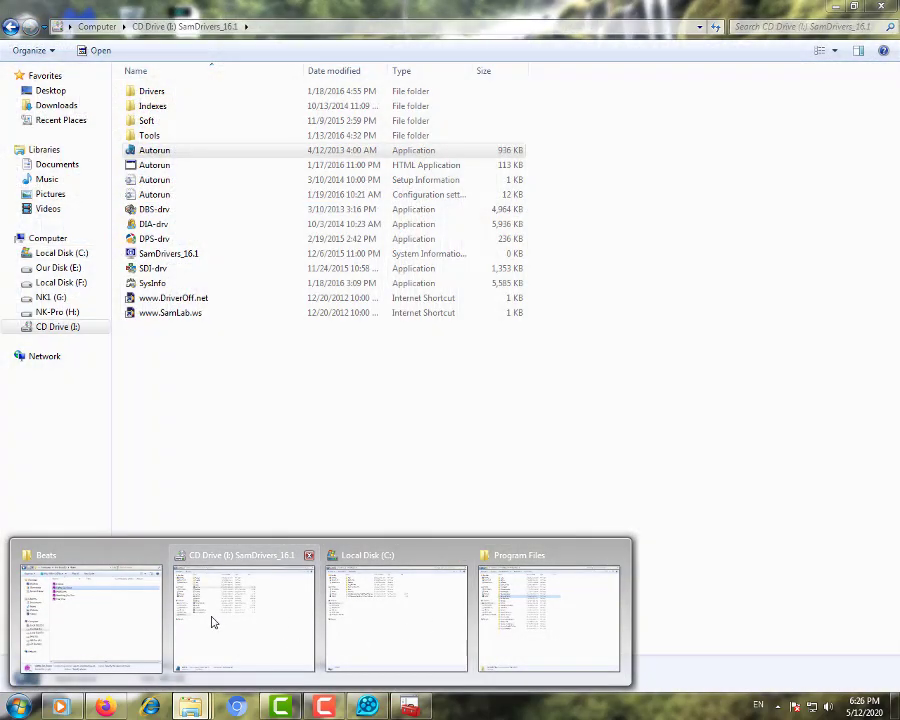
pyautogui.click(212, 622)
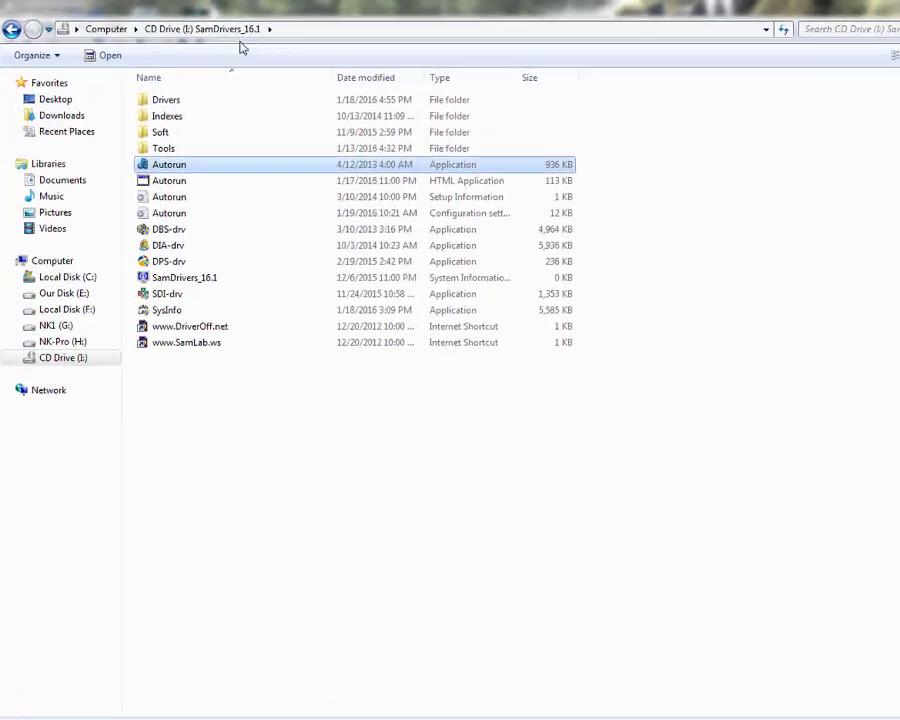
pyautogui.doubleClick(141, 91)
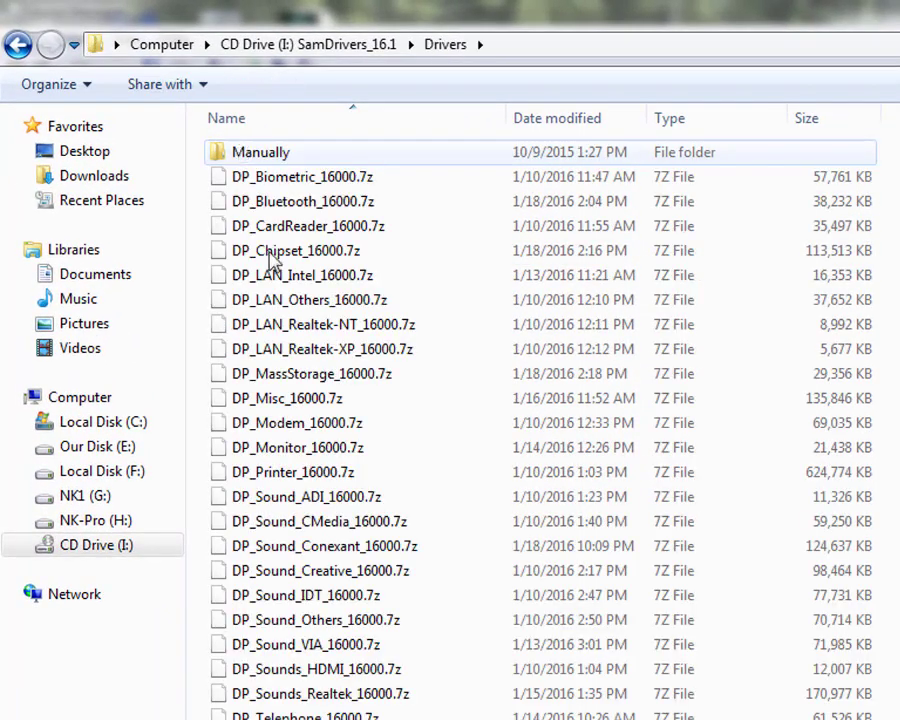
pyautogui.scroll(-3, 290, 400)
pyautogui.scroll(3, 291, 390)
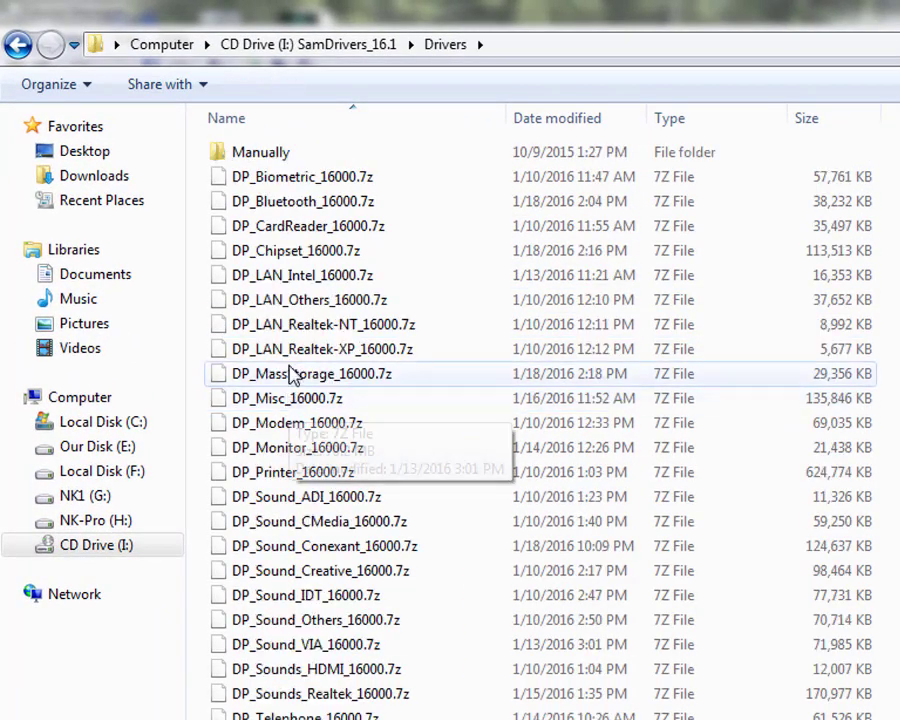
# Open the USB Hub folder under Manually > Intel_USB31 > Drivers > USB 3.1 (x86).
pyautogui.doubleClick(228, 155)
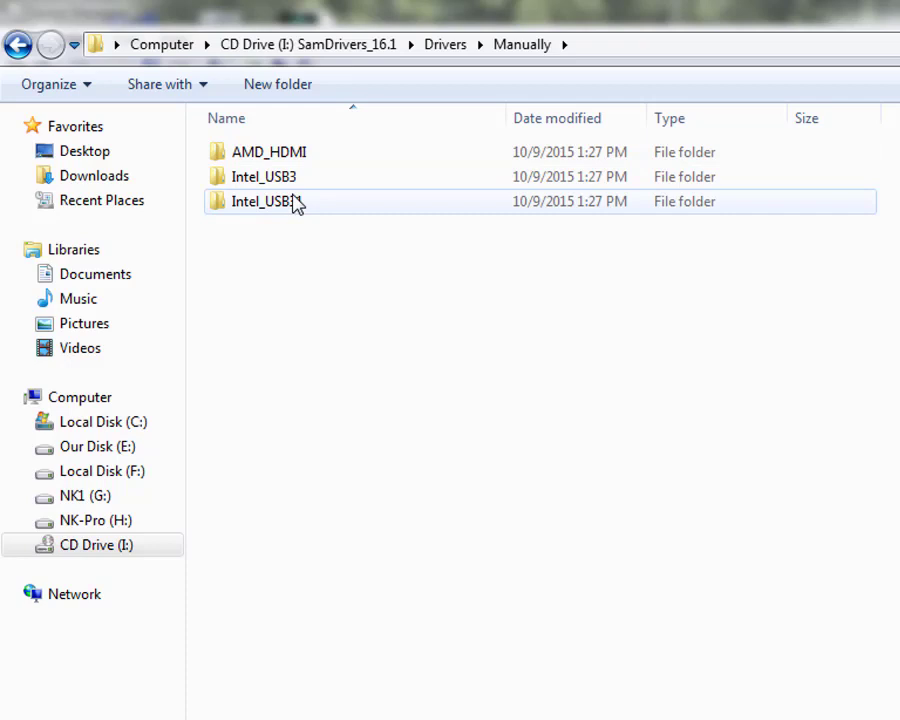
pyautogui.doubleClick(297, 203)
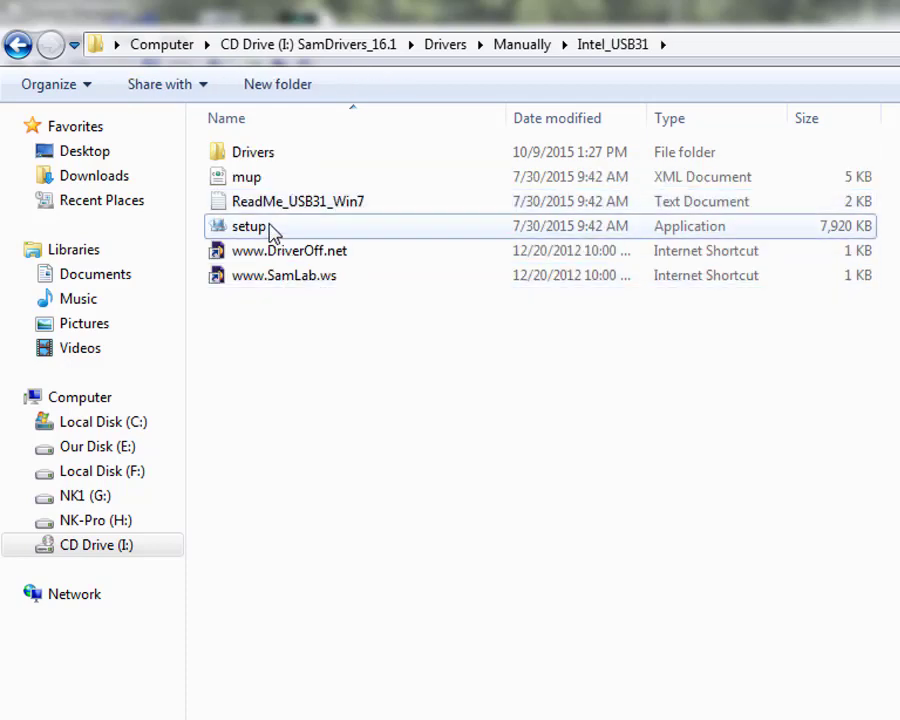
pyautogui.click(272, 230)
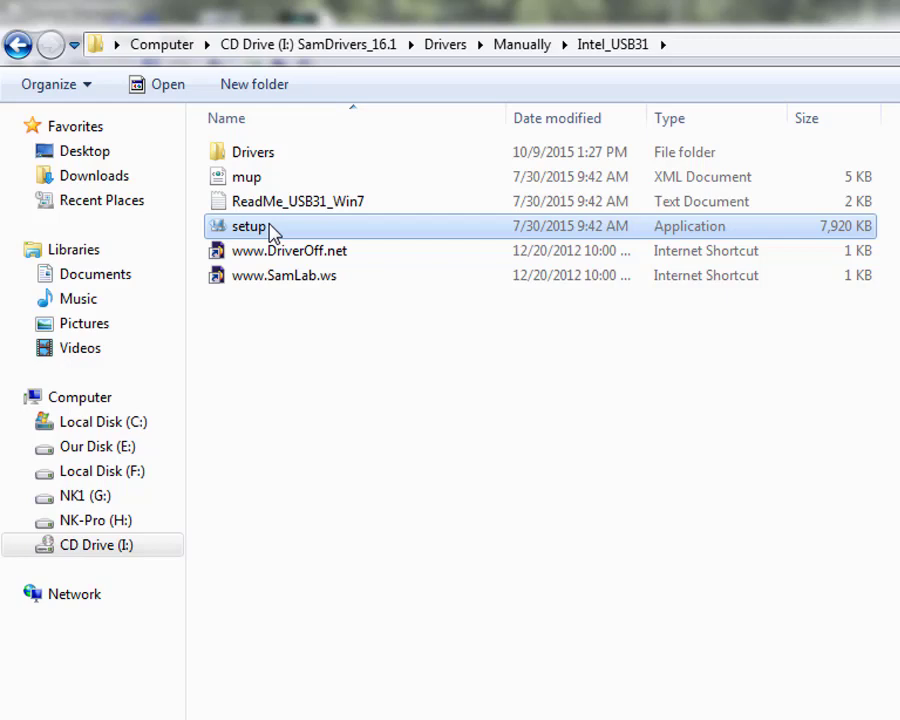
pyautogui.doubleClick(276, 153)
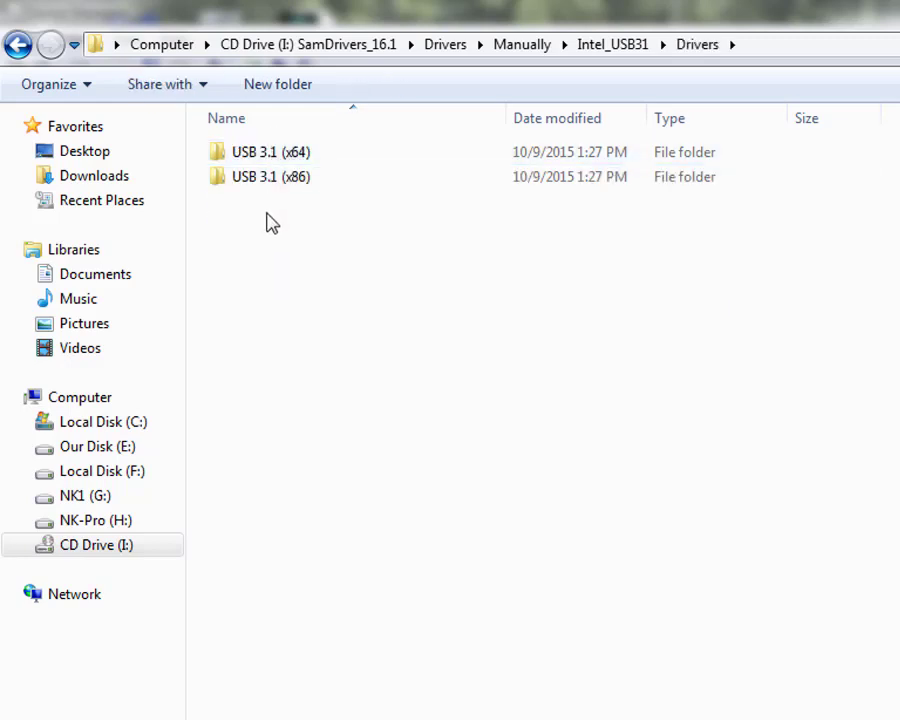
pyautogui.doubleClick(287, 191)
pyautogui.doubleClick(287, 190)
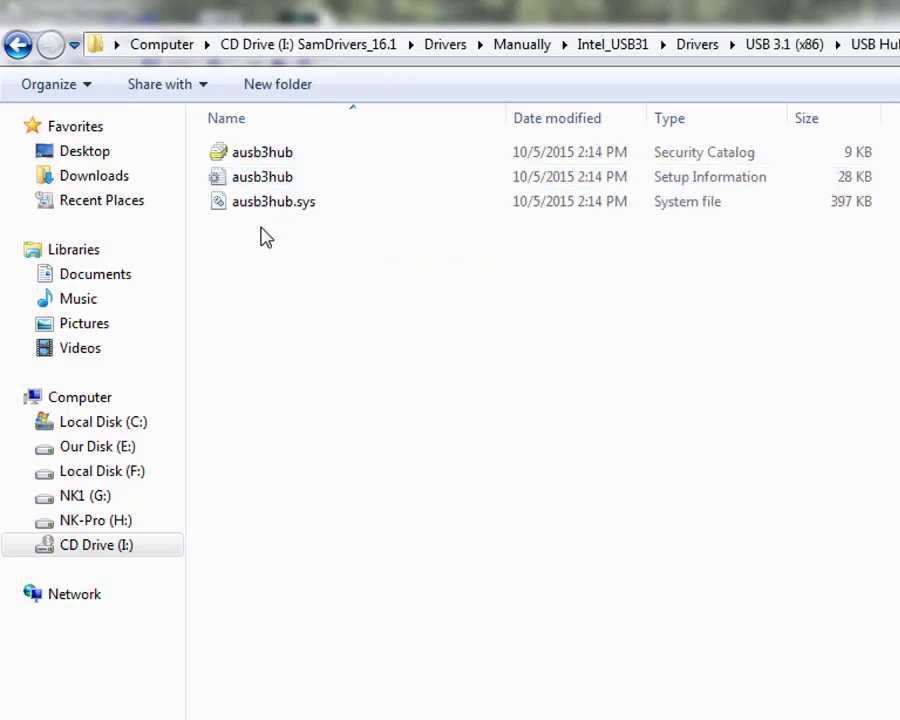
# Examine the ausb3hub security catalog, setup information and system files, and display the USB Hub folder's full path.
pyautogui.click(233, 158)
pyautogui.click(263, 178)
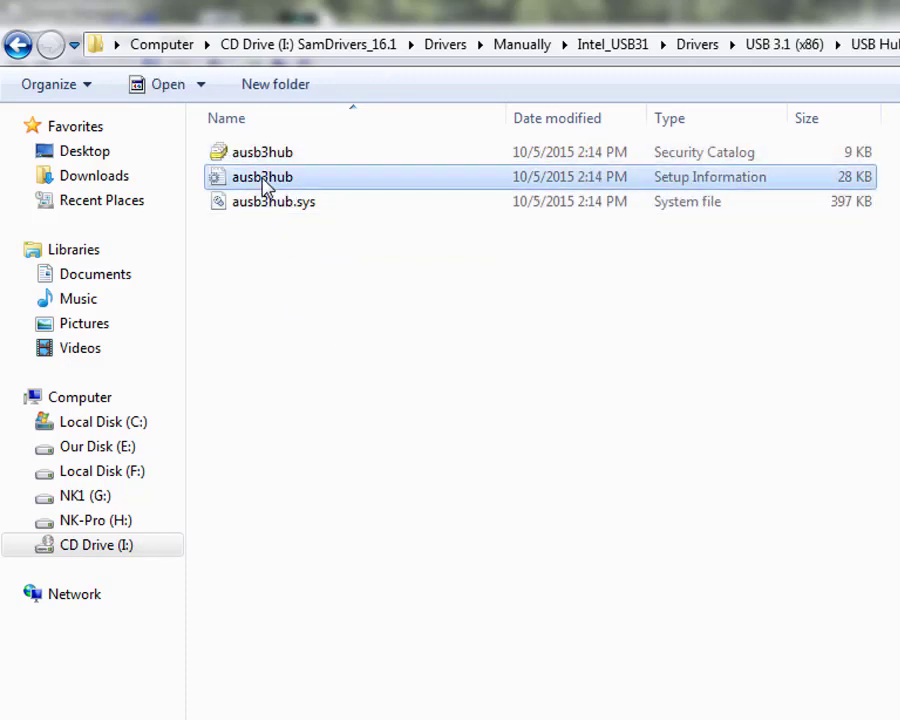
pyautogui.click(271, 203)
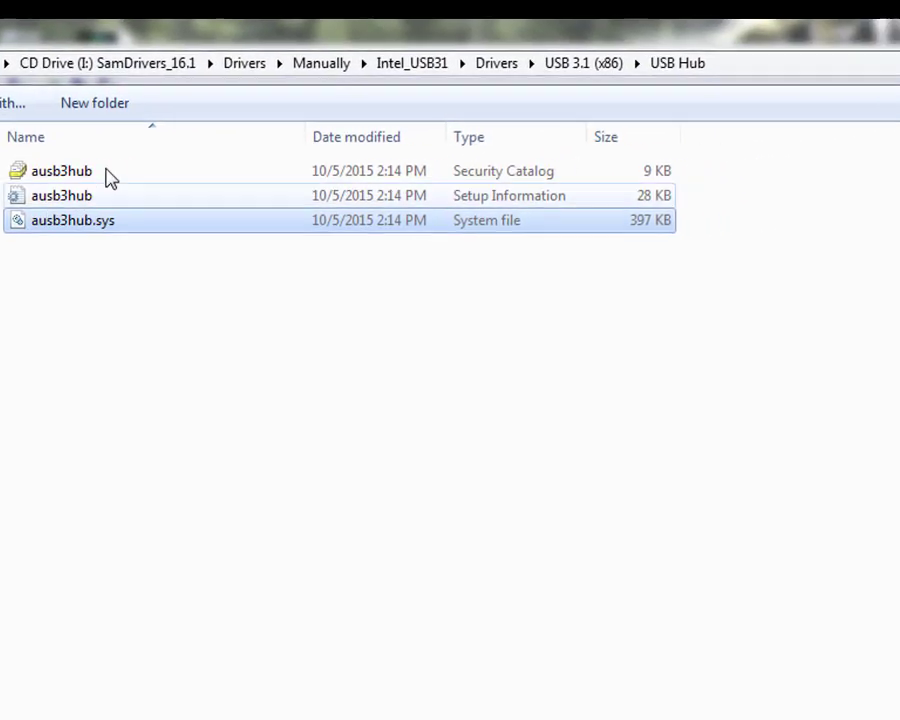
pyautogui.click(728, 64)
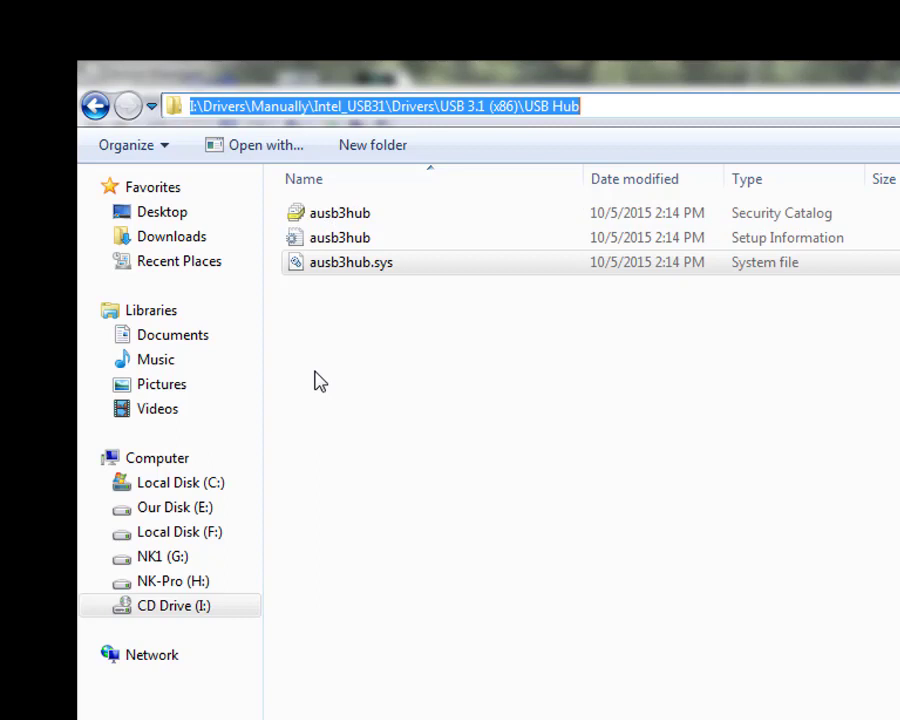
# Go over the ausb3hub files individually and select all three together in the USB Hub folder.
pyautogui.click(705, 242)
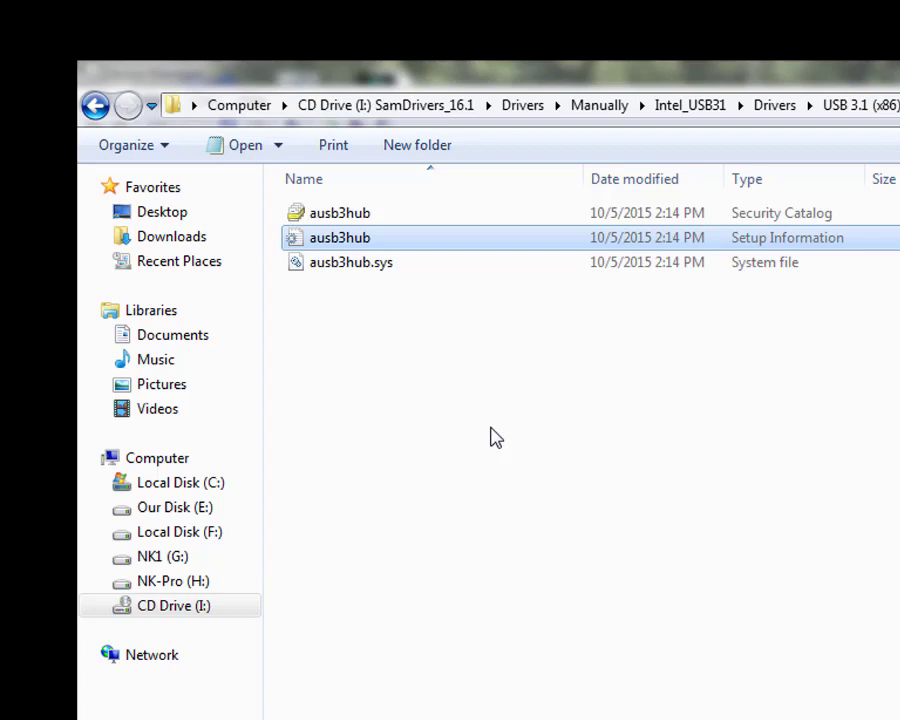
pyautogui.hotkey('ctrl', 'a')
pyautogui.moveTo(411, 453); pyautogui.dragTo(352, 220)
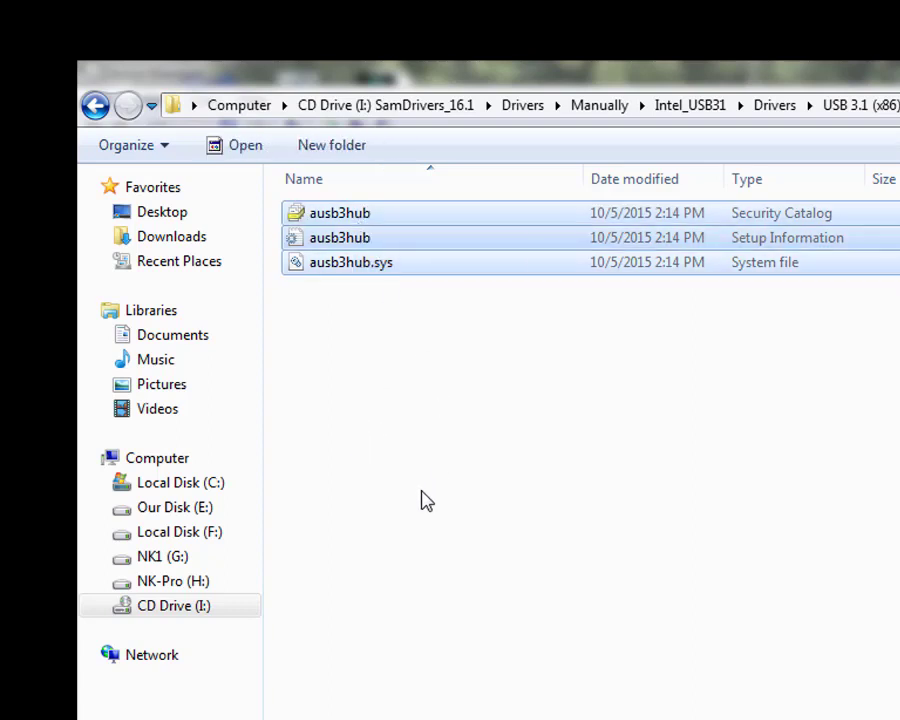
pyautogui.click(422, 496)
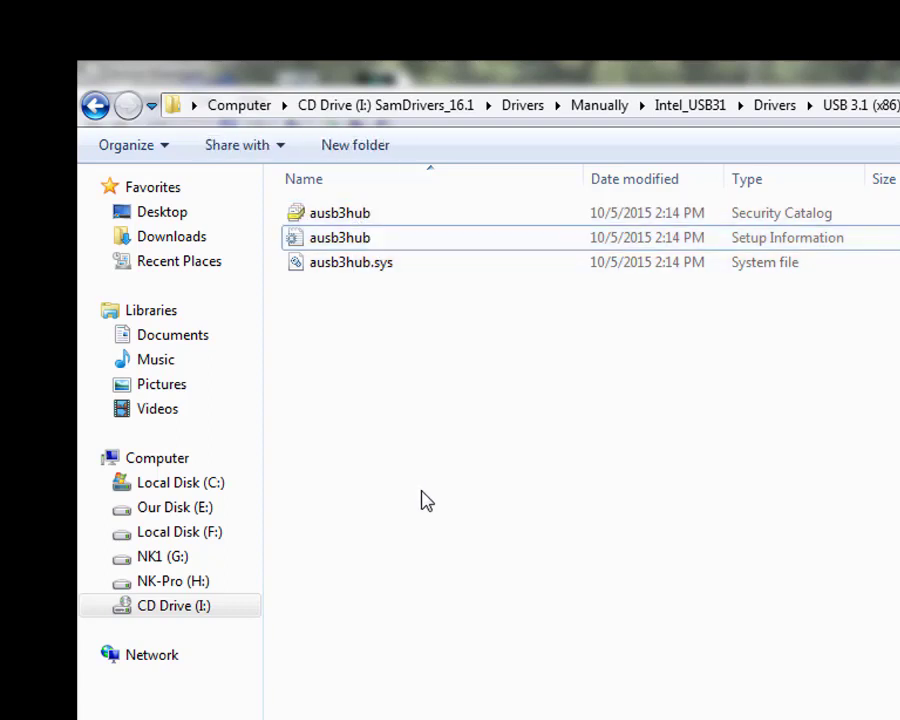
pyautogui.click(337, 239)
pyautogui.click(355, 214)
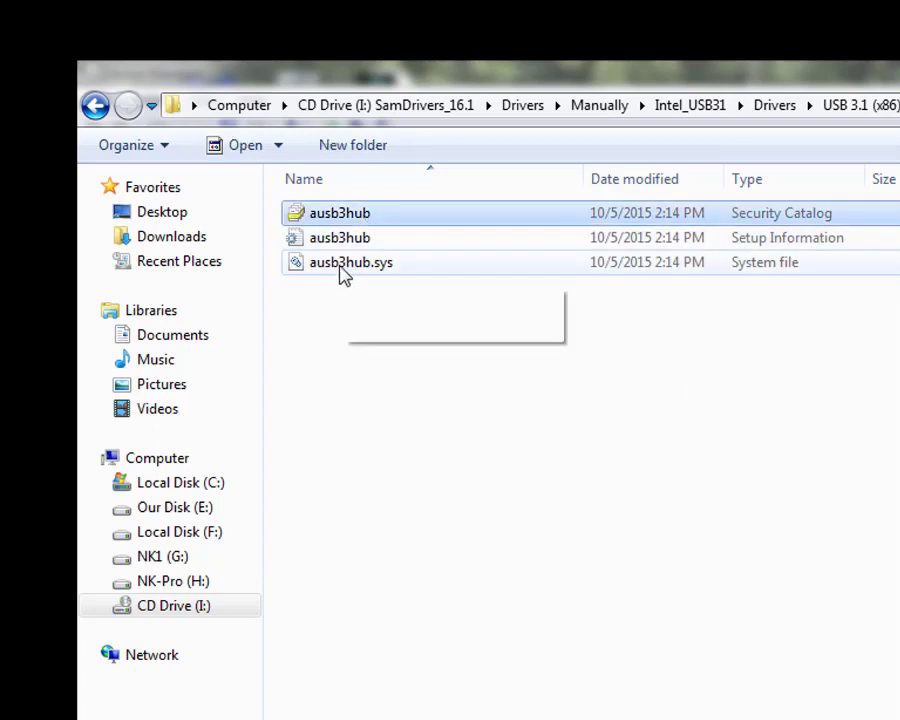
pyautogui.click(343, 263)
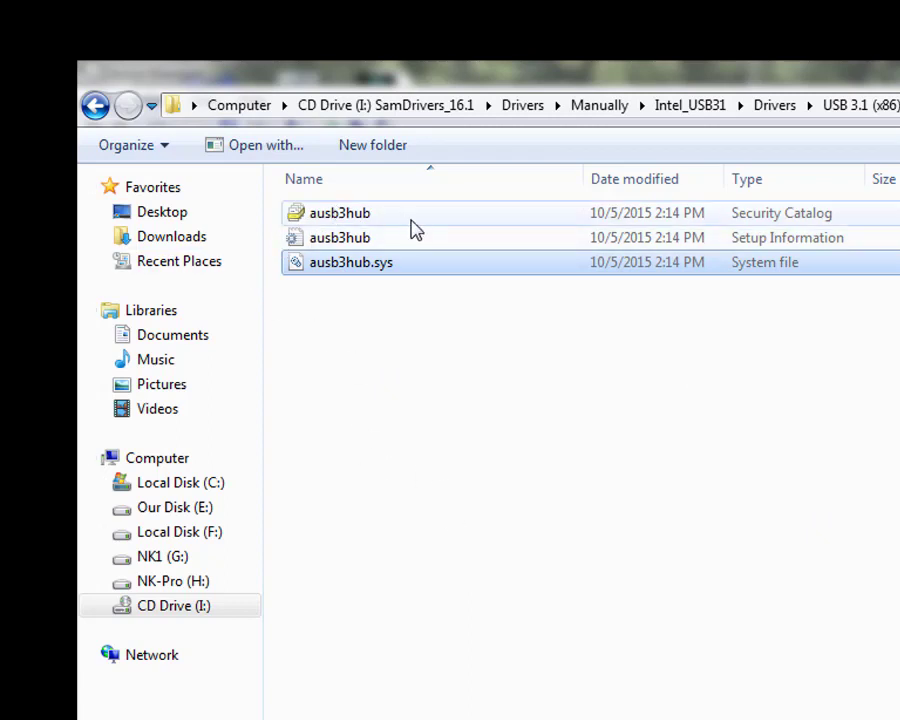
pyautogui.moveTo(354, 472); pyautogui.dragTo(356, 212)
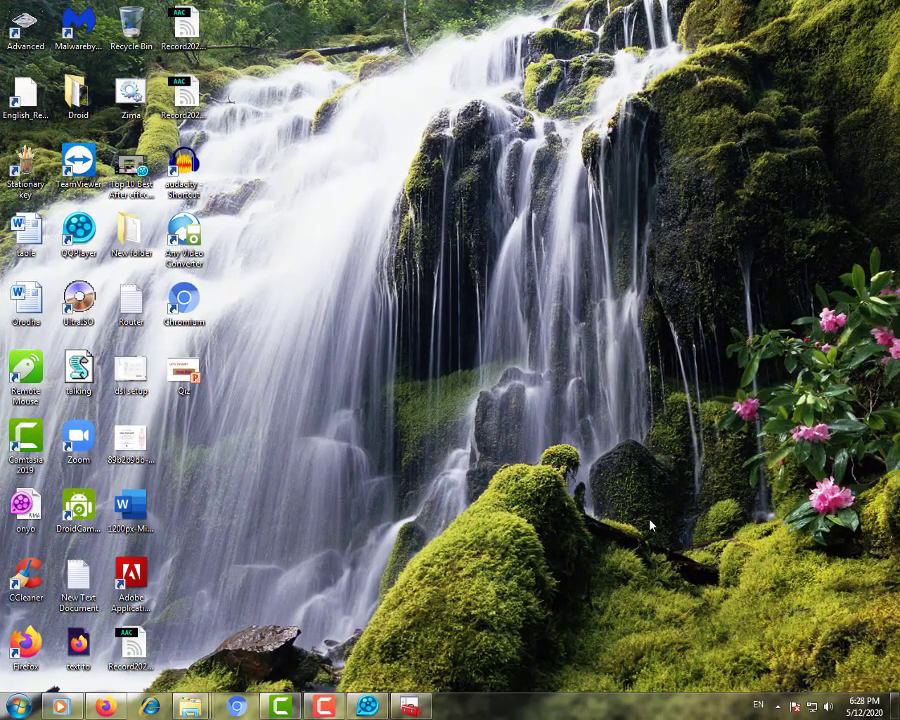
# Create a new folder named "driver" on the desktop.
pyautogui.hotkey('ctrl', 'shift', 'n')
pyautogui.write('d')
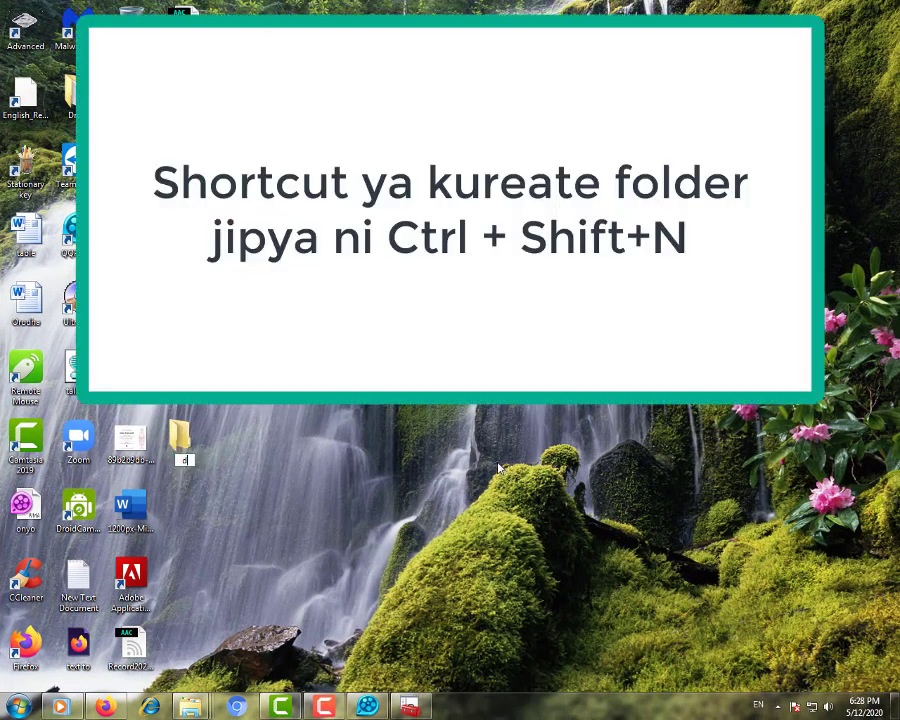
pyautogui.write('river')
pyautogui.press('Return')
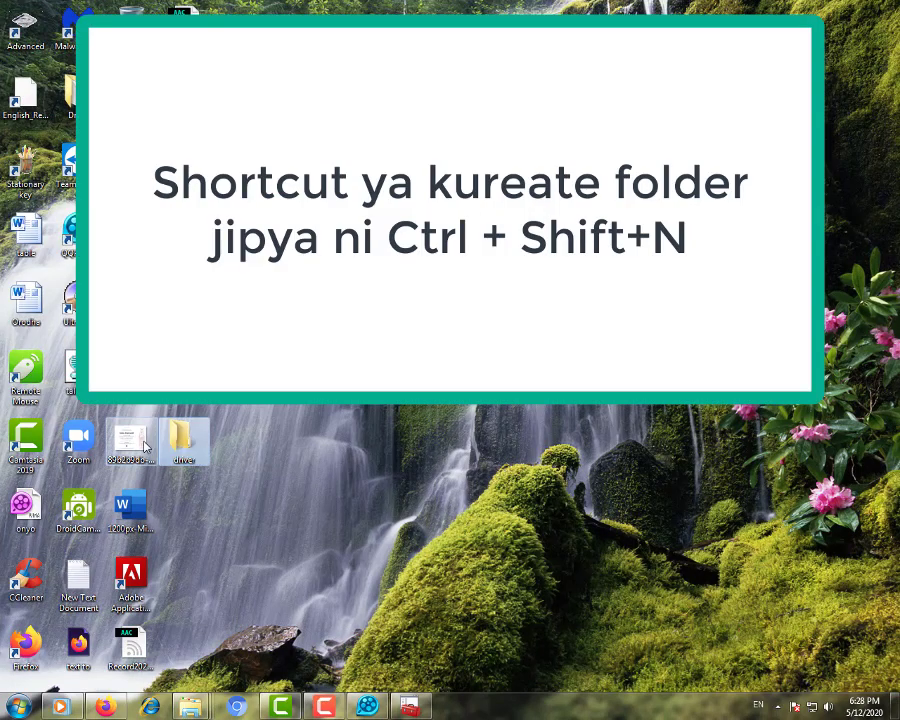
# Paste the three copied ausb3hub files into the desktop's driver folder and close the folder.
pyautogui.doubleClick(188, 449)
pyautogui.hotkey('ctrl', 'v')
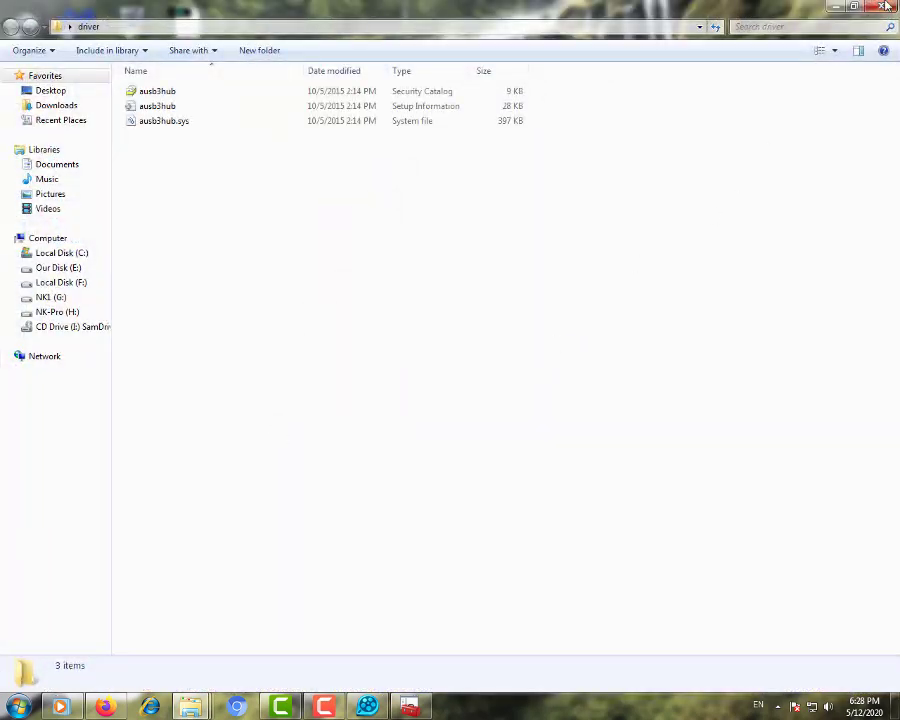
pyautogui.hotkey('alt', 'F4')
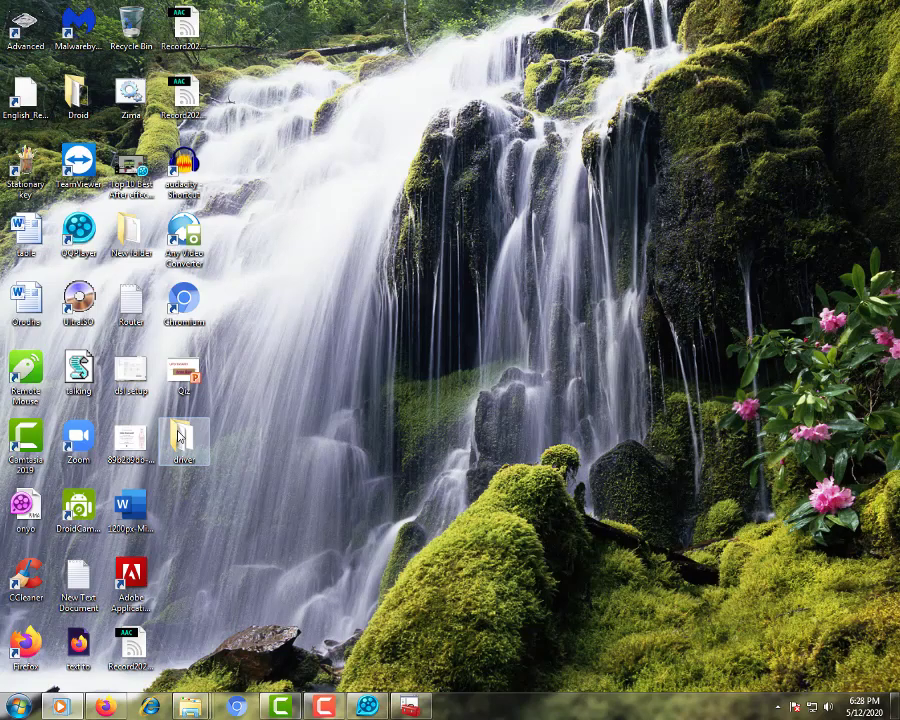
# Check the files in the driver folder and view the contents of the ausb3hub setup information file.
pyautogui.doubleClick(181, 437)
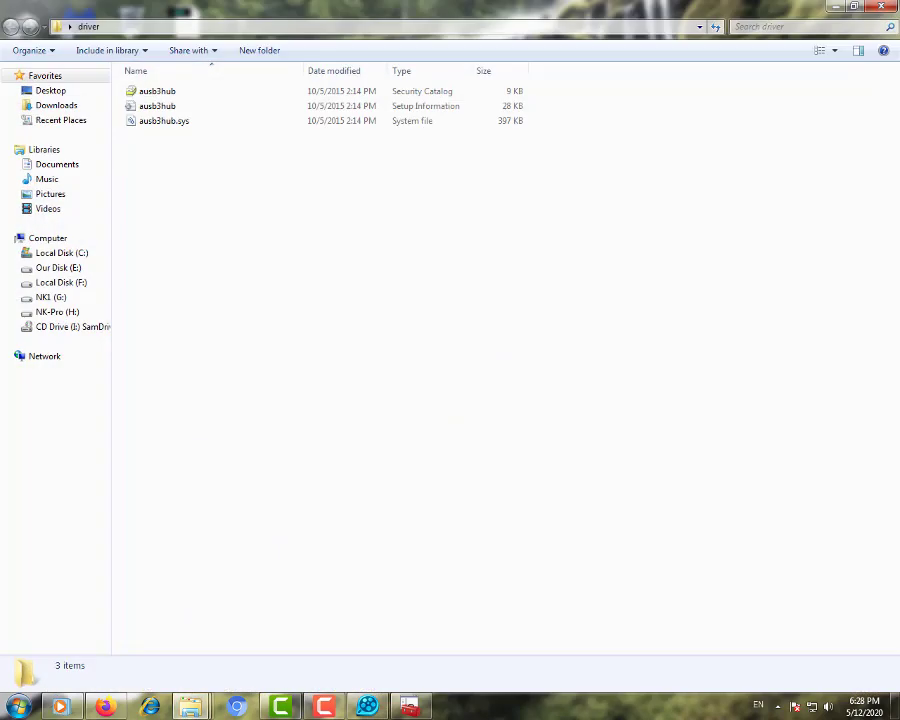
pyautogui.hotkey('alt', 'F4')
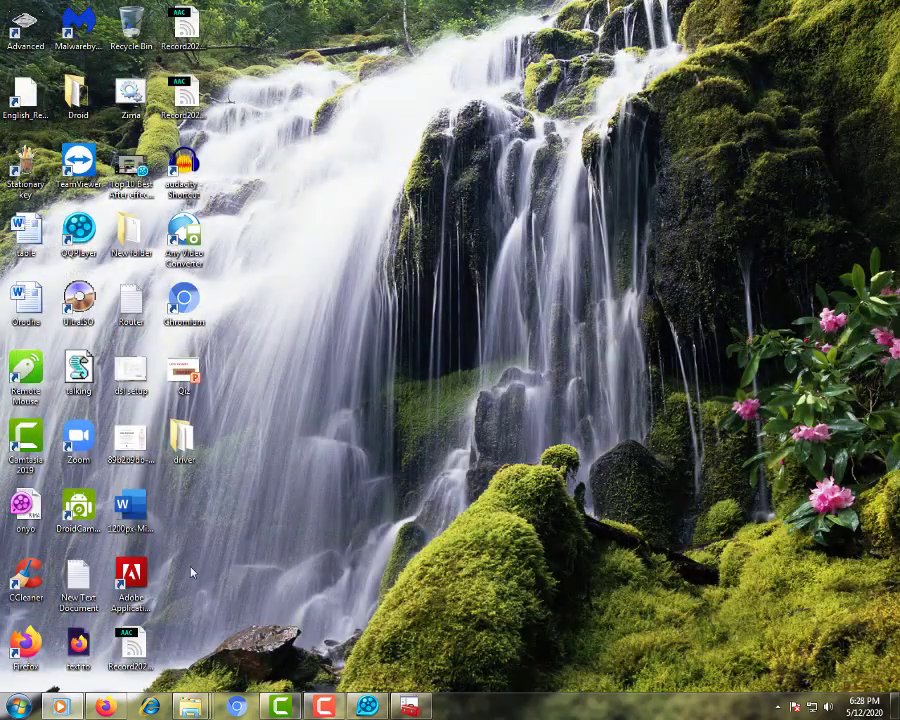
pyautogui.doubleClick(184, 440)
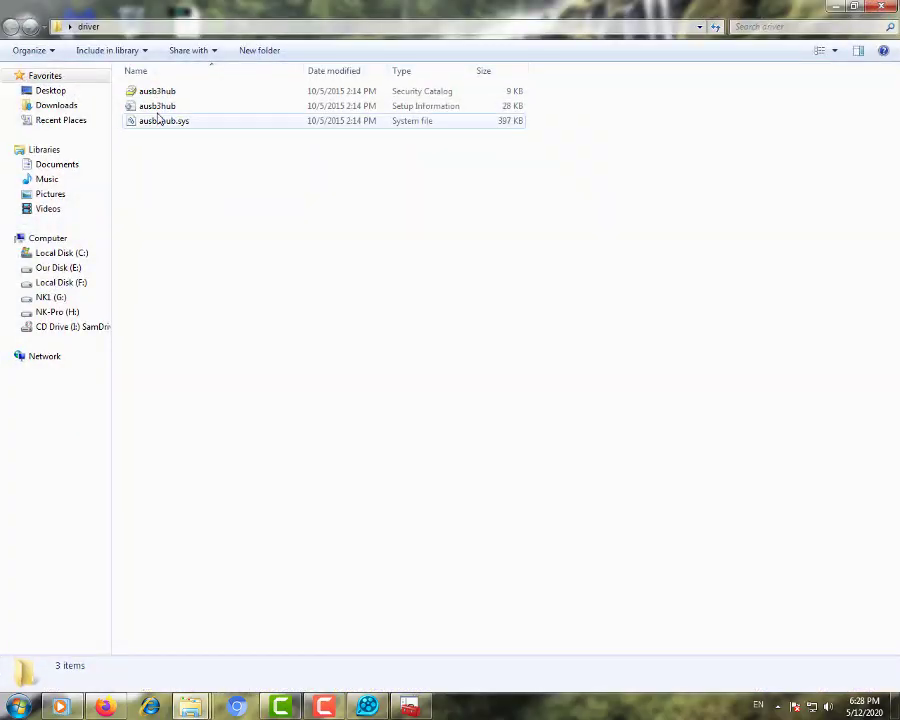
pyautogui.doubleClick(157, 107)
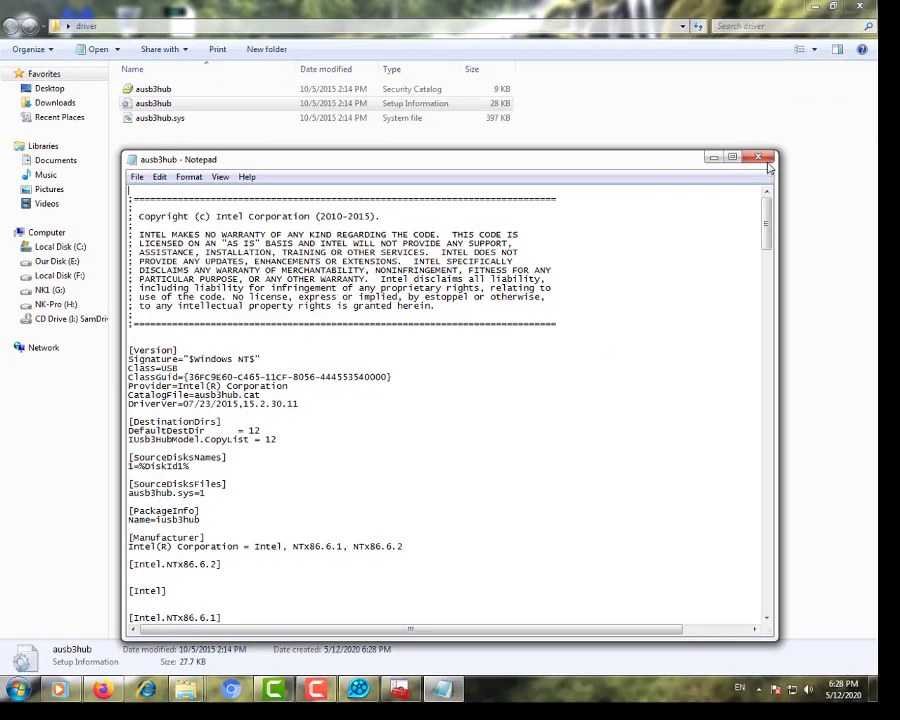
pyautogui.click(762, 158)
pyautogui.click(859, 6)
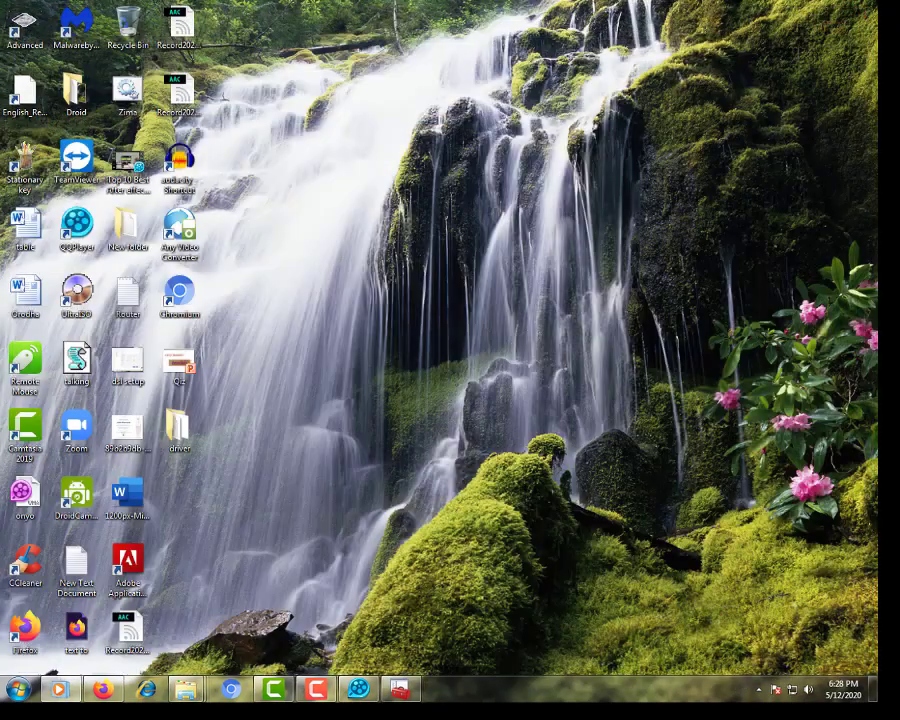
# Reopen the desktop's driver folder and copy its full path.
pyautogui.doubleClick(178, 425)
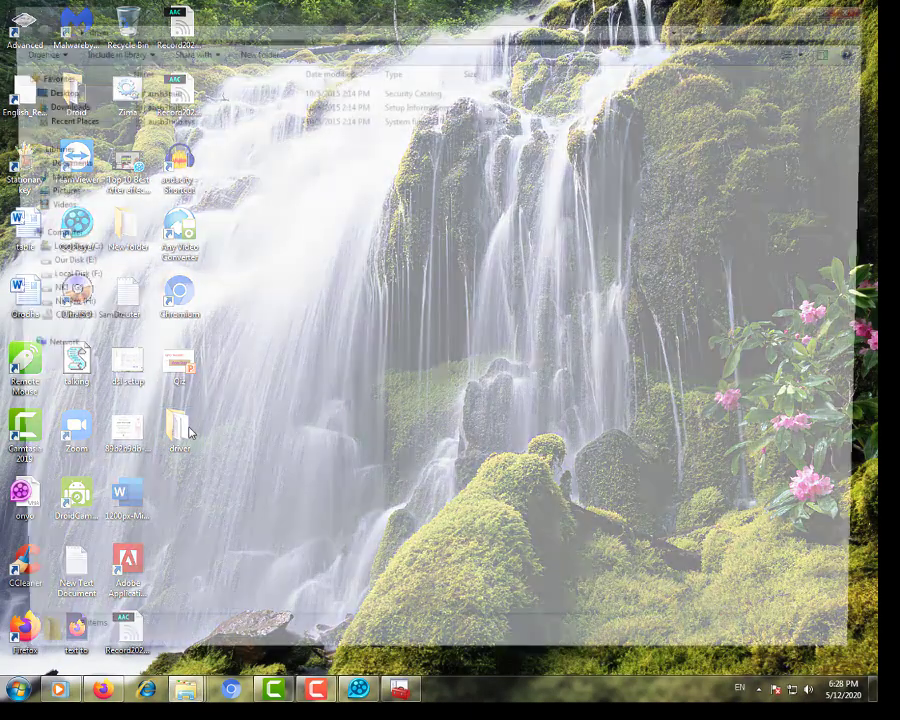
pyautogui.click(370, 56)
pyautogui.hotkey('ctrl', 'c')
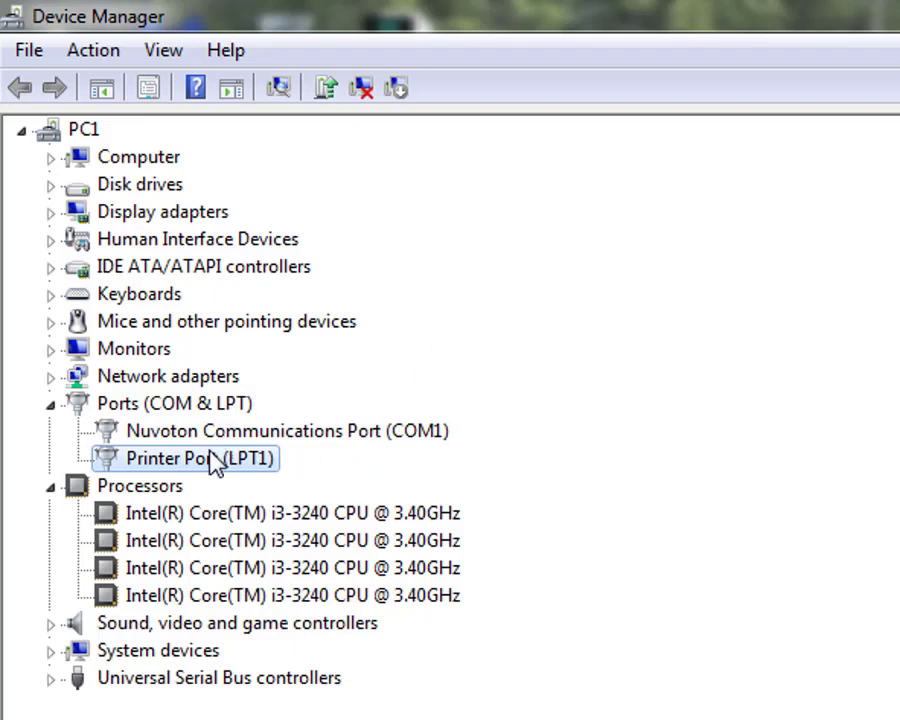
# Start a manual driver update for Printer Port (LPT1) and try browsing to the desktop's driver folder as the search location.
pyautogui.rightClick(246, 457)
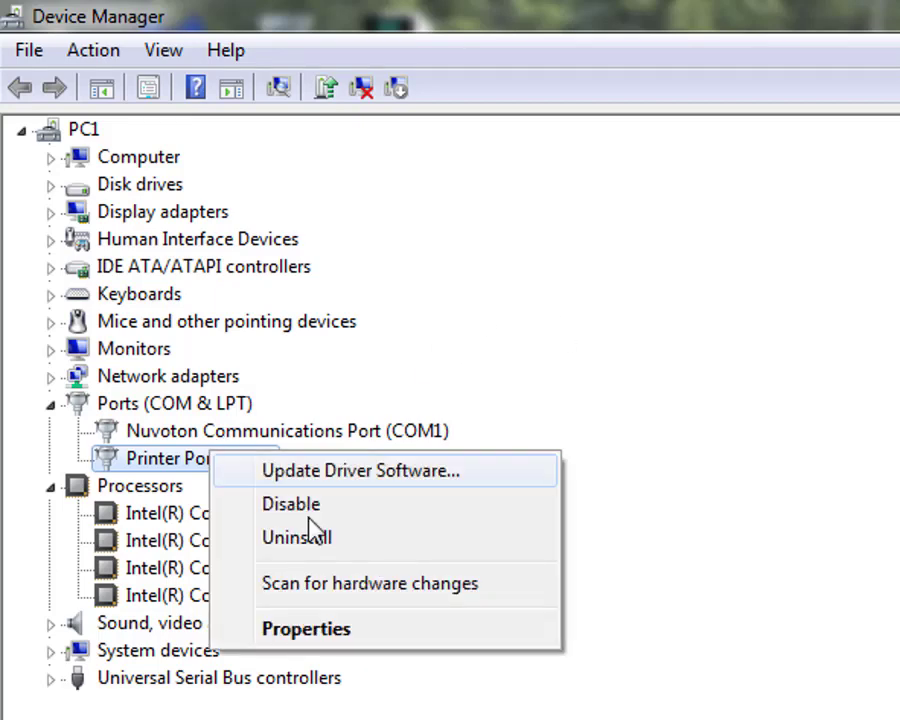
pyautogui.click(388, 480)
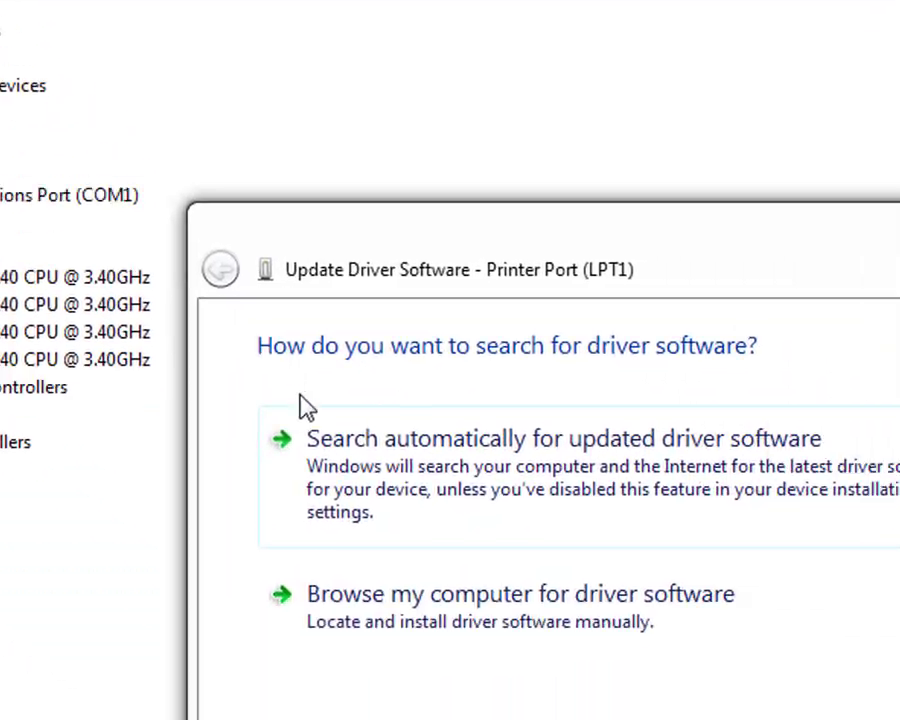
pyautogui.click(176, 416)
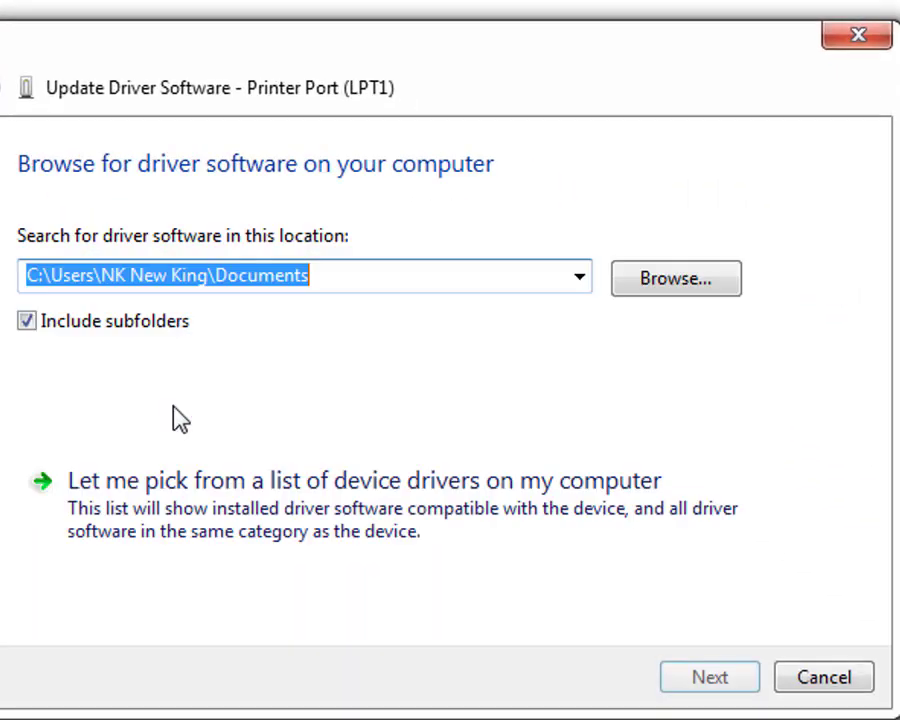
pyautogui.click(707, 281)
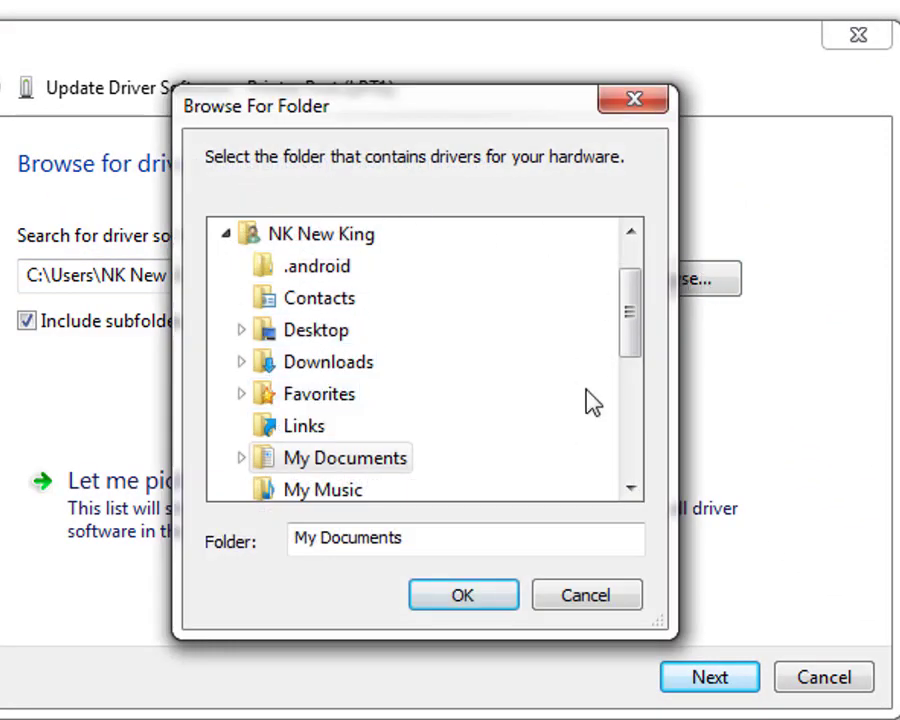
pyautogui.doubleClick(313, 331)
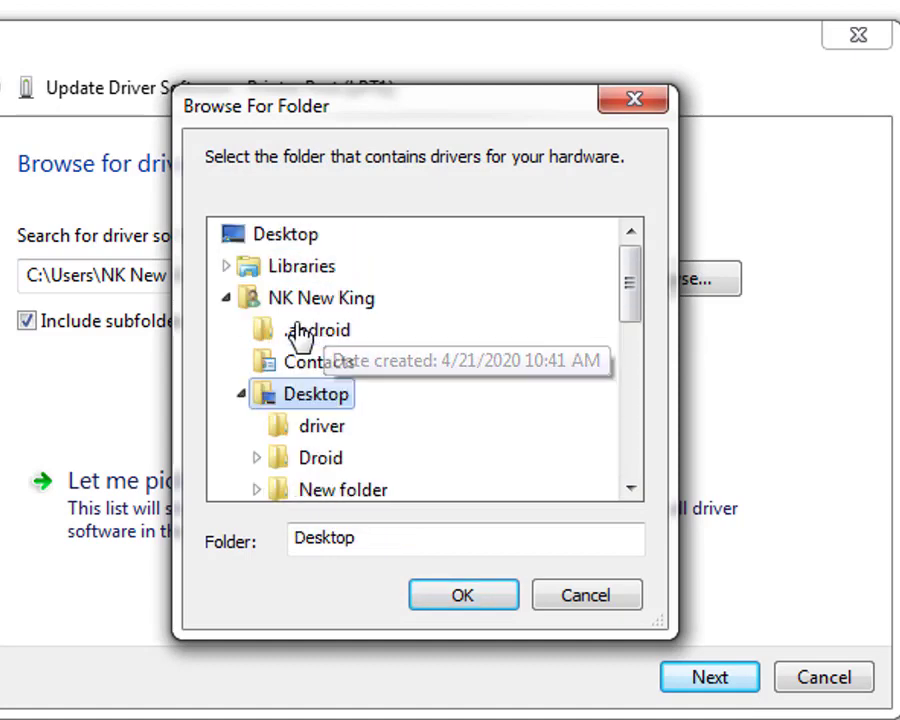
pyautogui.click(303, 432)
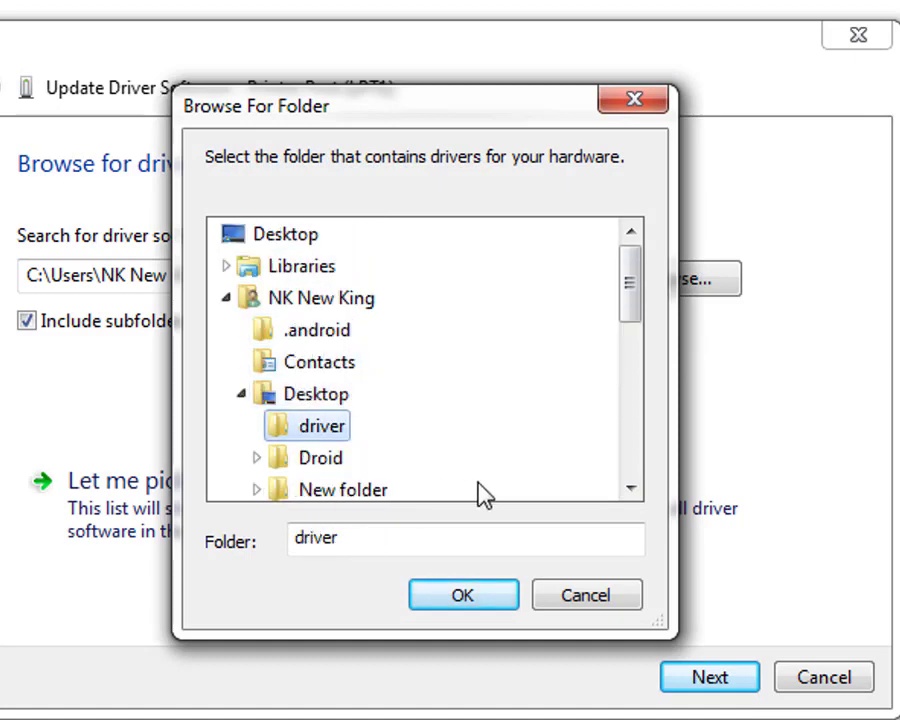
pyautogui.click(636, 101)
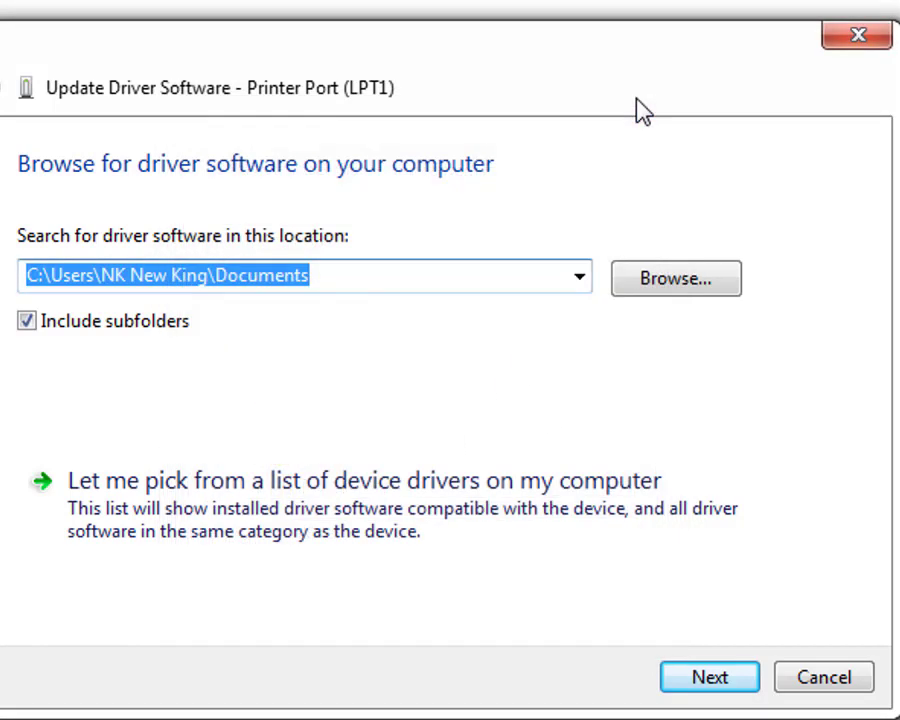
# Try entering the copied driver folder path as the Install From Disk source for Printer Port, then cancel the driver update.
pyautogui.click(217, 552)
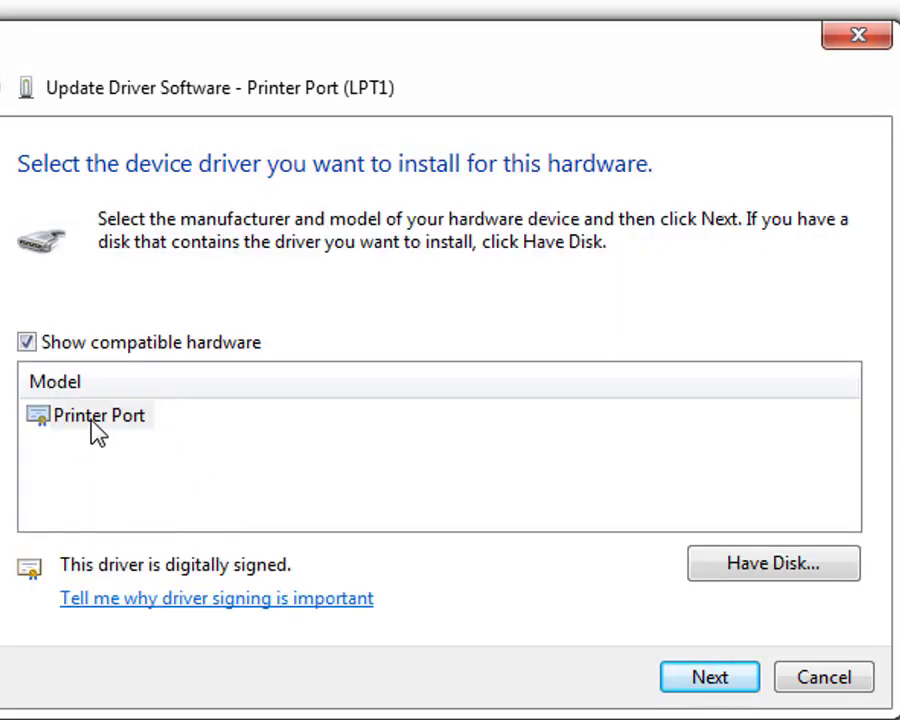
pyautogui.click(765, 572)
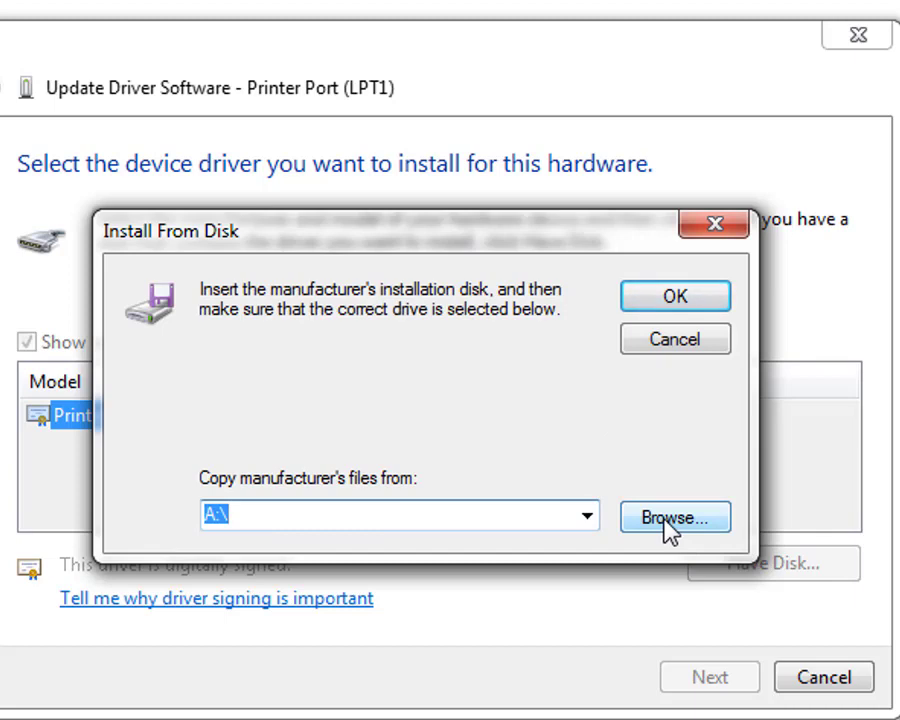
pyautogui.hotkey('ctrl', 'v')
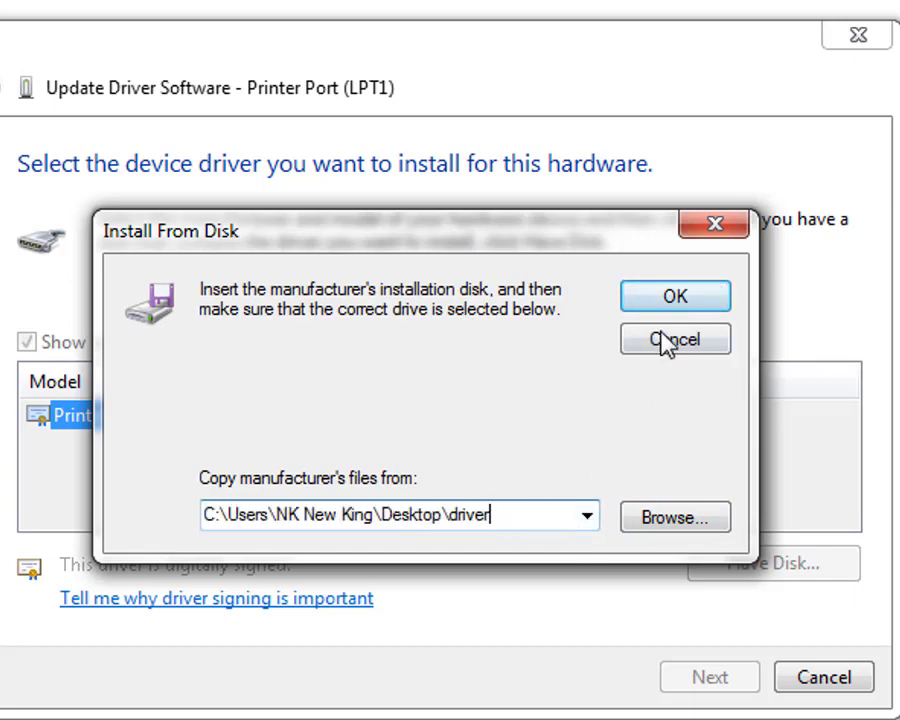
pyautogui.moveTo(510, 516); pyautogui.dragTo(100, 482)
pyautogui.hotkey('ctrl', 'c')
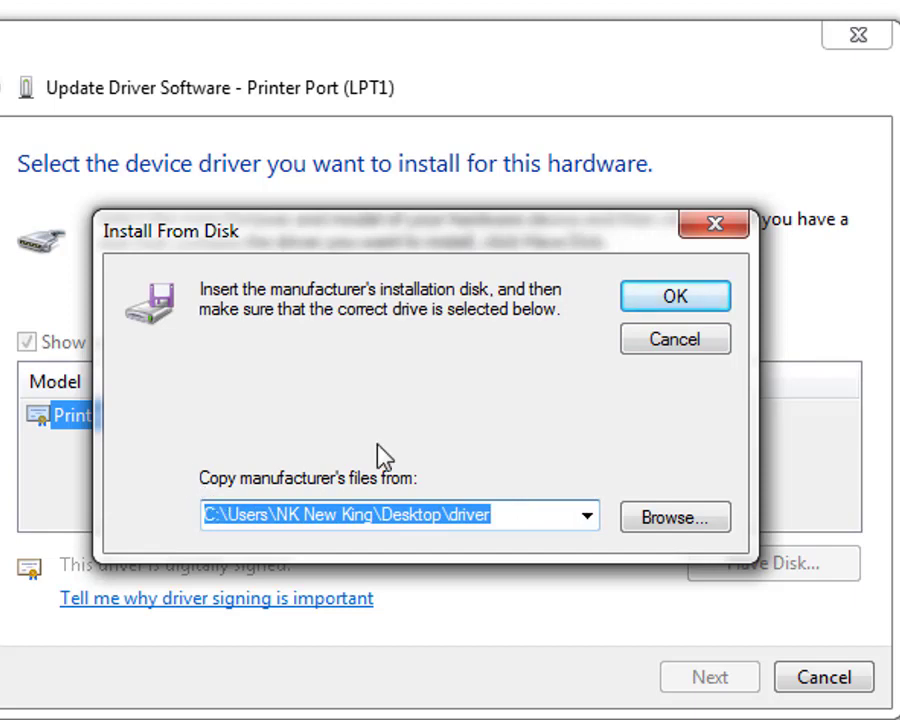
pyautogui.click(666, 345)
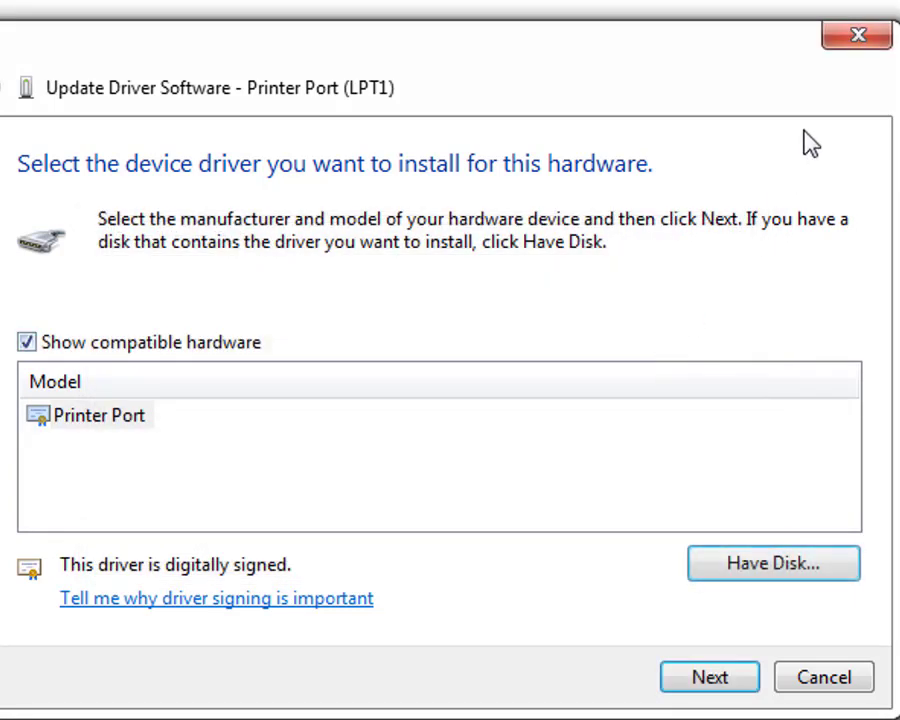
pyautogui.click(862, 38)
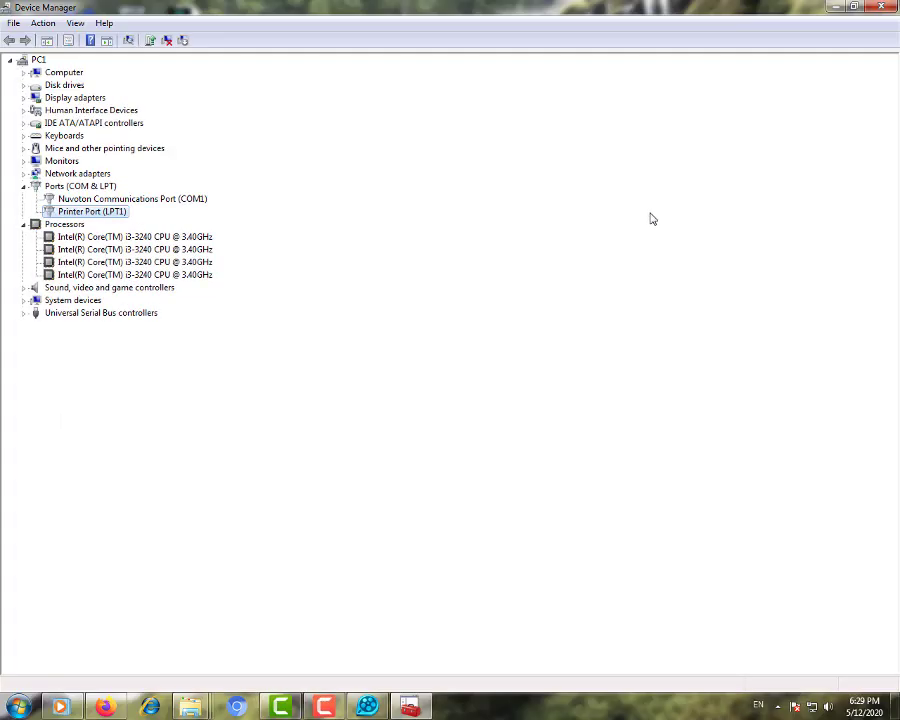
# Restart the Printer Port (LPT1) driver update and bring up the list of device drivers on the computer.
pyautogui.rightClick(90, 211)
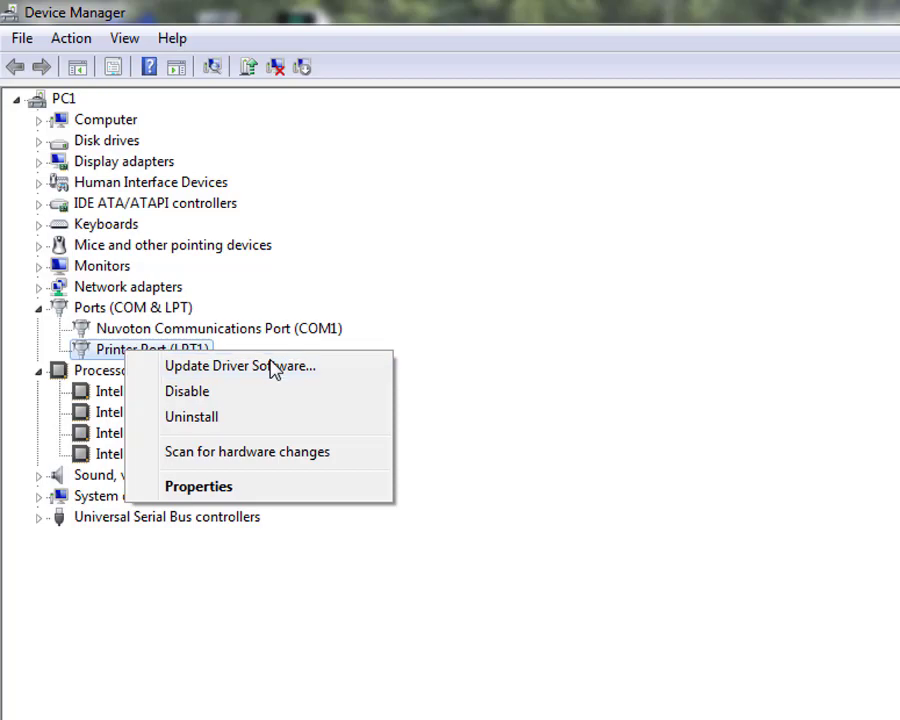
pyautogui.click(272, 367)
pyautogui.click(752, 606)
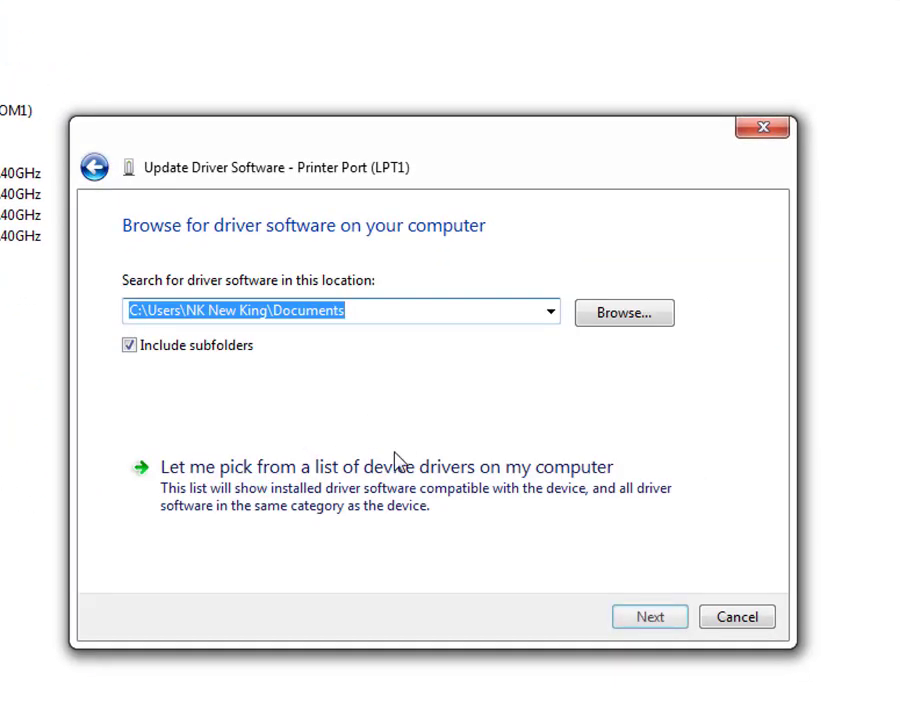
pyautogui.click(395, 466)
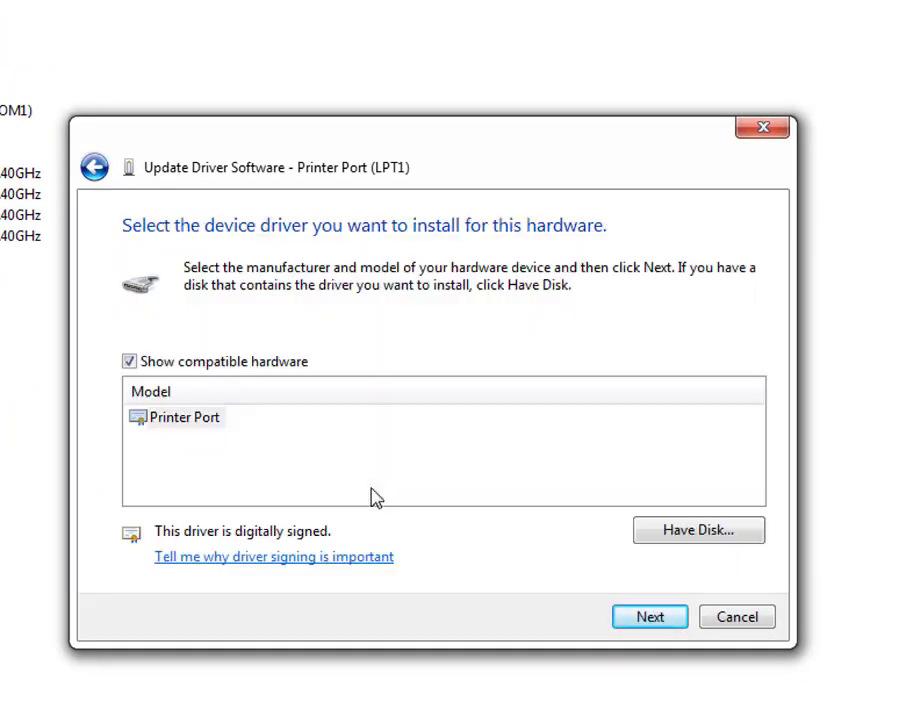
# Try to install the Printer Port driver from disk using the copied driver folder path.
pyautogui.click(669, 528)
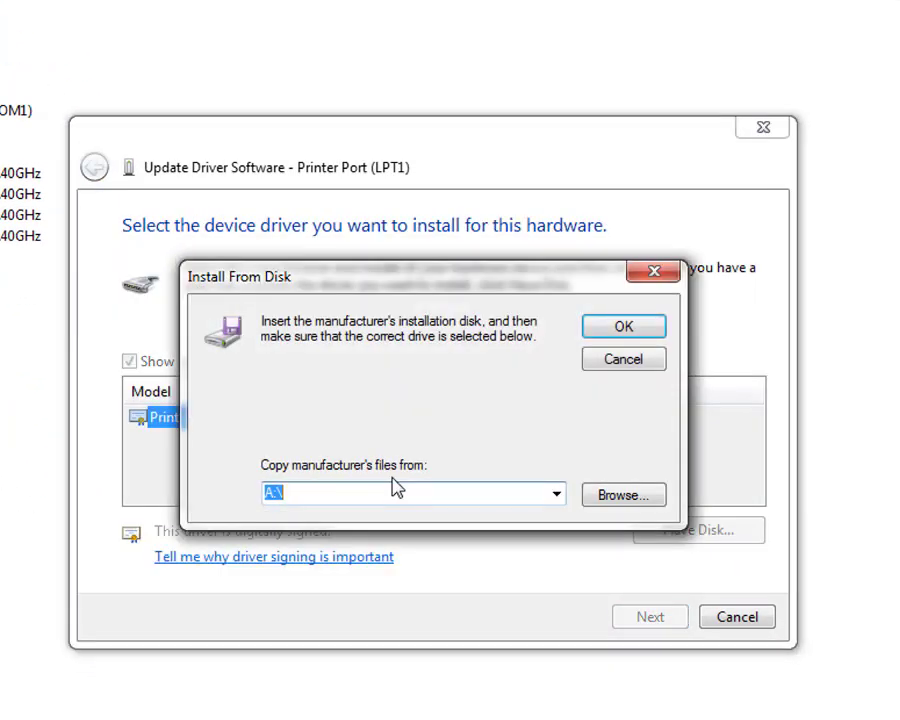
pyautogui.hotkey('ctrl', 'v')
pyautogui.click(624, 328)
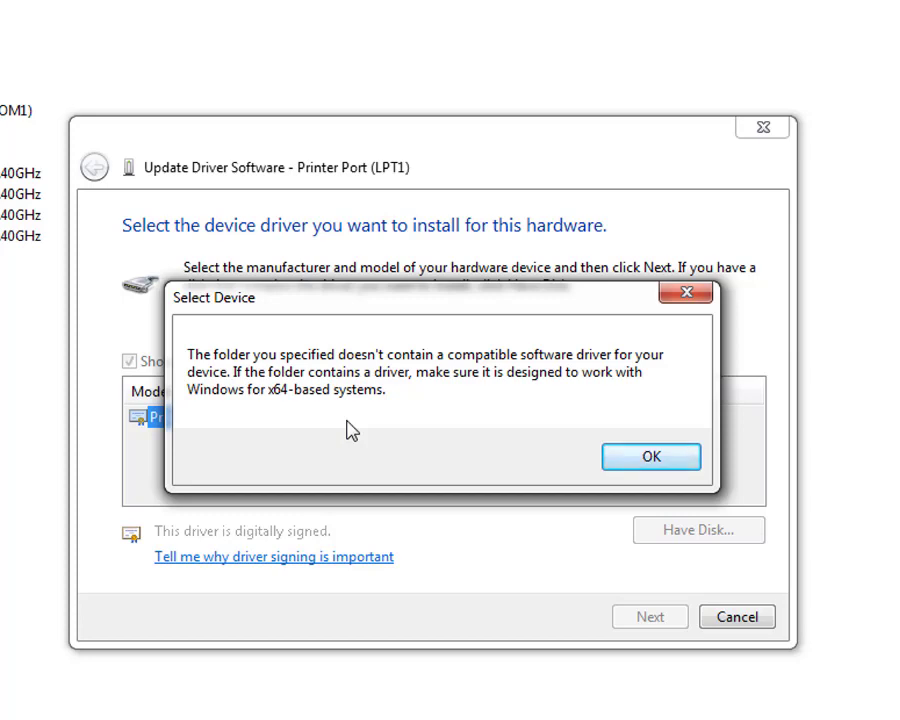
pyautogui.click(687, 294)
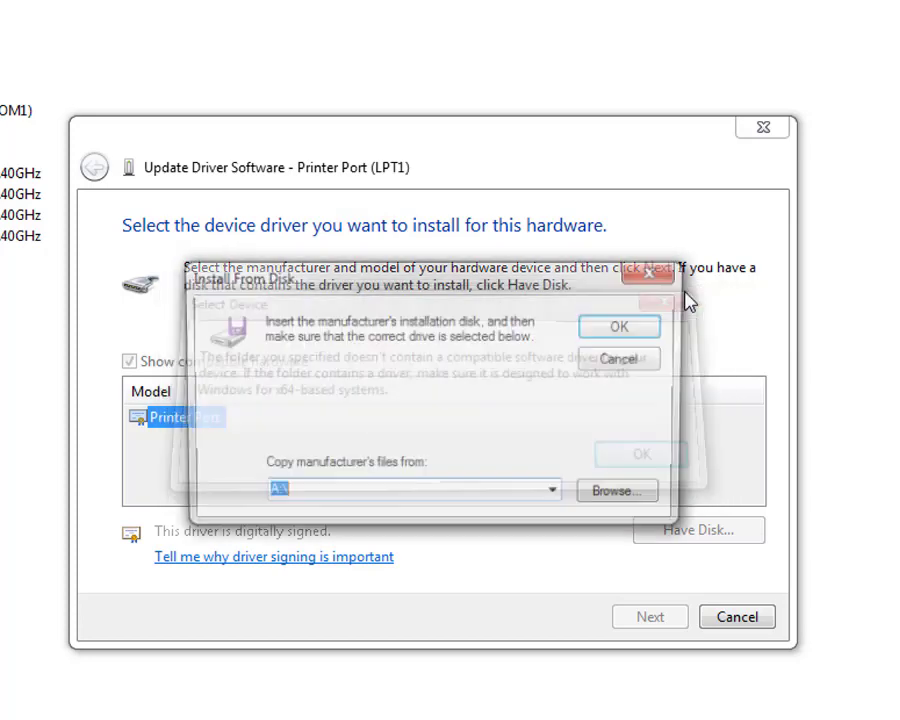
pyautogui.click(648, 272)
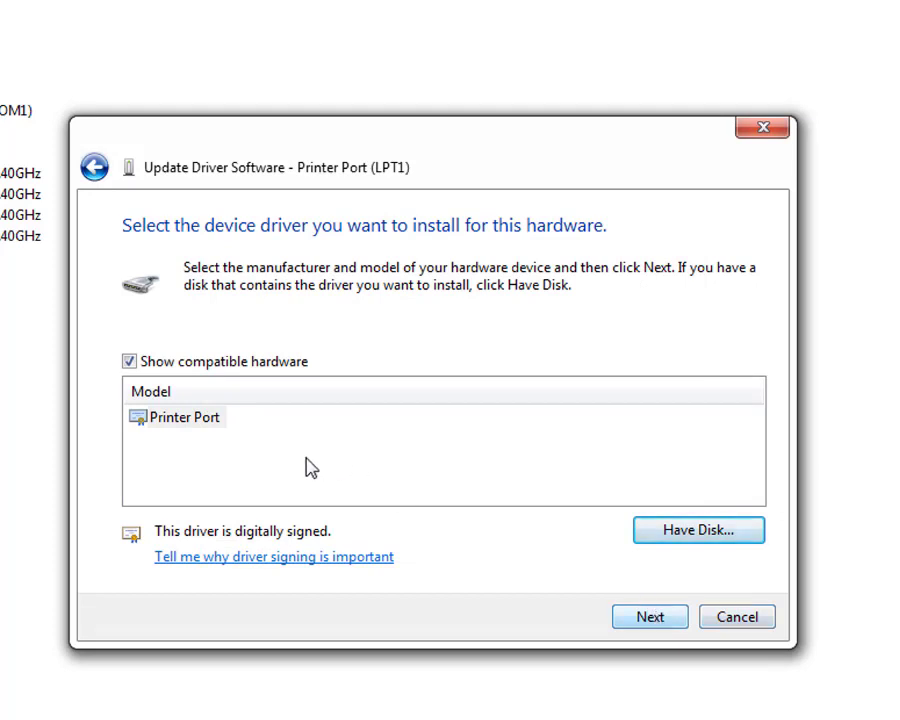
# Install the compatible Printer Port driver from the model list and close Device Manager.
pyautogui.click(168, 424)
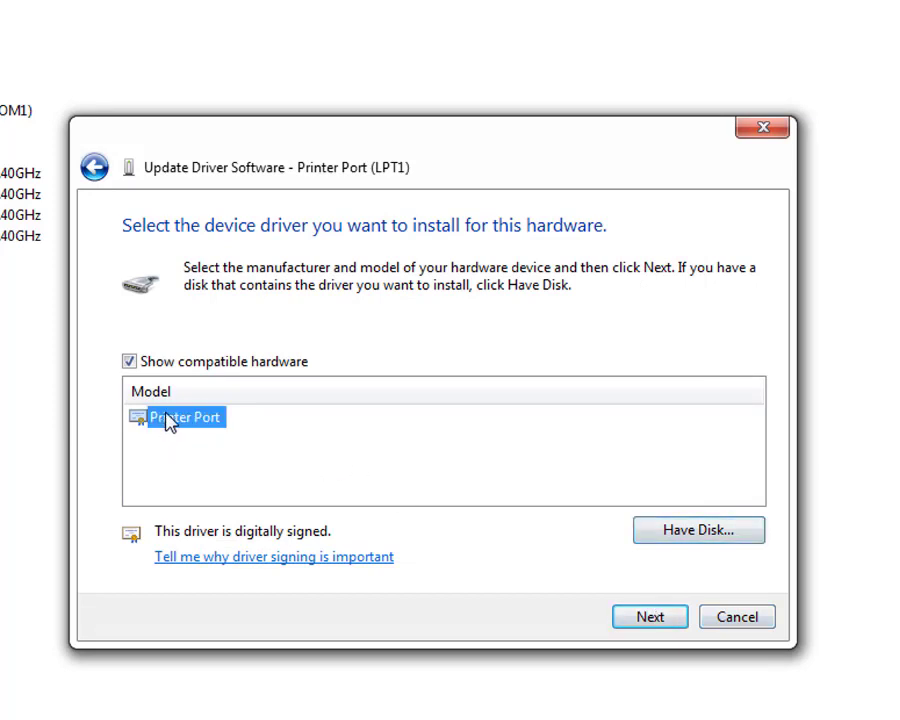
pyautogui.click(647, 616)
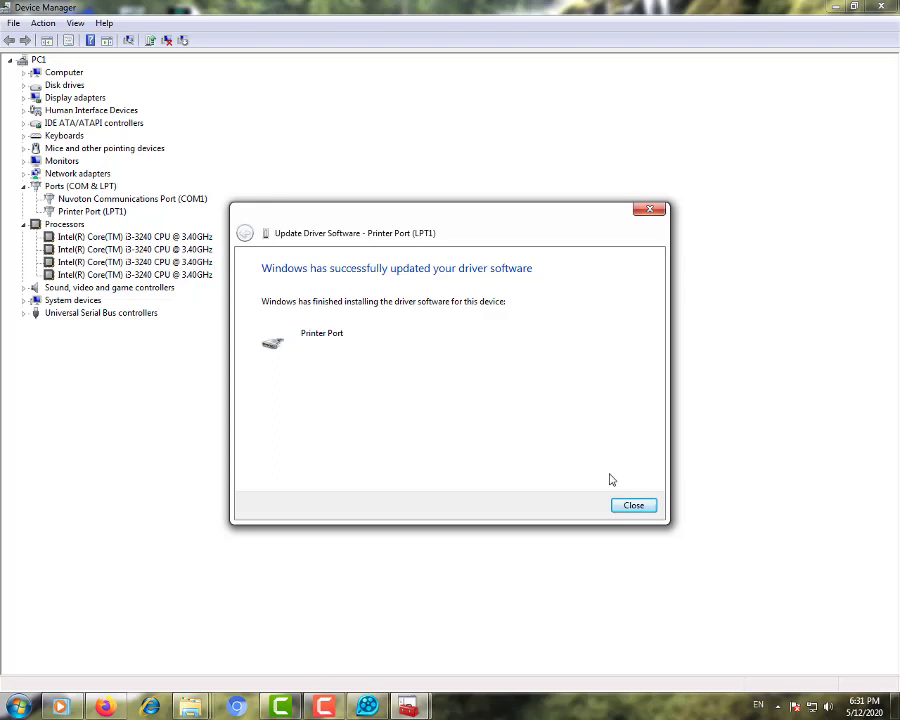
pyautogui.click(634, 506)
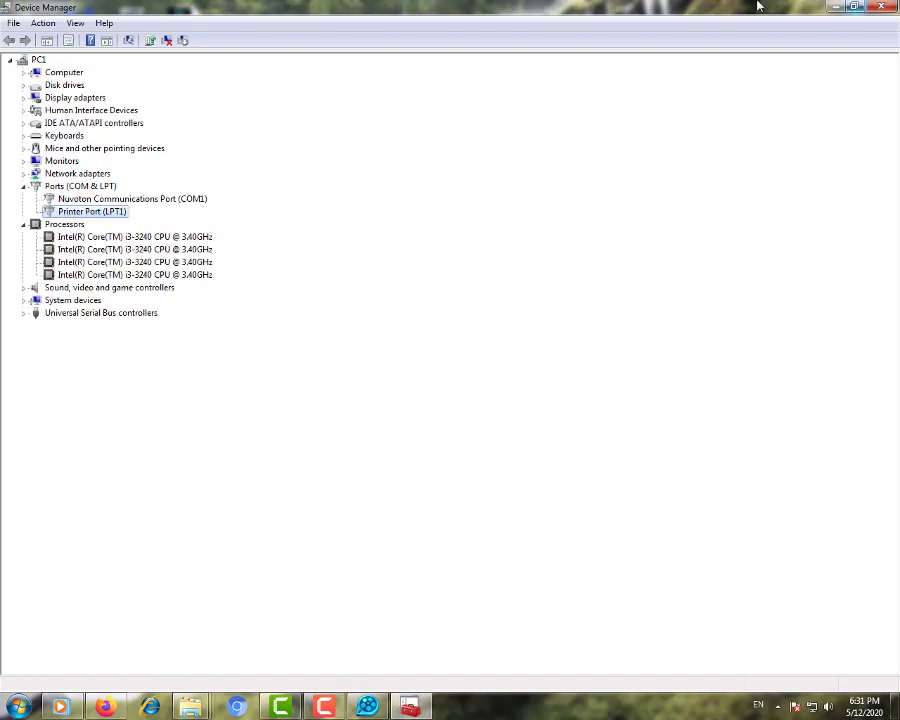
pyautogui.click(881, 7)
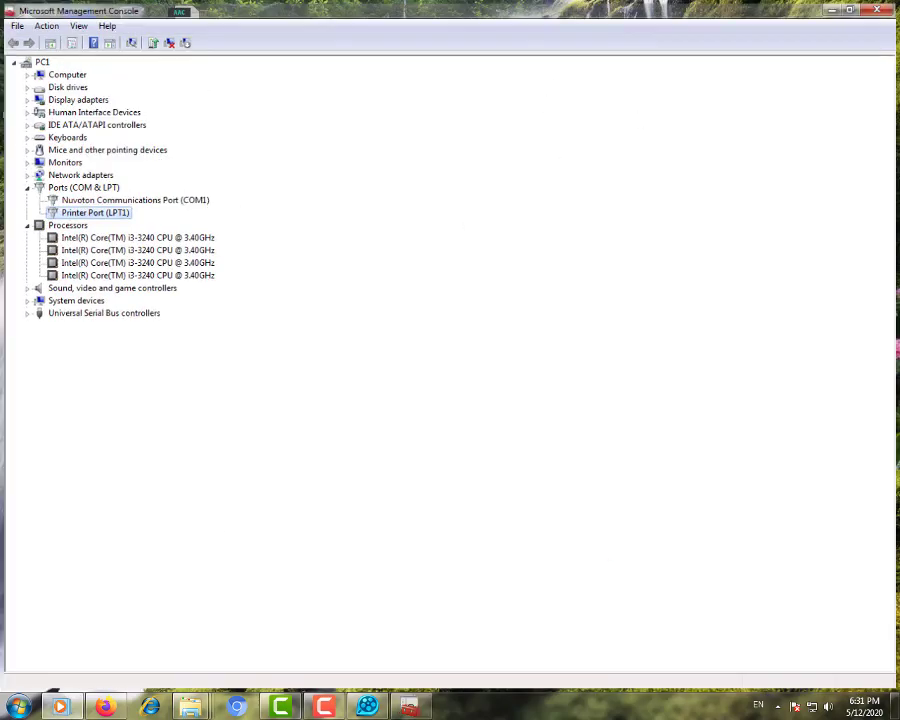